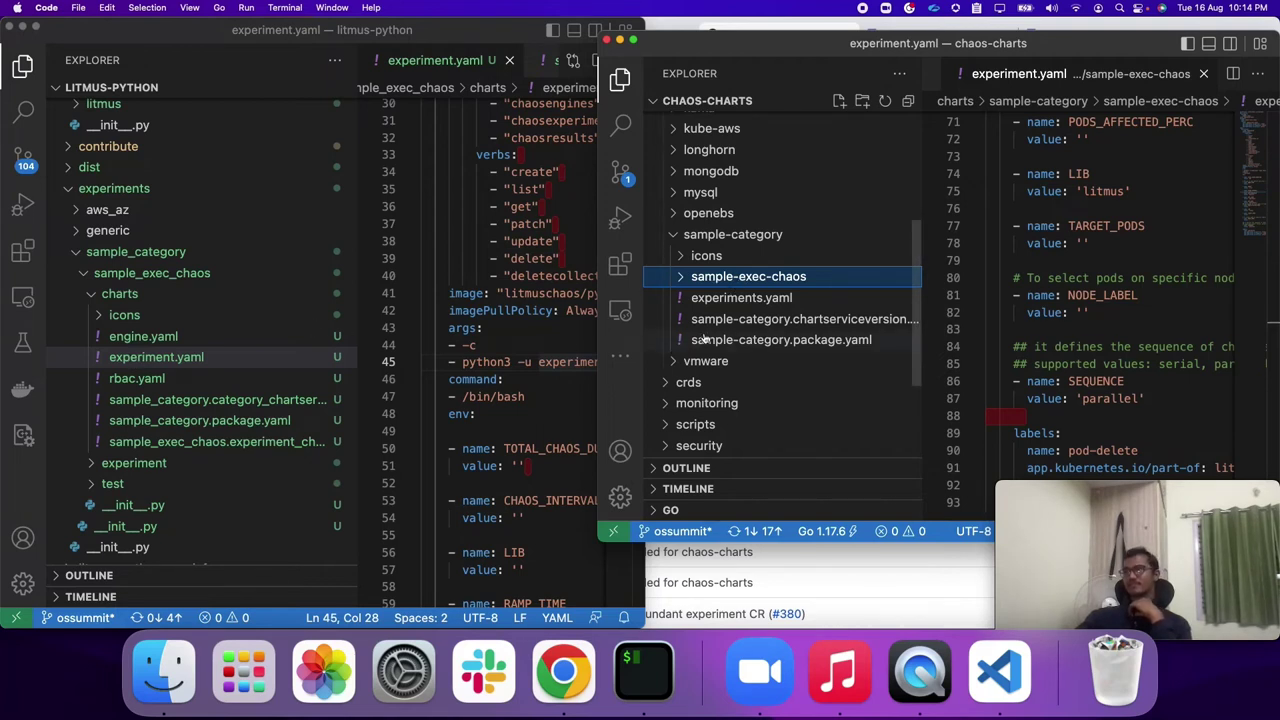
# - Compare the experiment names in the sample-category experiments.yaml of chaos-charts with those in litmus-python's experiment.yaml
pyautogui.click(757, 298)
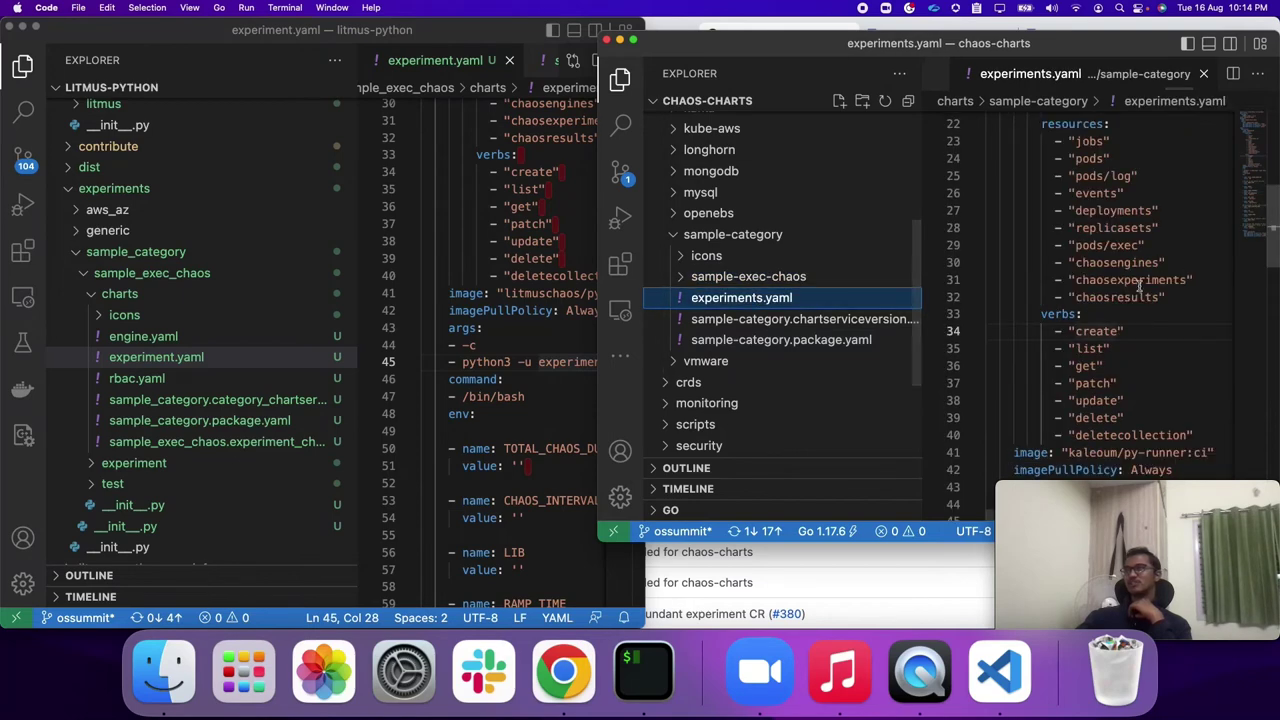
pyautogui.doubleClick(1126, 259)
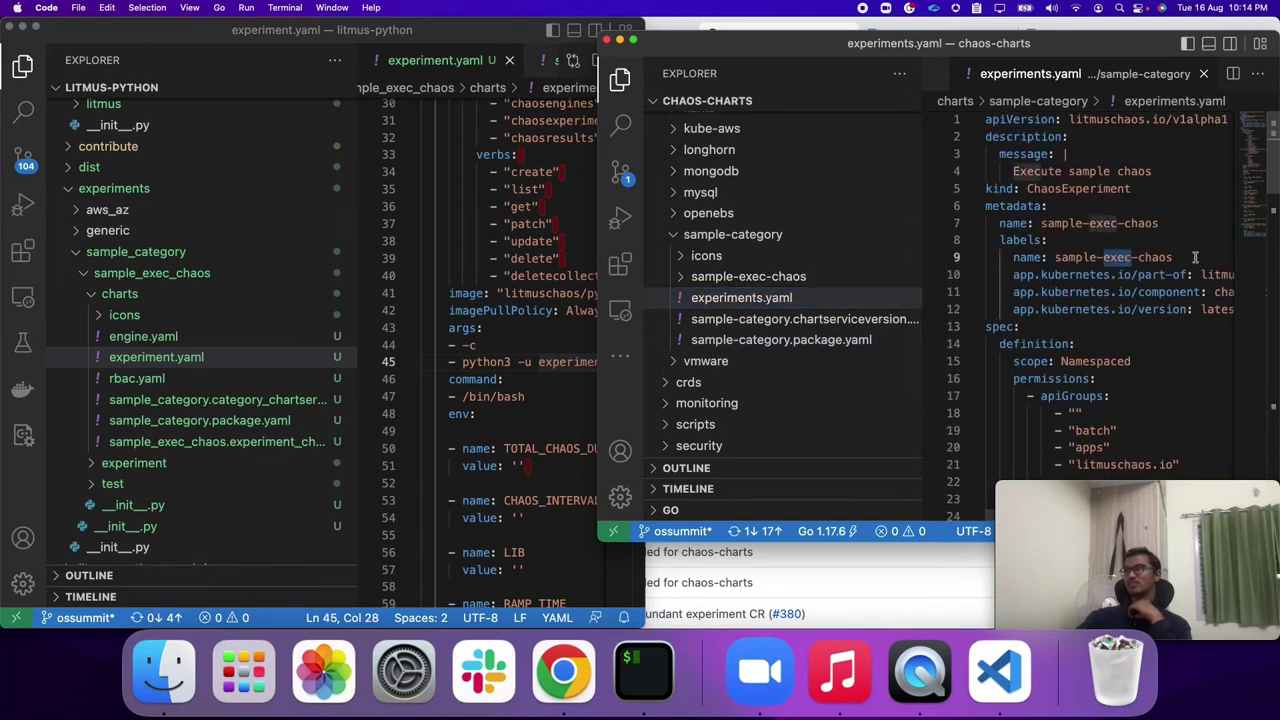
pyautogui.hscroll(3, 1112, 229)
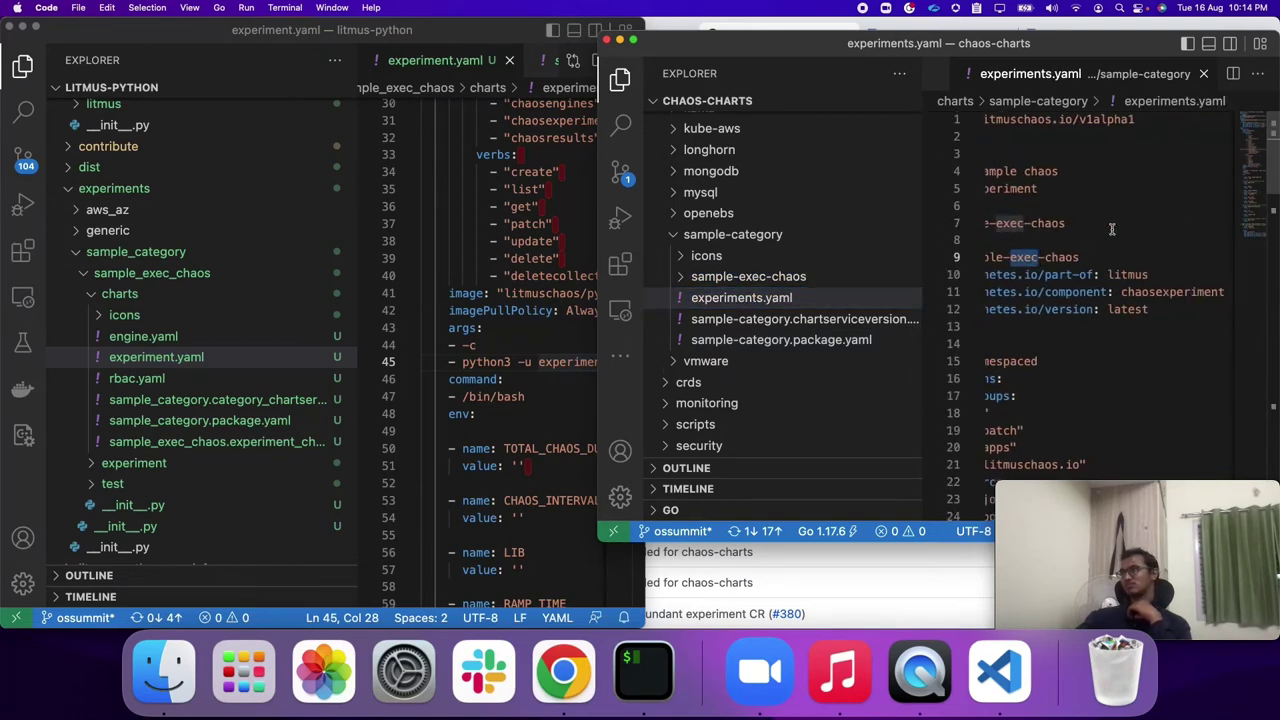
pyautogui.hscroll(-3, 1112, 229)
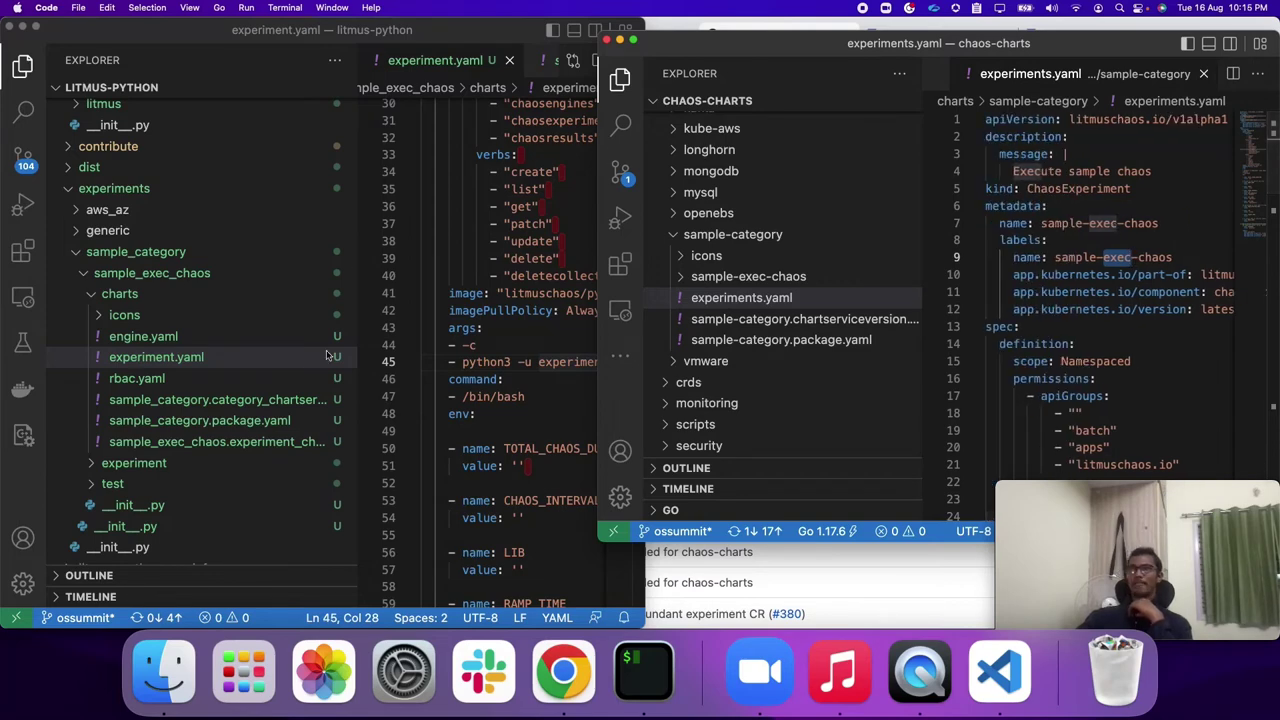
pyautogui.scroll(10, 483, 199)
pyautogui.doubleClick(485, 210)
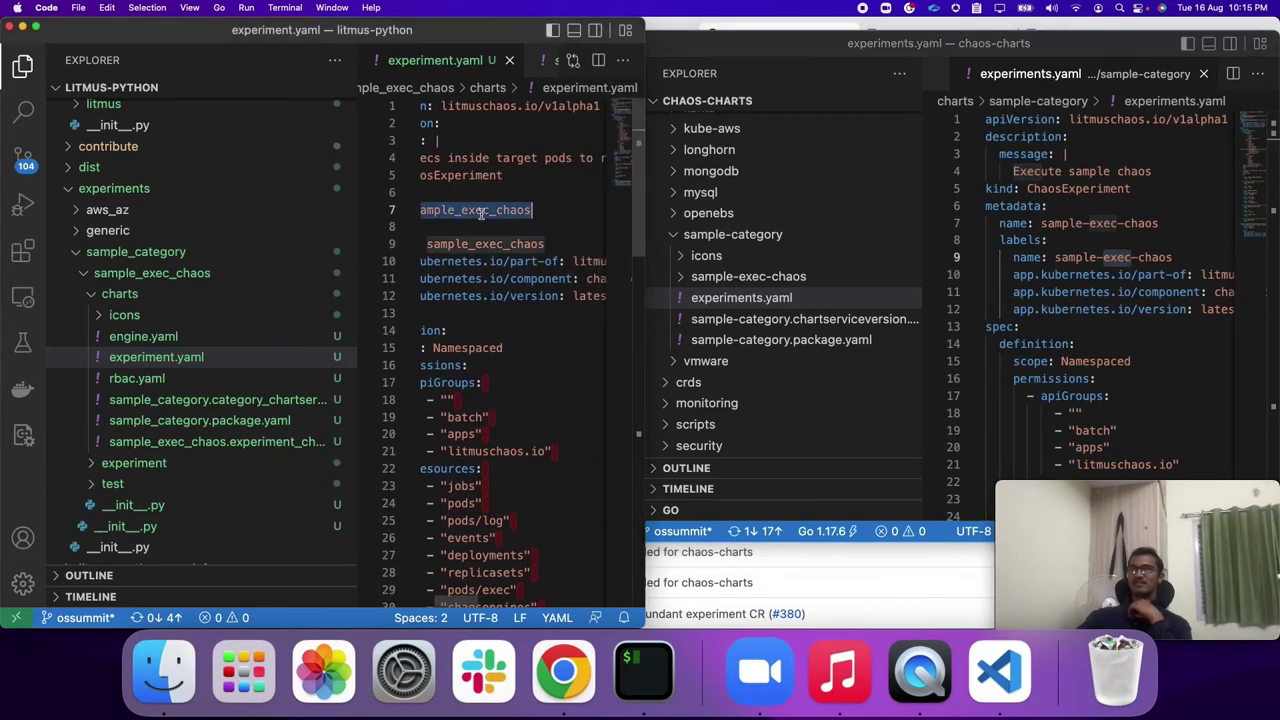
pyautogui.doubleClick(1112, 222)
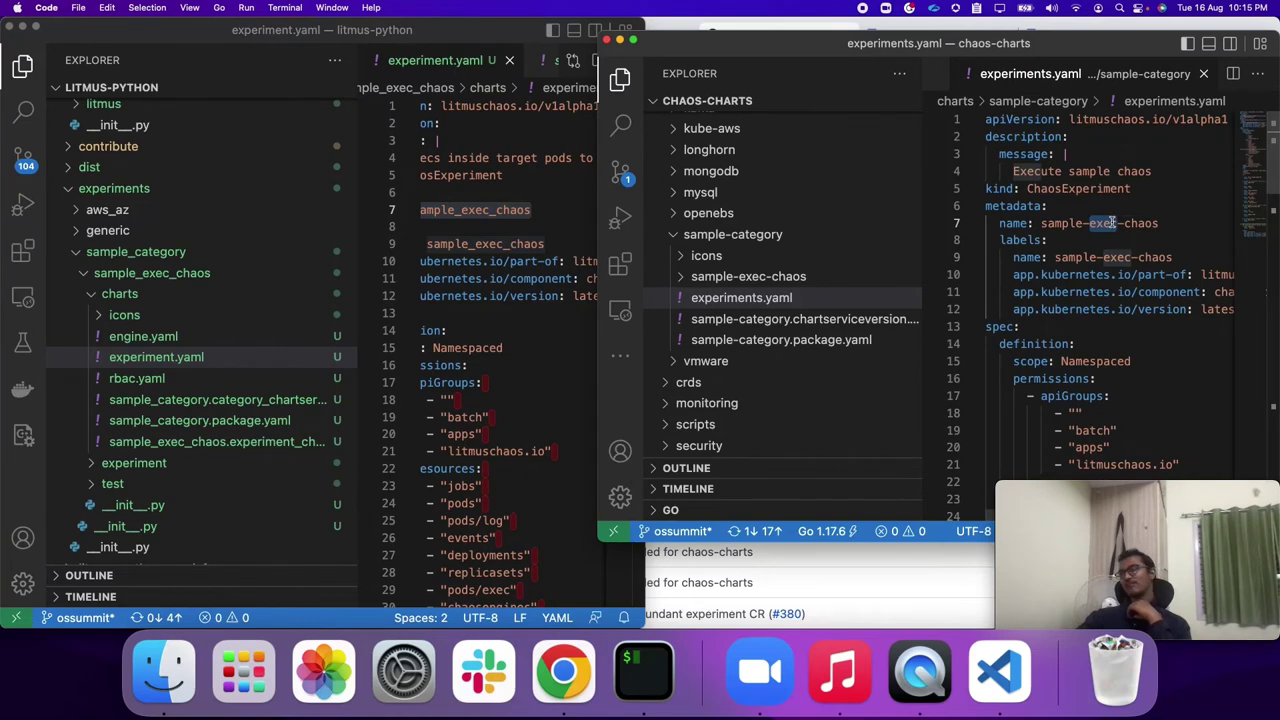
pyautogui.click(1097, 257)
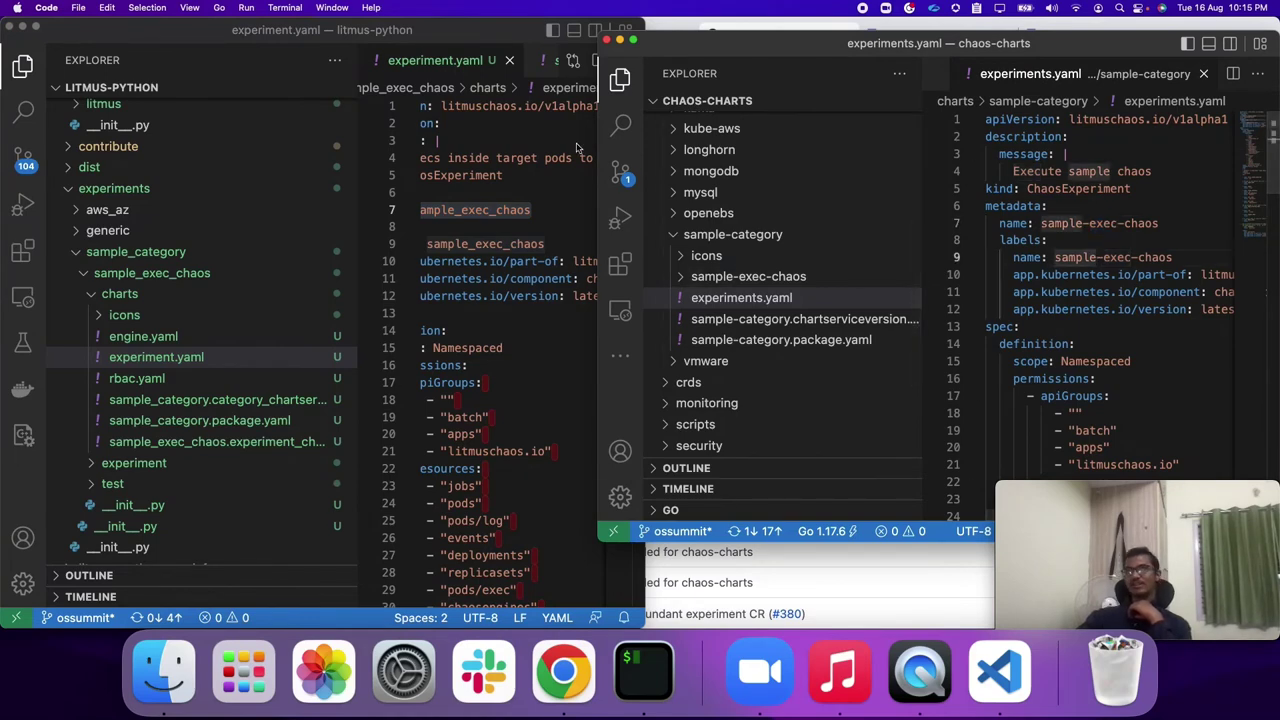
# - Switch to ChaosCenter in Chrome and open its list of connected ChaosHubs
pyautogui.click(643, 668)
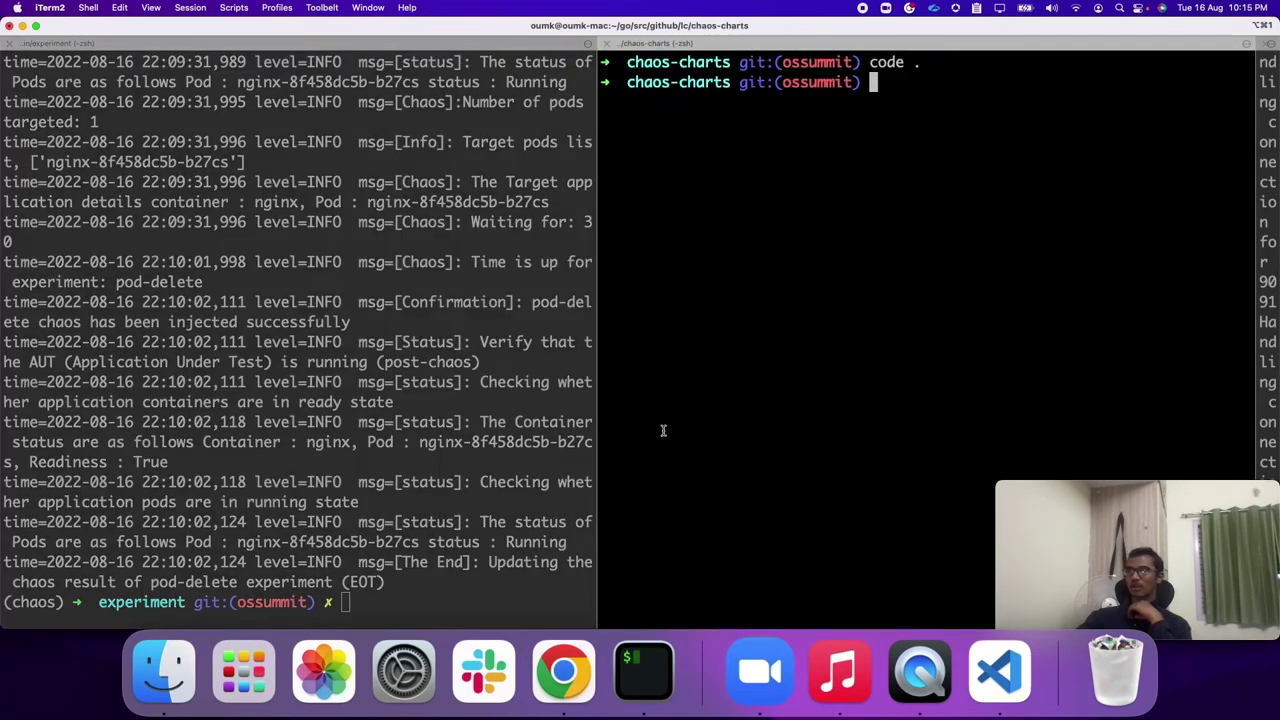
pyautogui.click(561, 668)
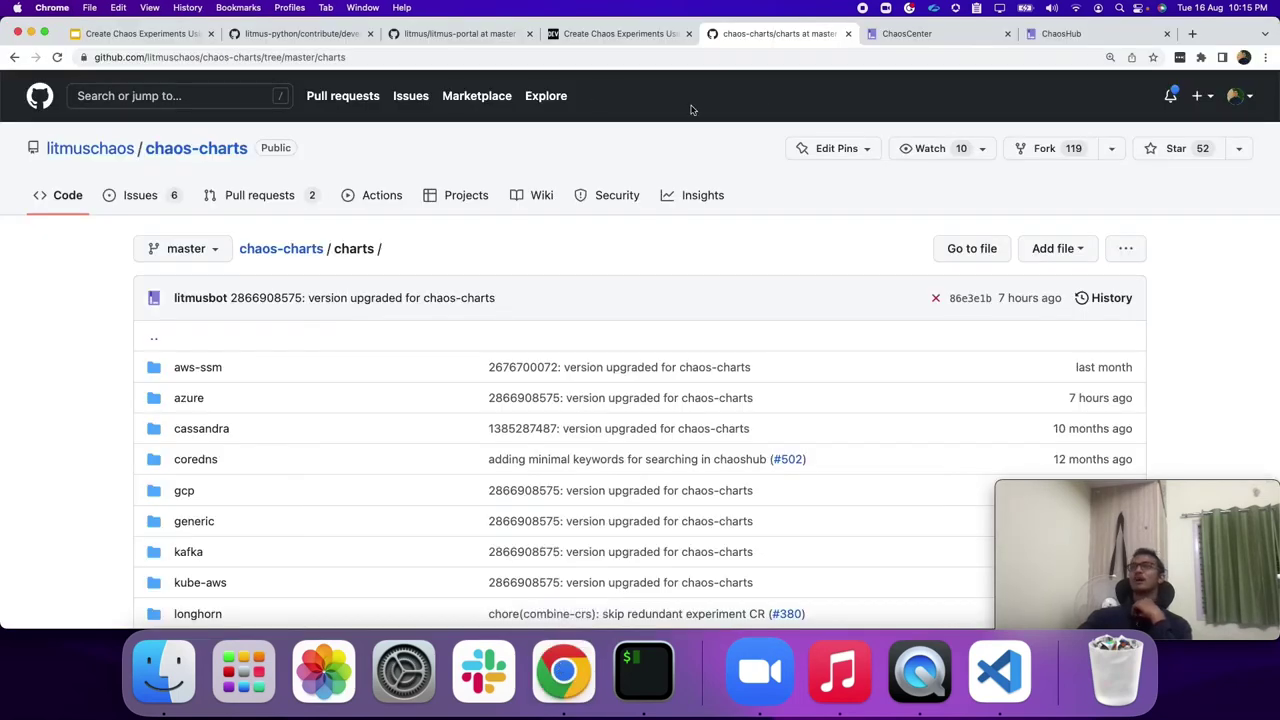
pyautogui.click(302, 35)
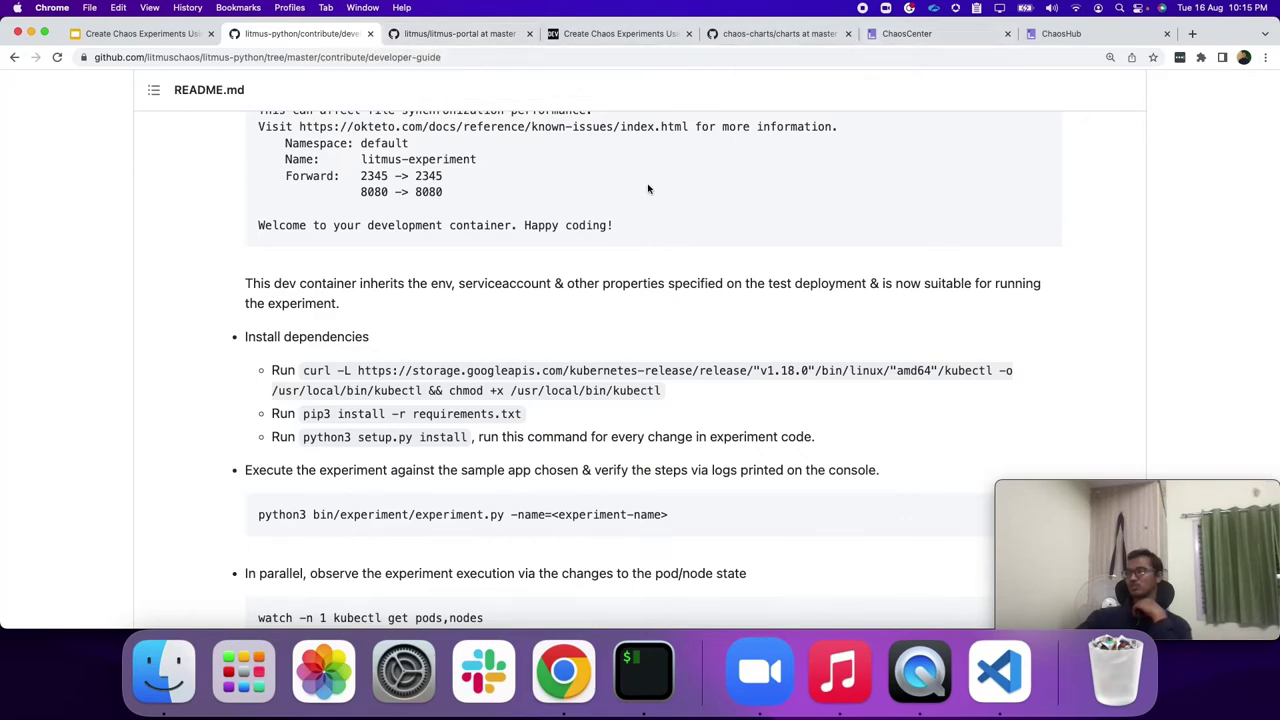
pyautogui.scroll(-1, 647, 190)
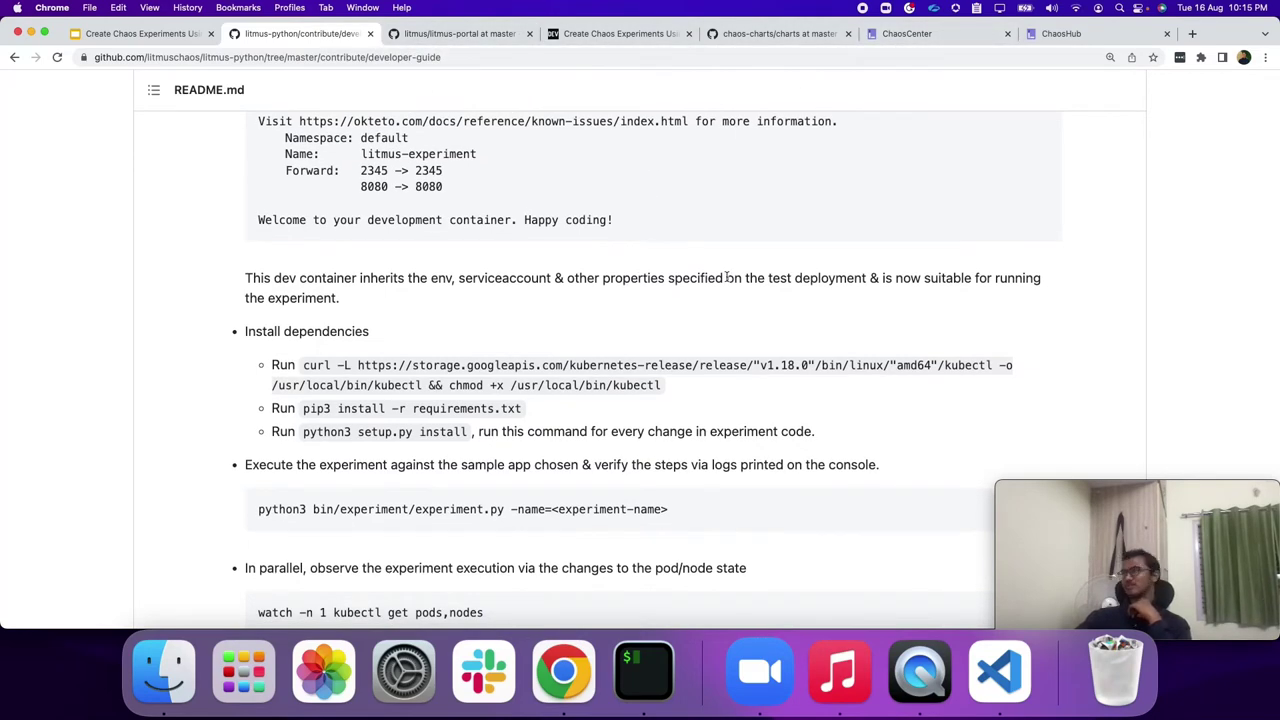
pyautogui.click(1064, 35)
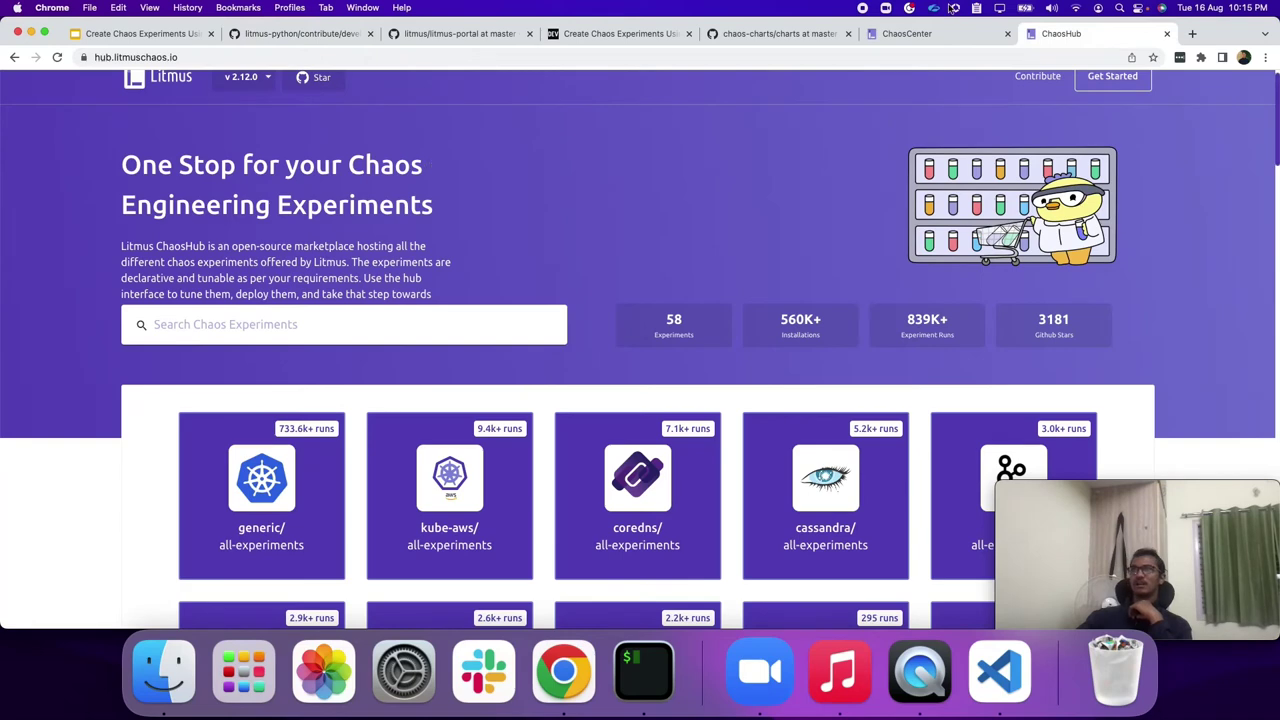
pyautogui.click(906, 33)
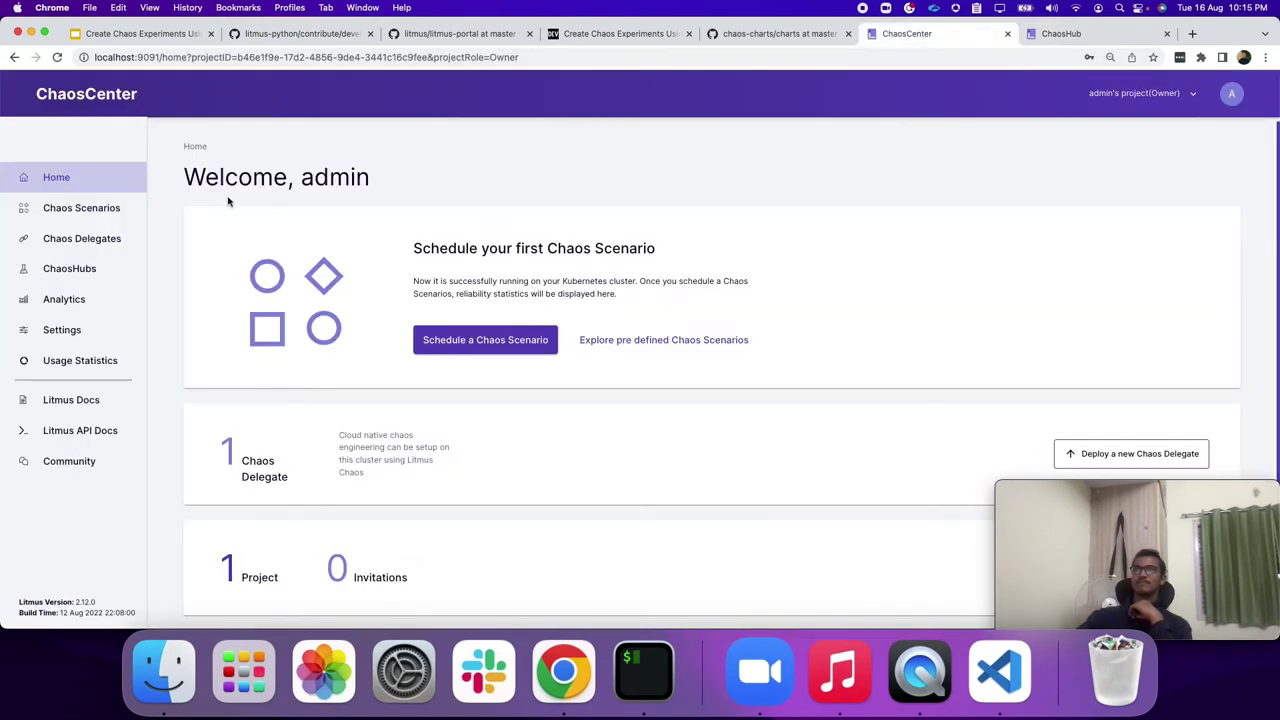
pyautogui.click(92, 208)
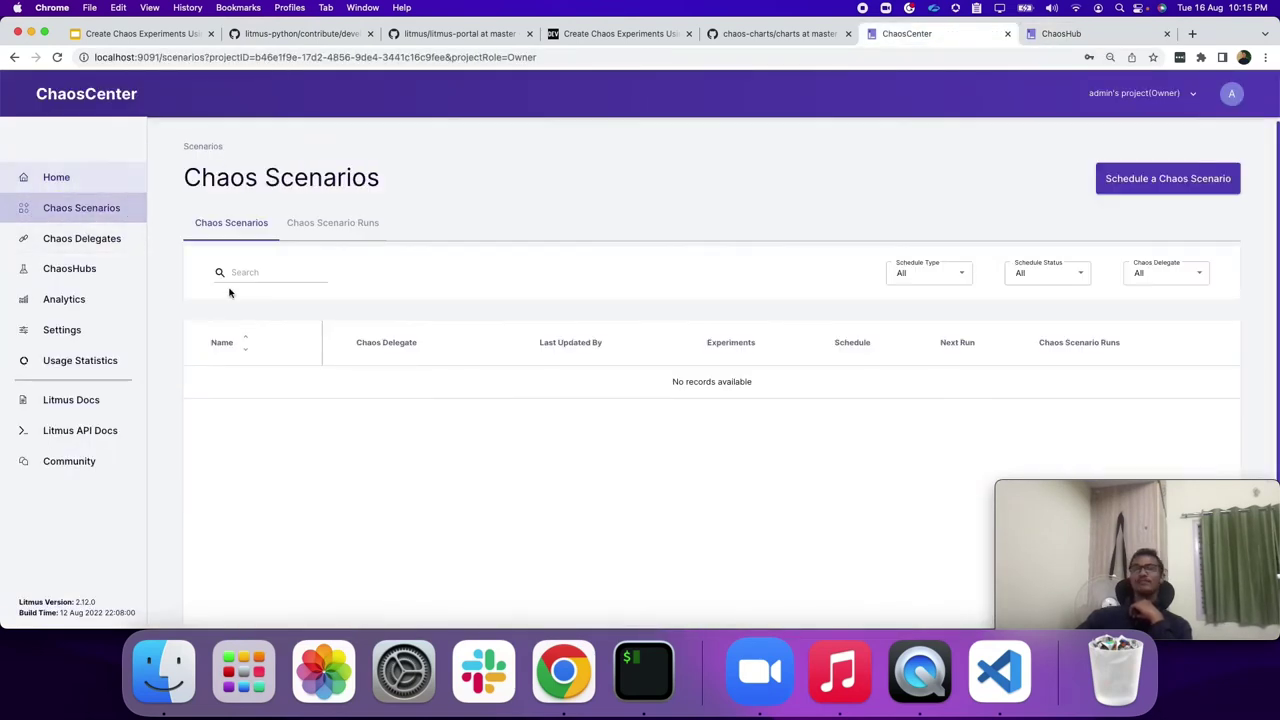
pyautogui.click(92, 267)
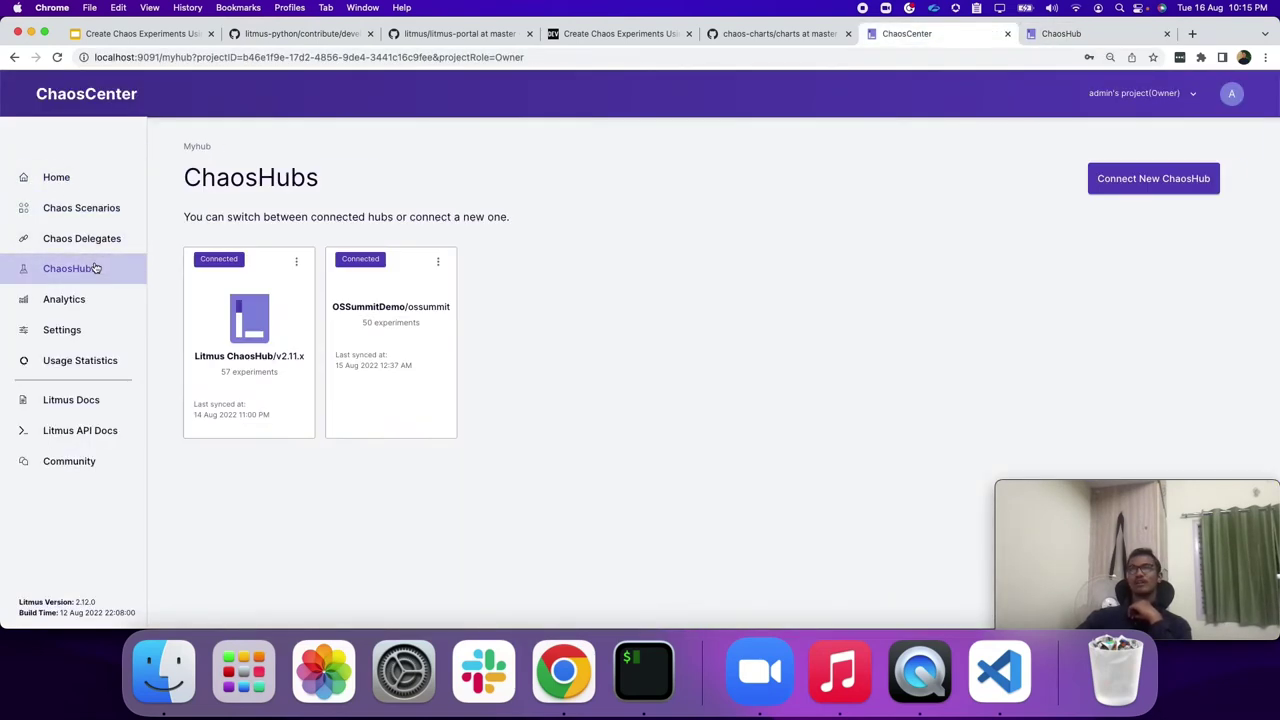
# - Disconnect the OSSummitDemo/ossummit ChaosHub
pyautogui.click(437, 264)
pyautogui.click(462, 303)
pyautogui.click(707, 444)
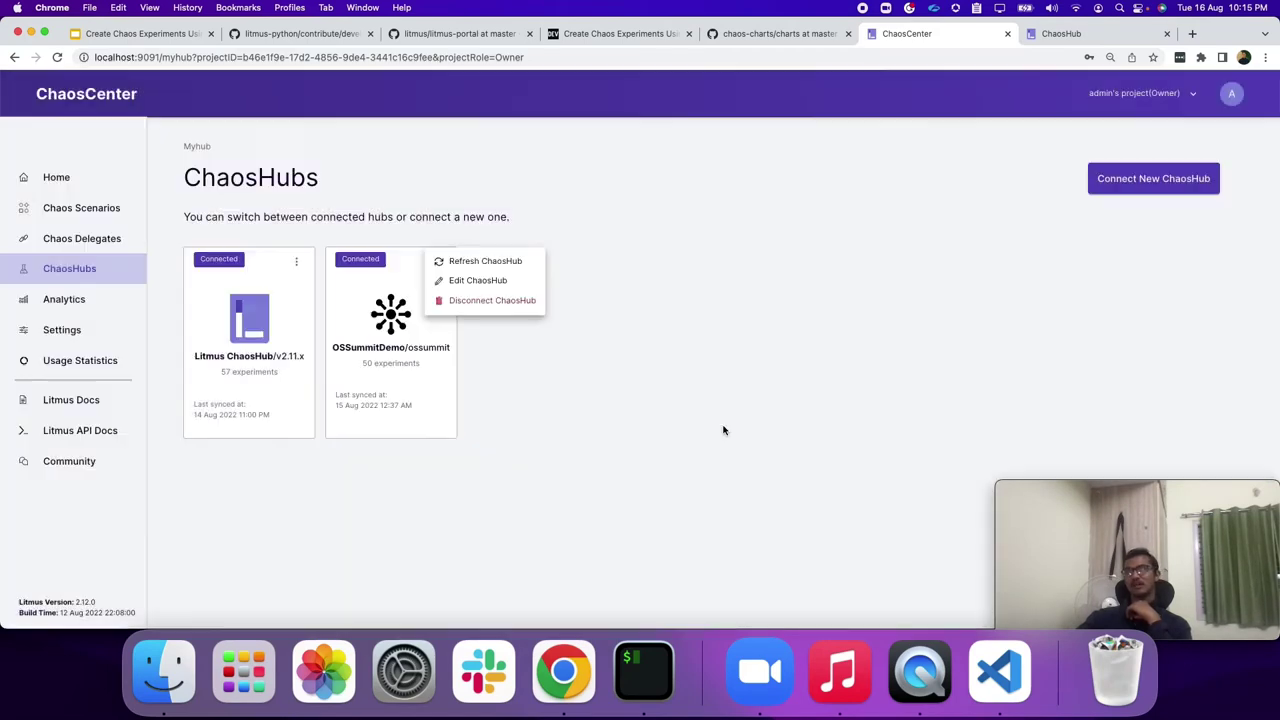
# - Begin connecting a new public ChaosHub with the hub name OSSummit2022
pyautogui.click(1145, 186)
pyautogui.click(915, 195)
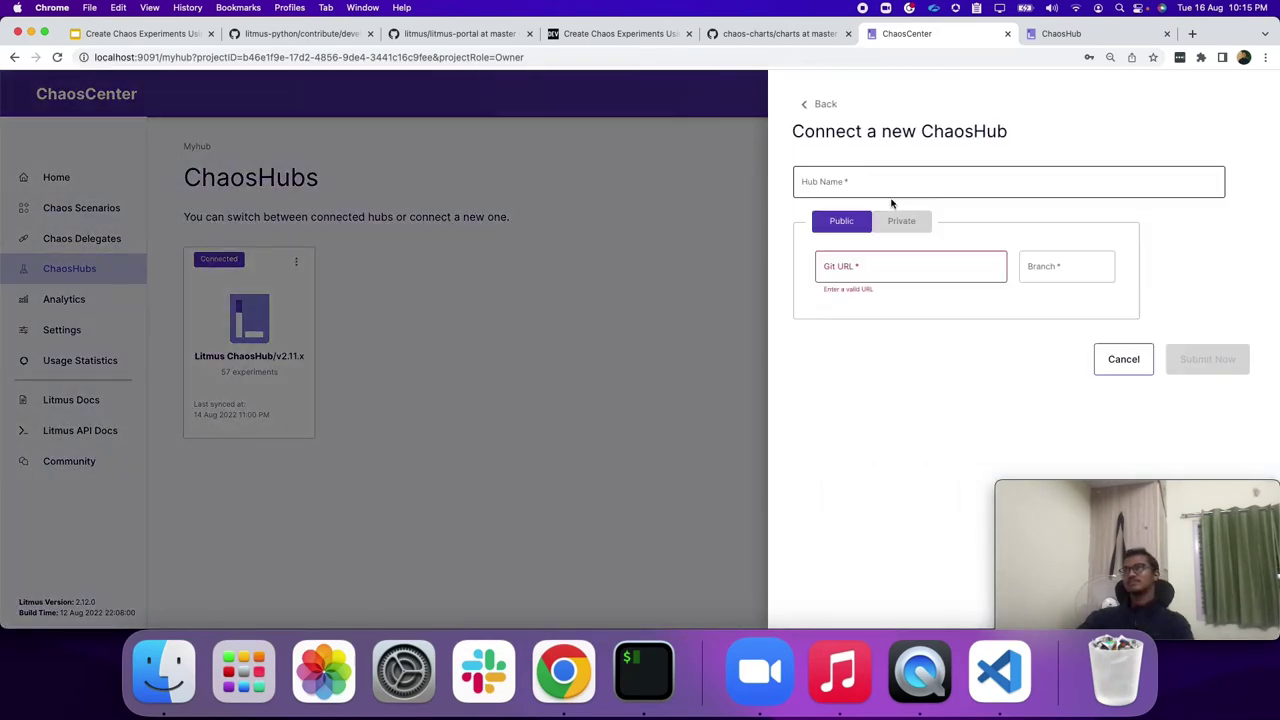
pyautogui.click(880, 187)
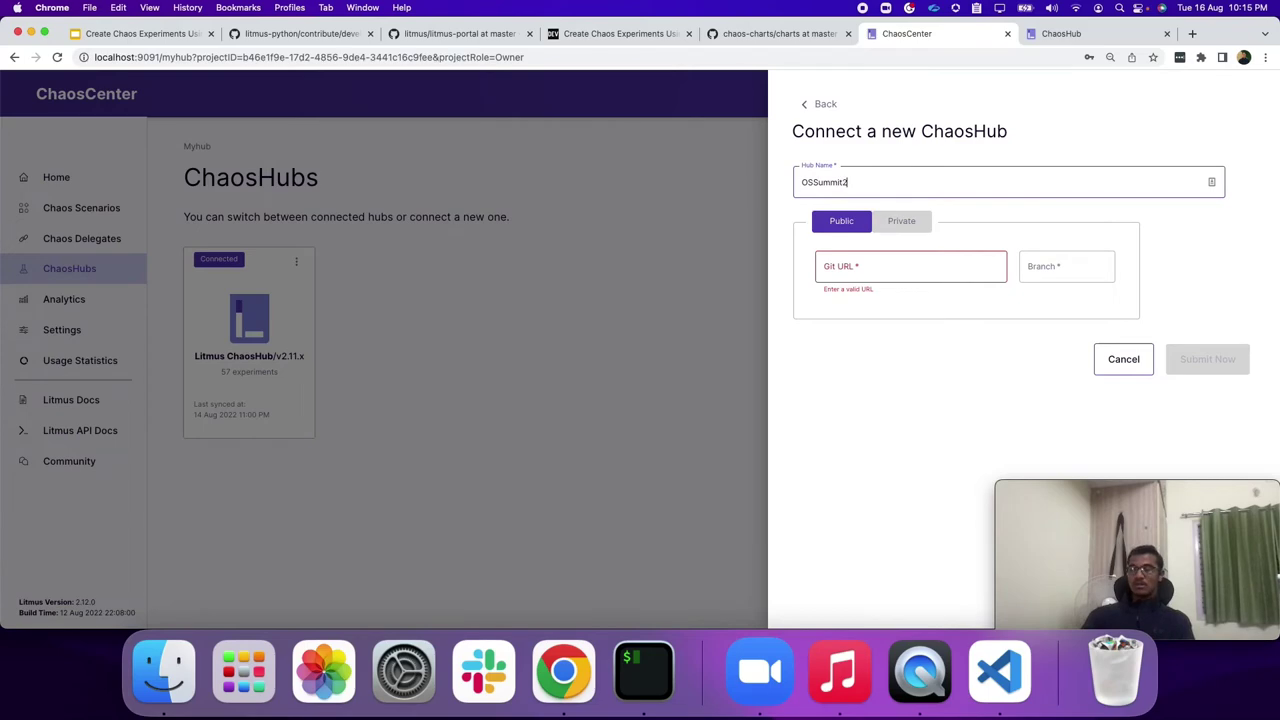
pyautogui.click(919, 263)
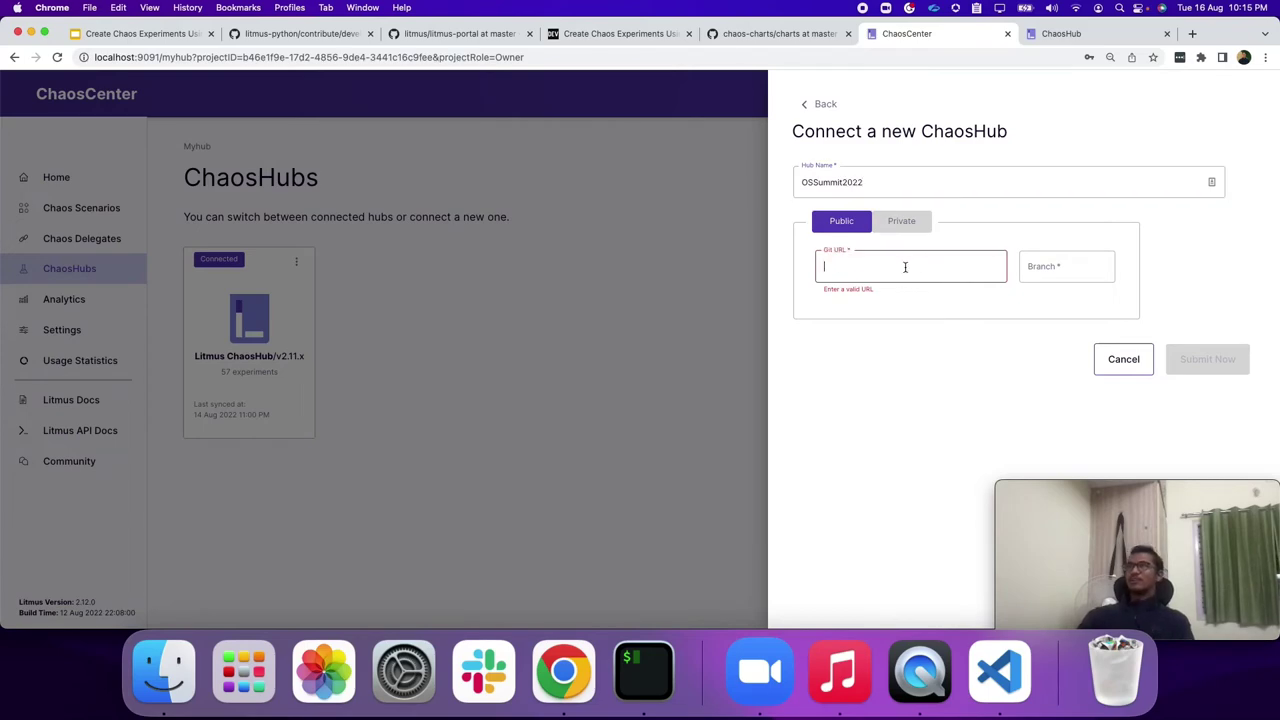
# - Open the existing personal fork of litmuschaos/litmus-python on GitHub and copy its HTTPS clone URL
pyautogui.click(445, 33)
pyautogui.scroll(10, 857, 283)
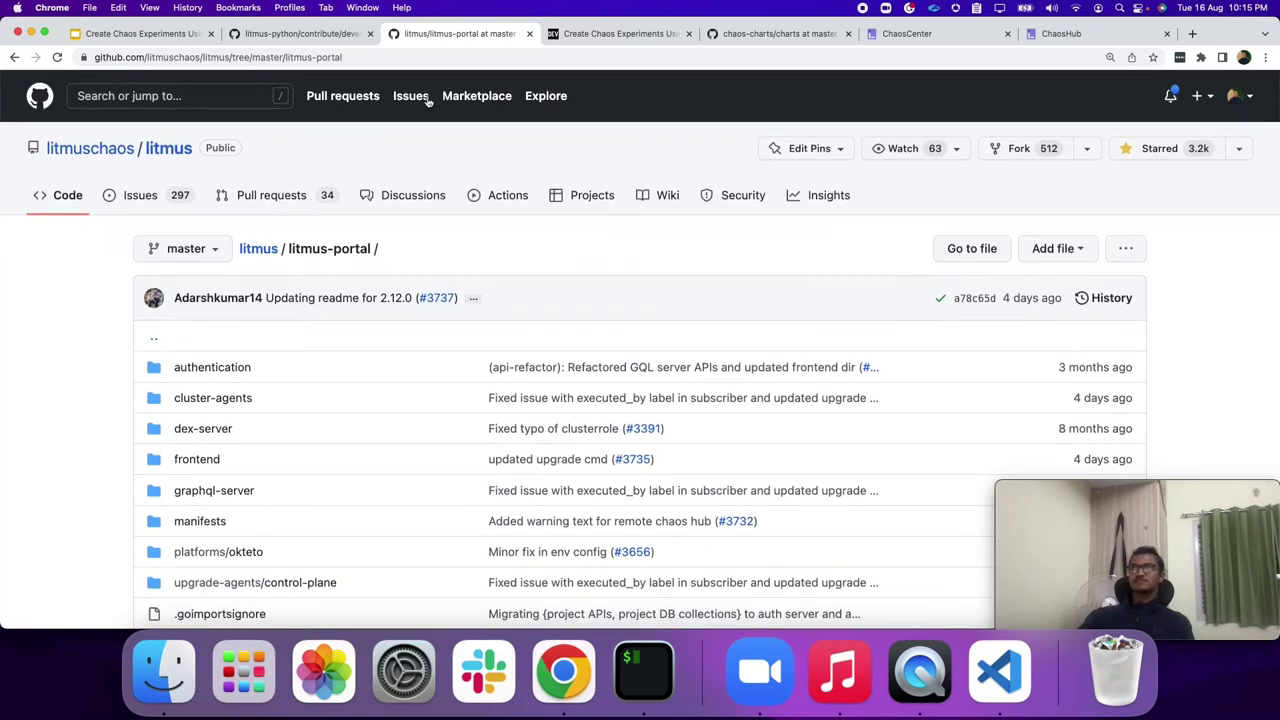
pyautogui.click(328, 33)
pyautogui.scroll(15, 632, 217)
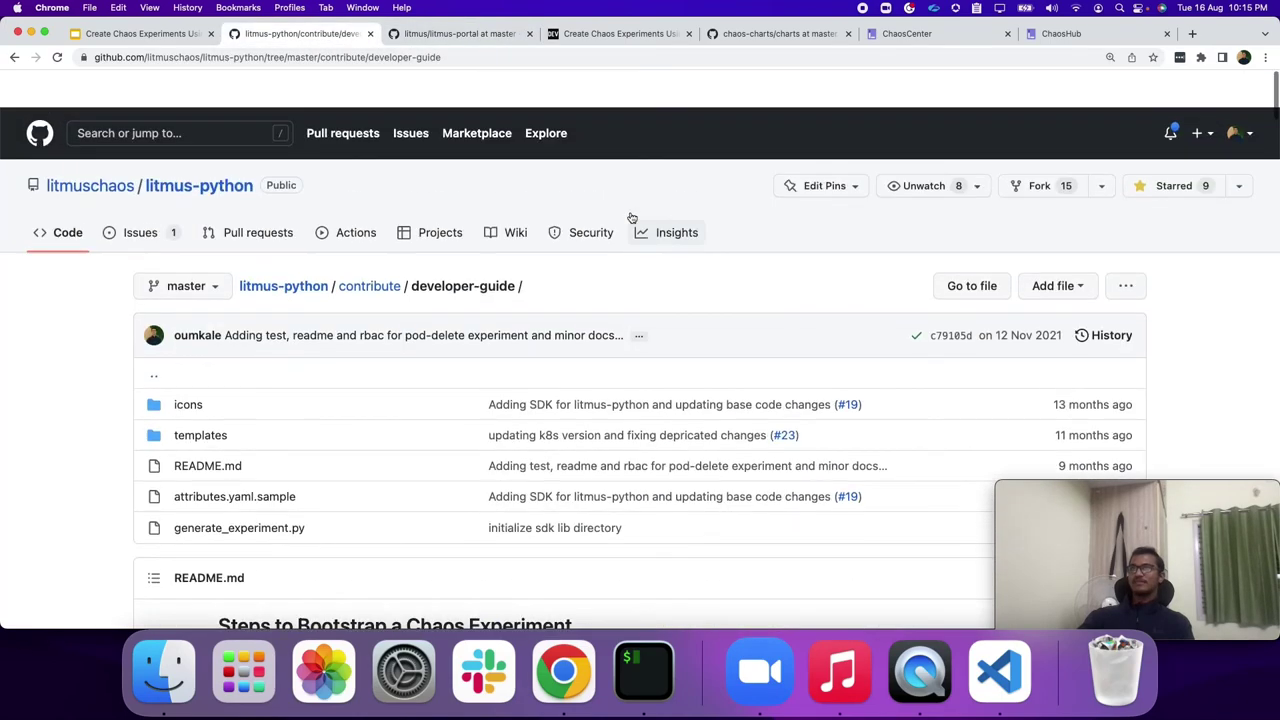
pyautogui.click(1040, 148)
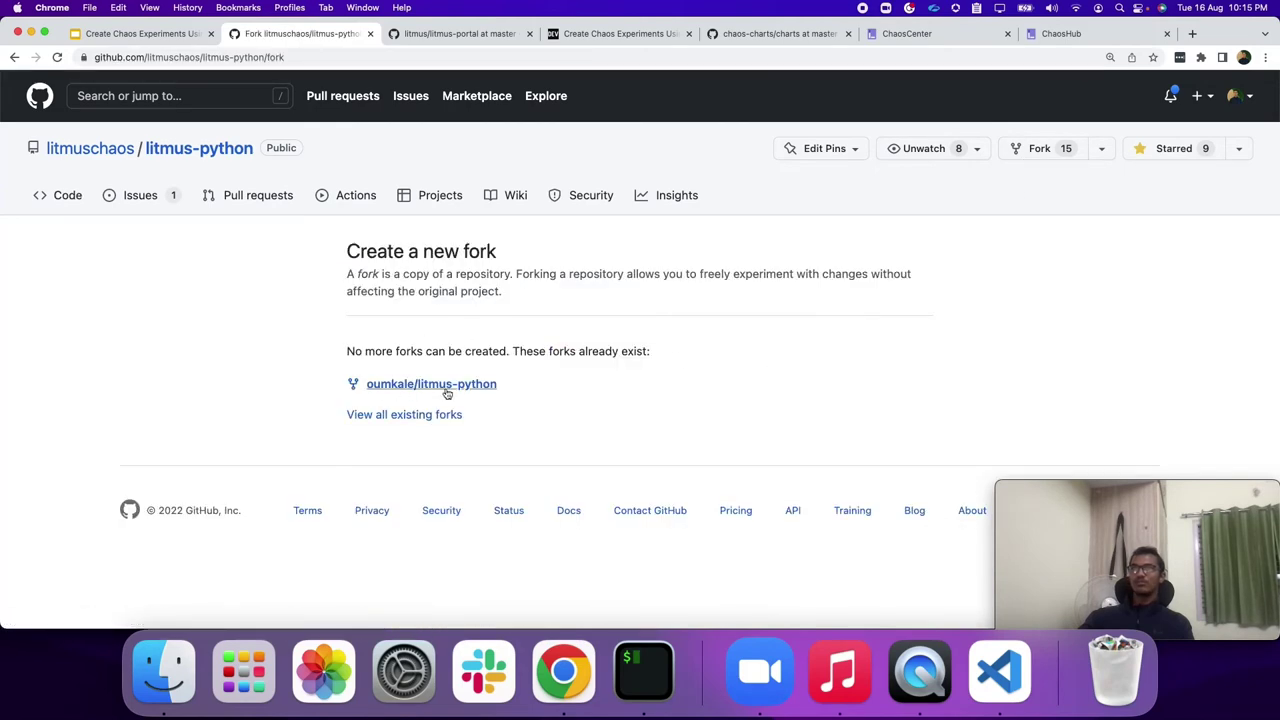
pyautogui.click(447, 386)
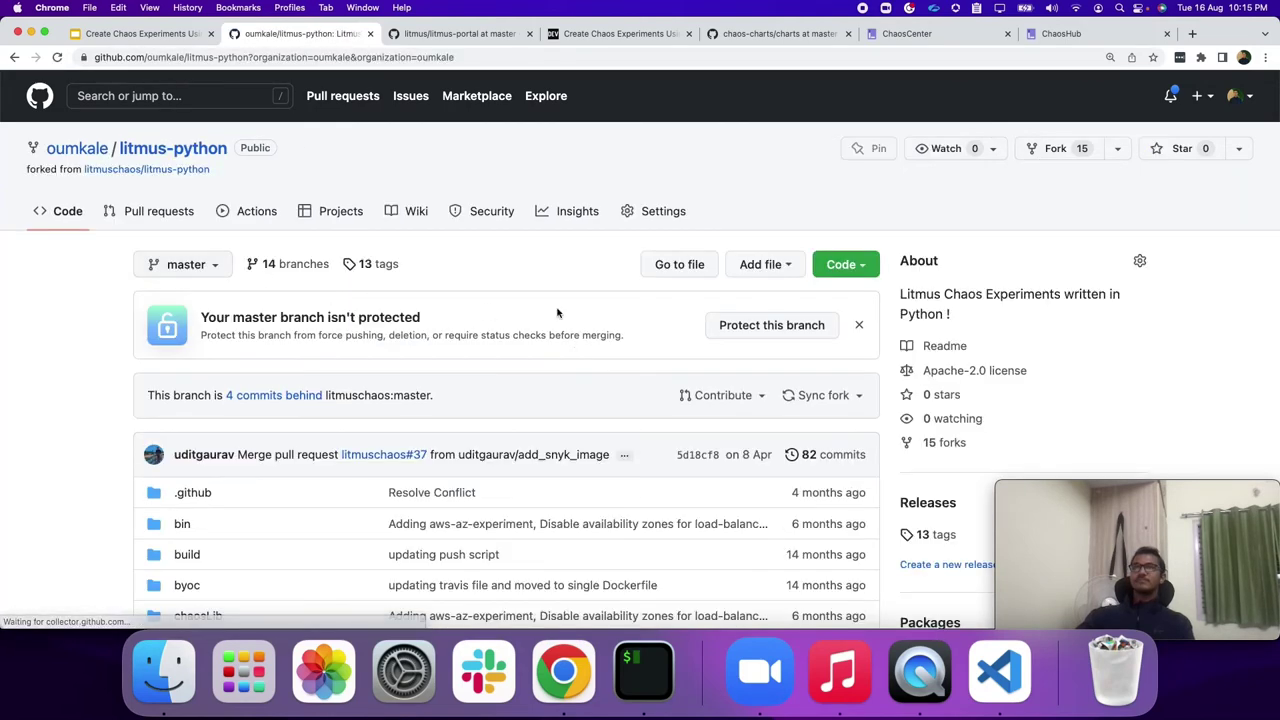
pyautogui.click(845, 264)
pyautogui.click(845, 380)
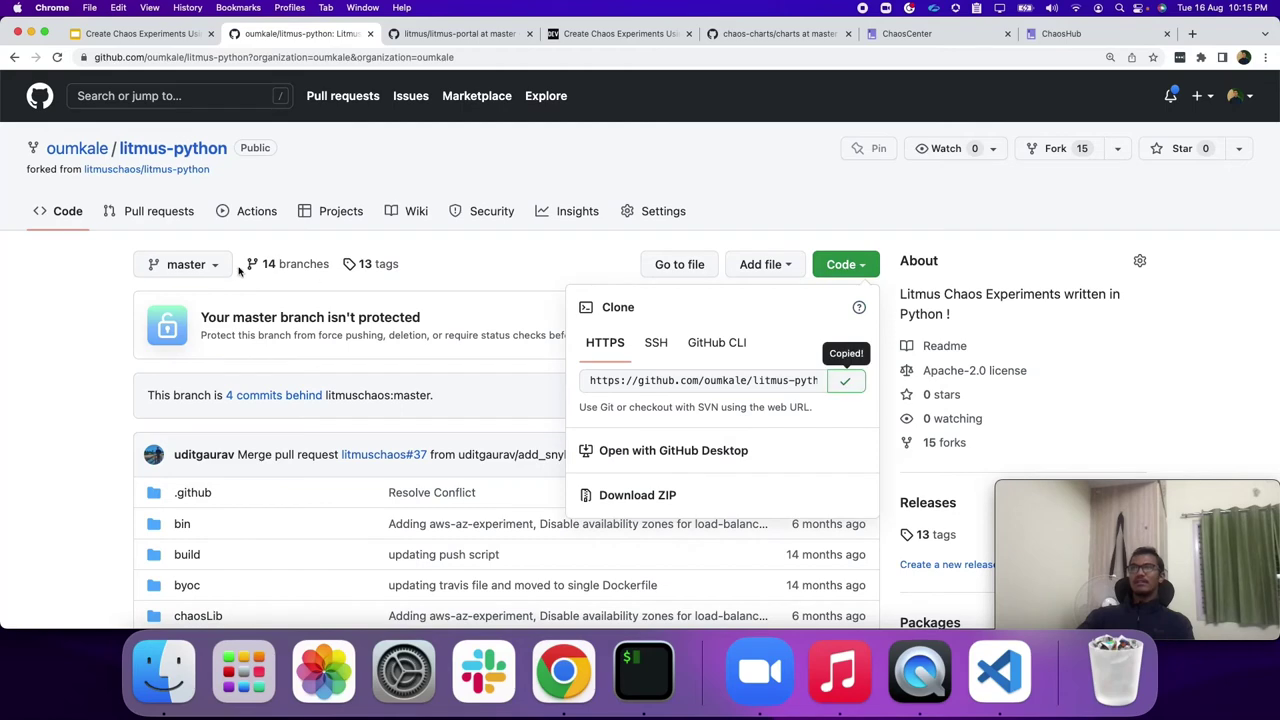
# - Look through the branch list of the litmus-python fork
pyautogui.click(216, 268)
pyautogui.click(213, 275)
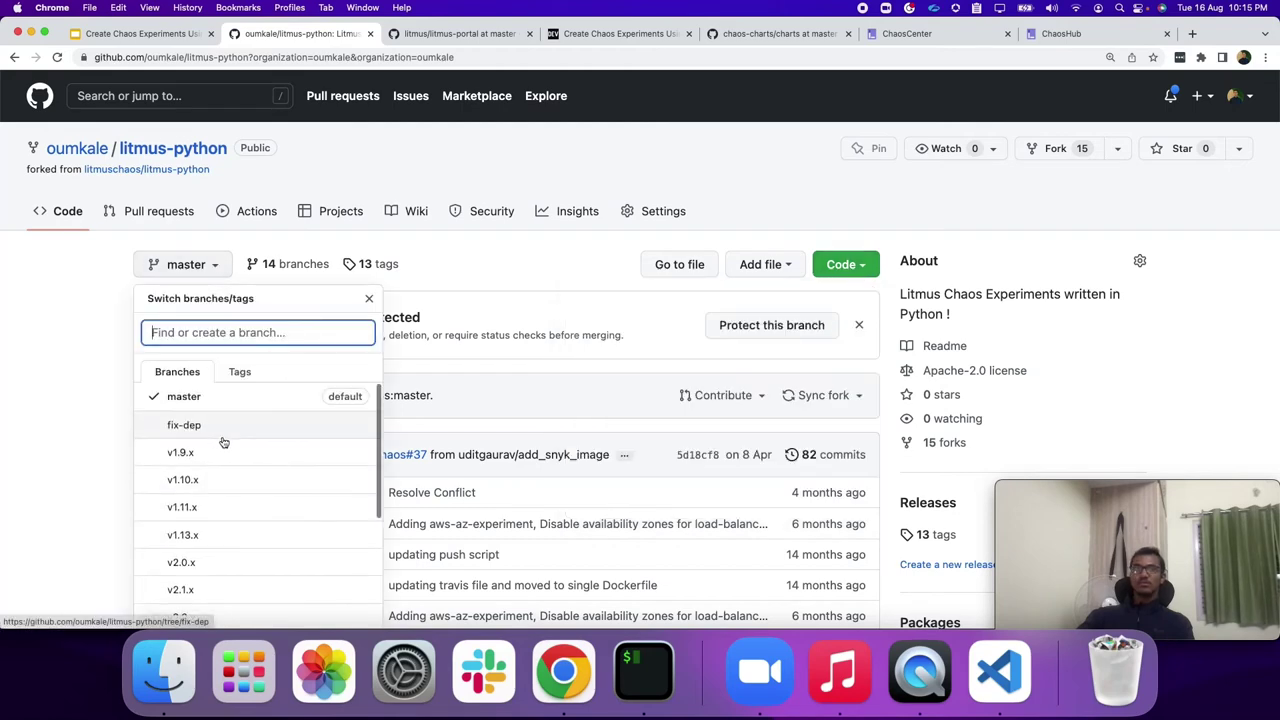
pyautogui.scroll(-6, 229, 451)
pyautogui.scroll(10, 231, 451)
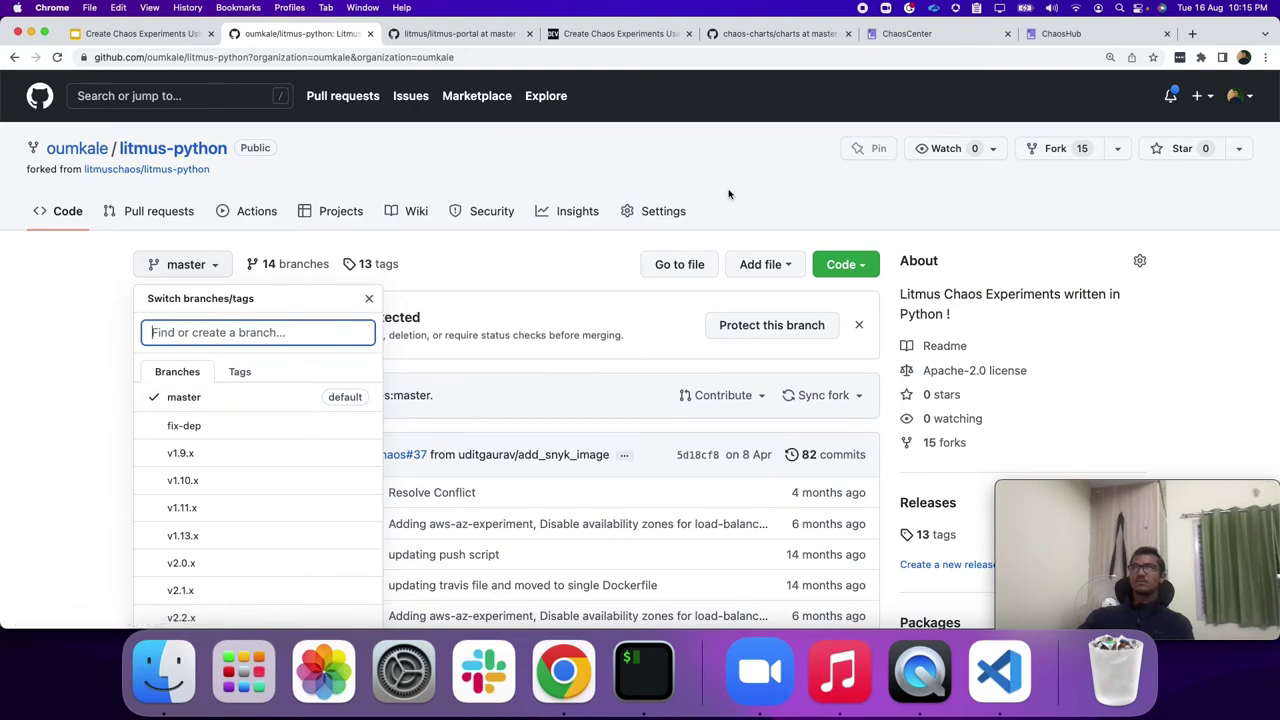
pyautogui.click(728, 194)
# - Open the existing personal fork of litmuschaos/chaos-charts and copy its HTTPS clone URL
pyautogui.click(765, 35)
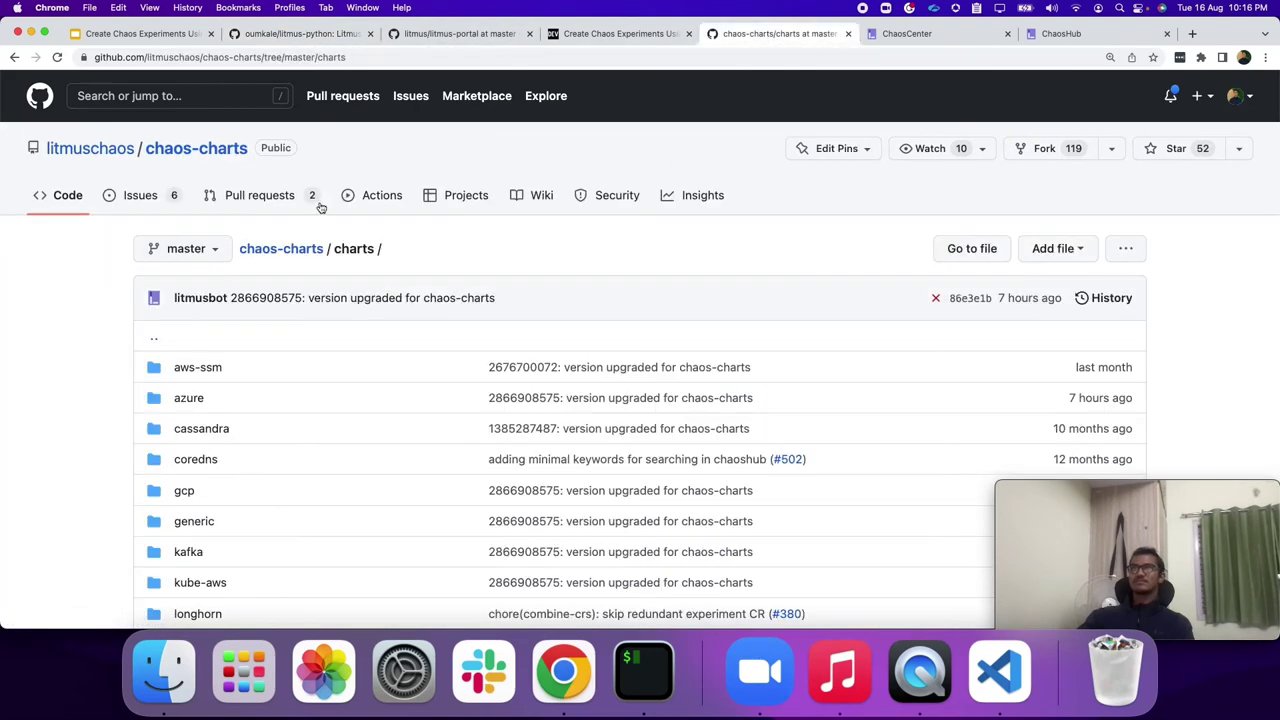
pyautogui.click(1045, 150)
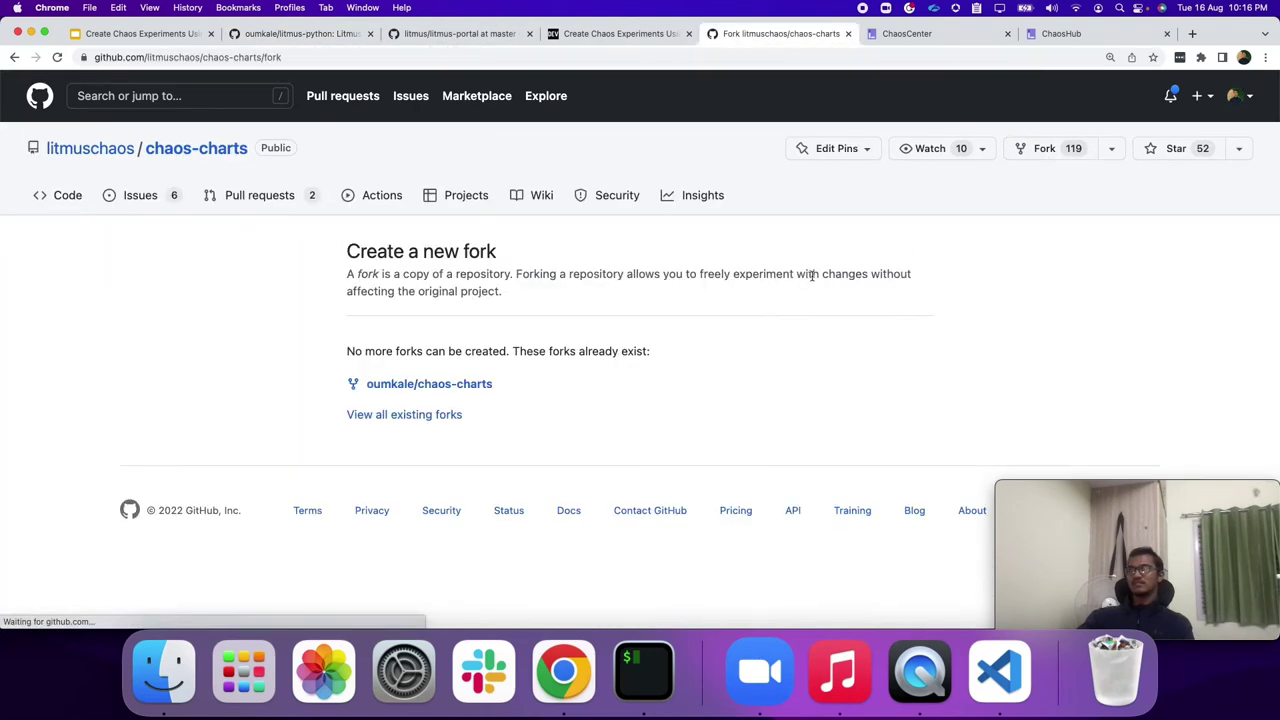
pyautogui.click(428, 385)
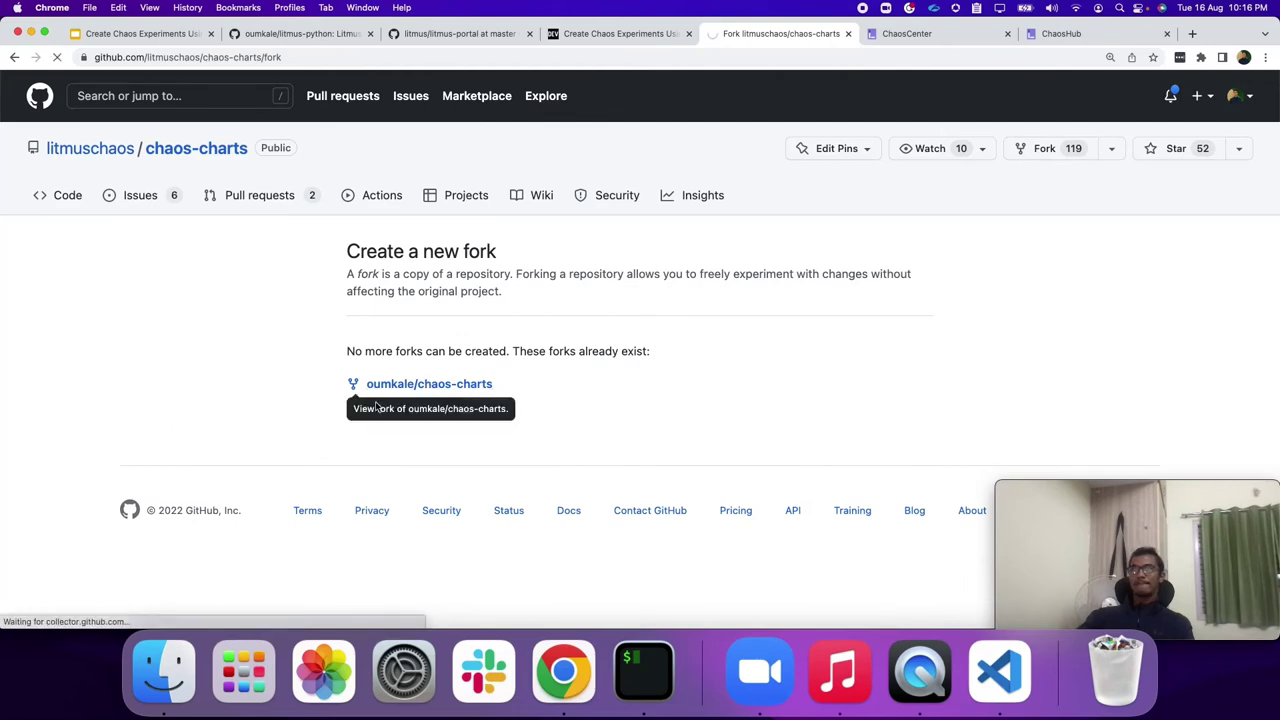
pyautogui.click(846, 262)
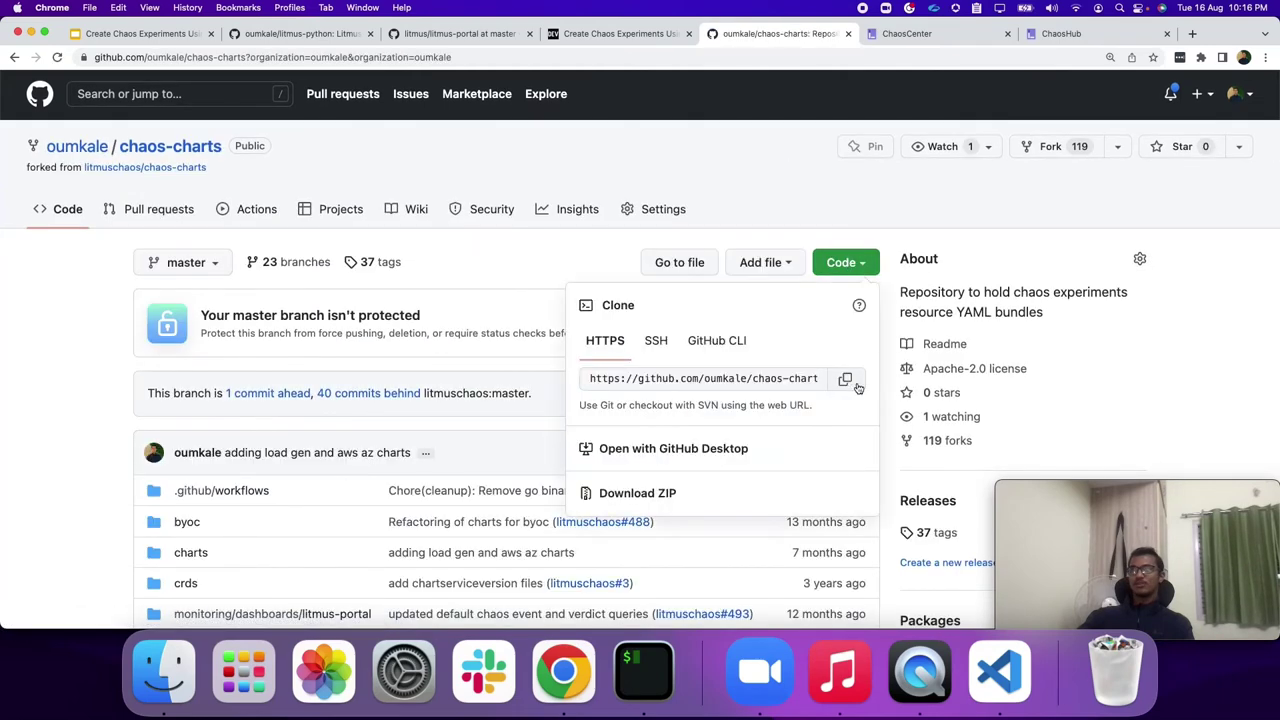
pyautogui.click(846, 380)
pyautogui.click(208, 265)
pyautogui.click(208, 265)
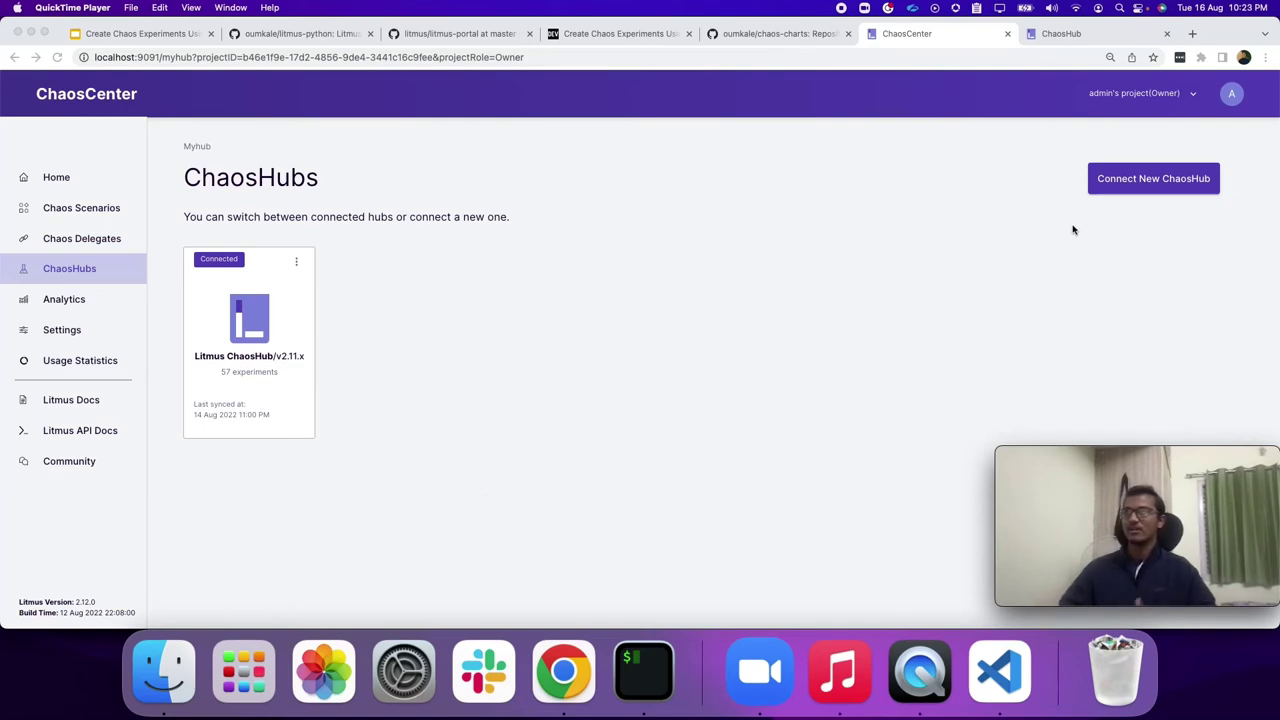
# - Start connecting a new ChaosHub in ChaosCenter and name the hub OSSummitLA2022
pyautogui.click(1150, 181)
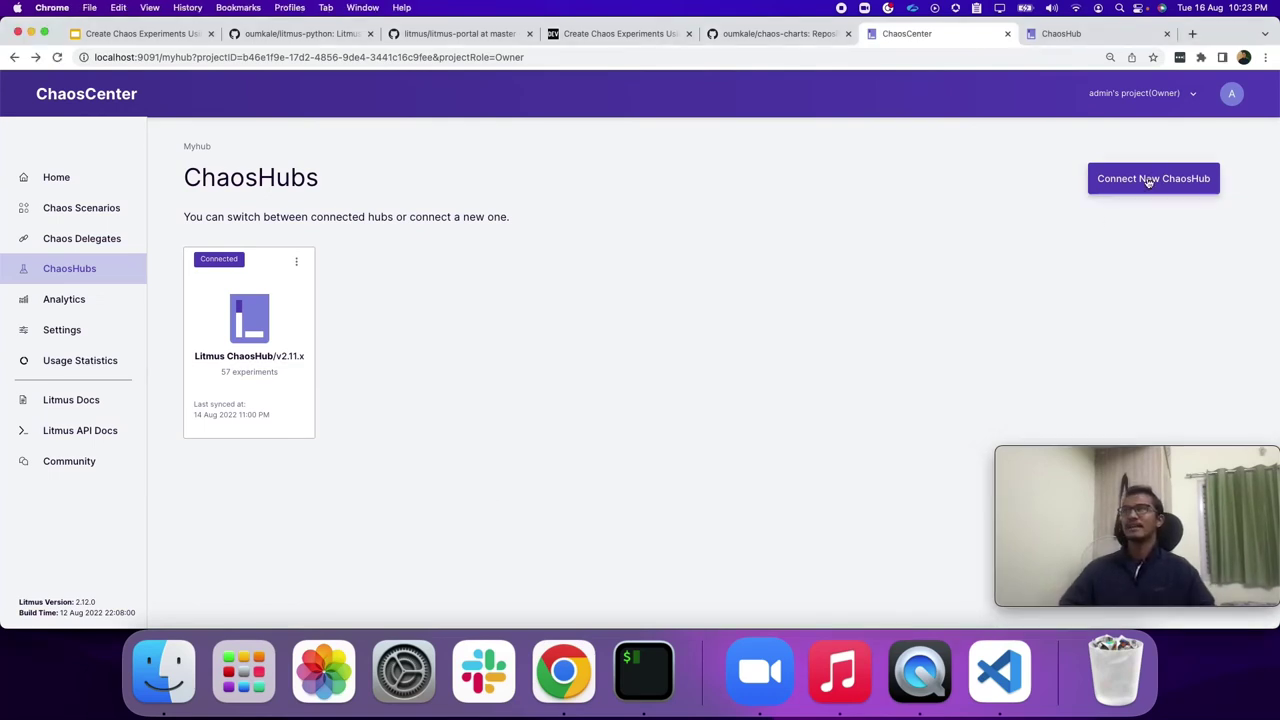
pyautogui.click(1126, 183)
pyautogui.click(1063, 195)
pyautogui.click(831, 183)
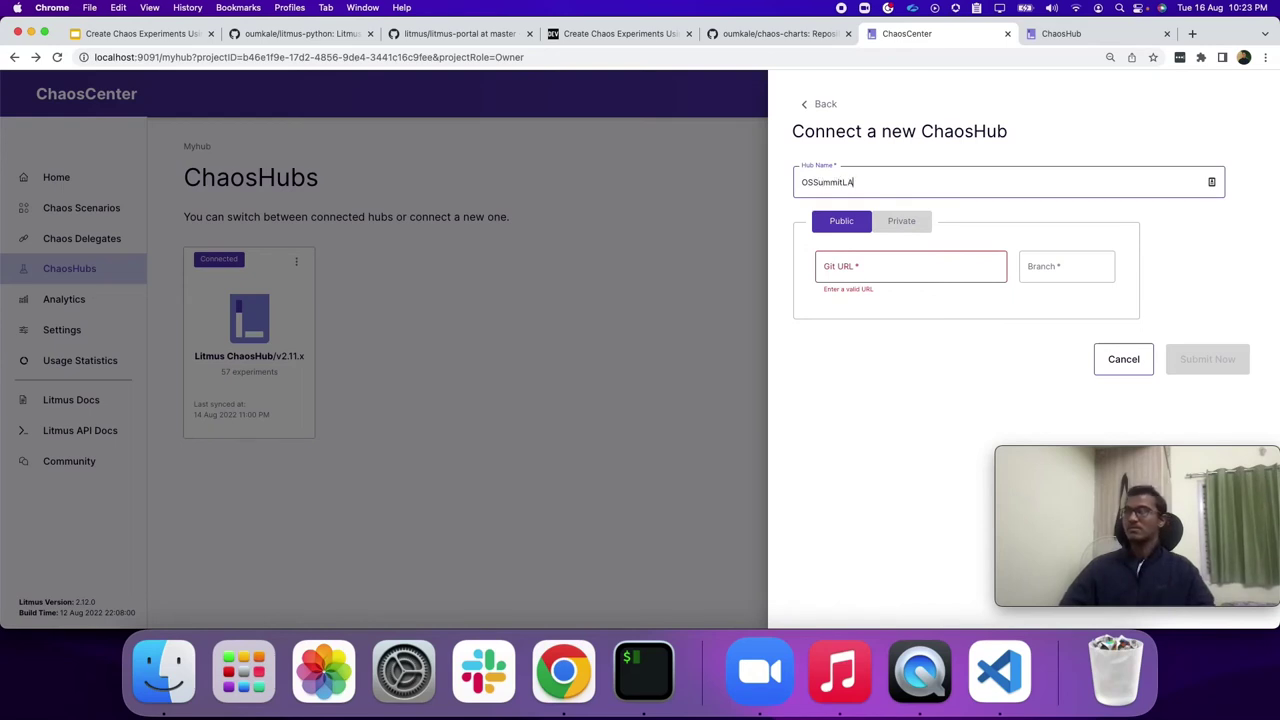
pyautogui.write('OSSummitLA2022')
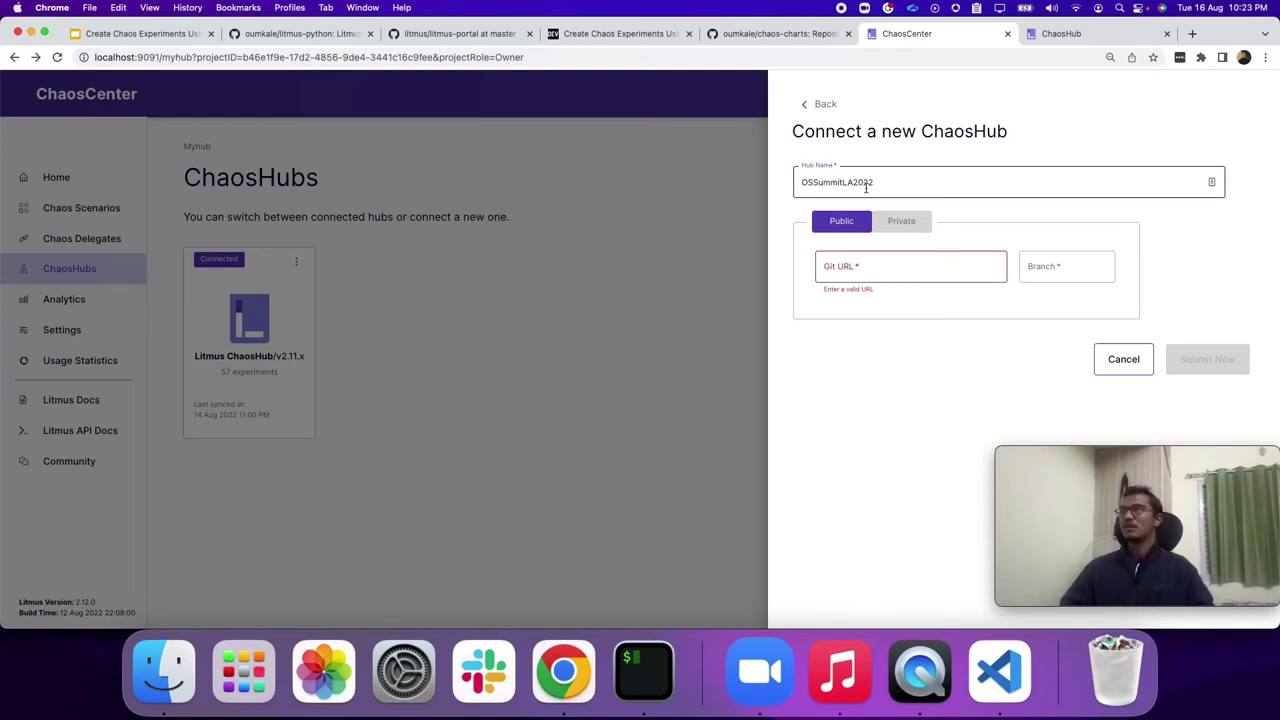
pyautogui.press('Tab')
pyautogui.press('Tab')
# - Connect the OSSummitLA2022 hub using the personal chaos-charts fork's HTTPS clone URL and the ossummit branch
pyautogui.click(766, 35)
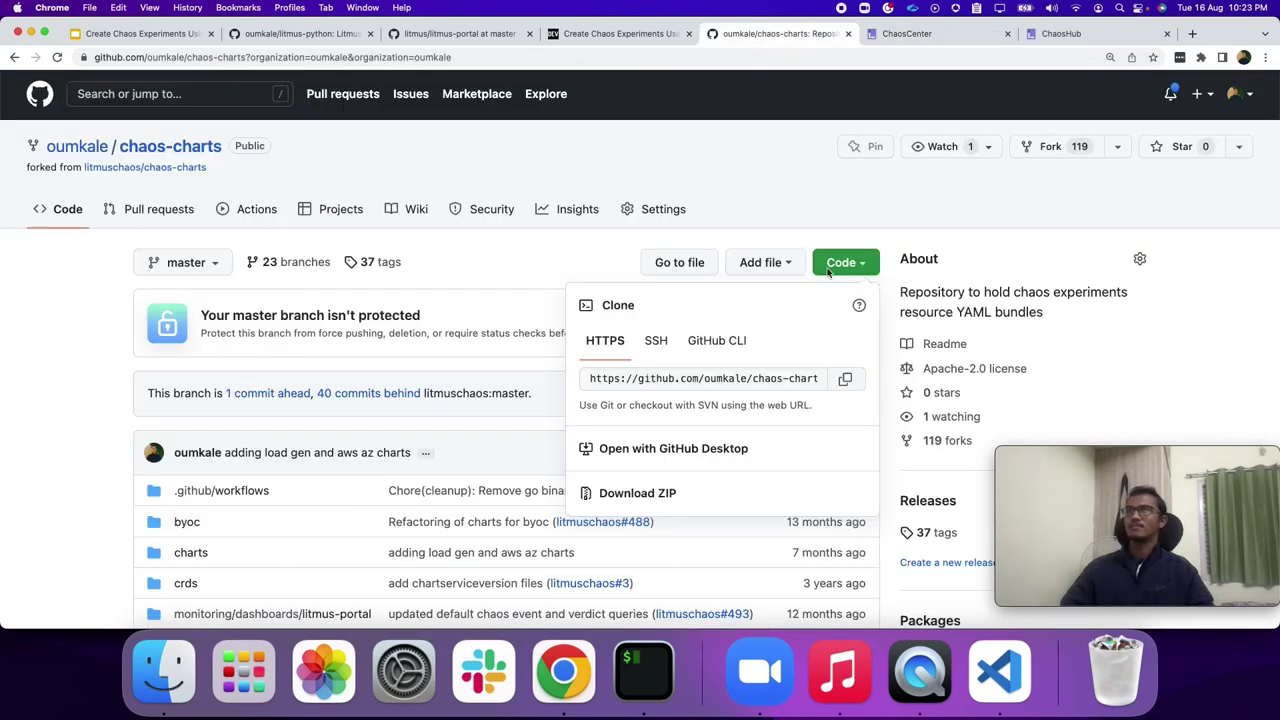
pyautogui.click(846, 381)
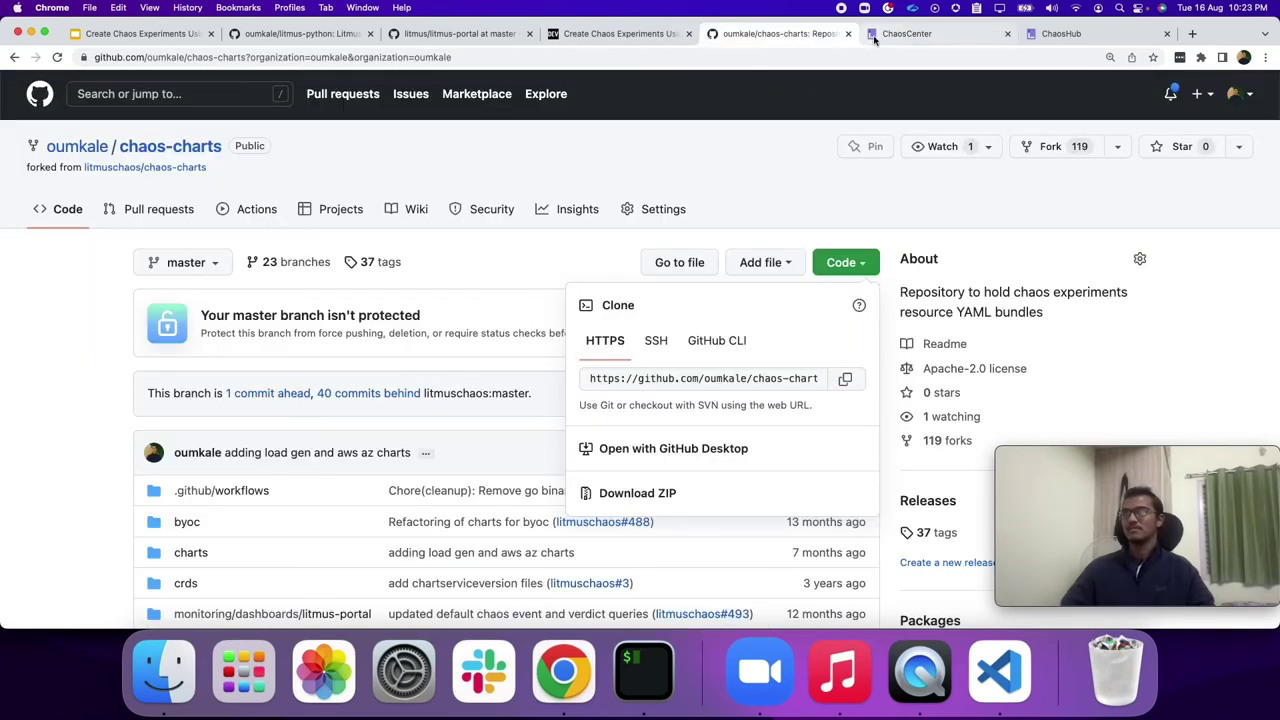
pyautogui.click(907, 33)
pyautogui.press('super+v')
pyautogui.click(1064, 265)
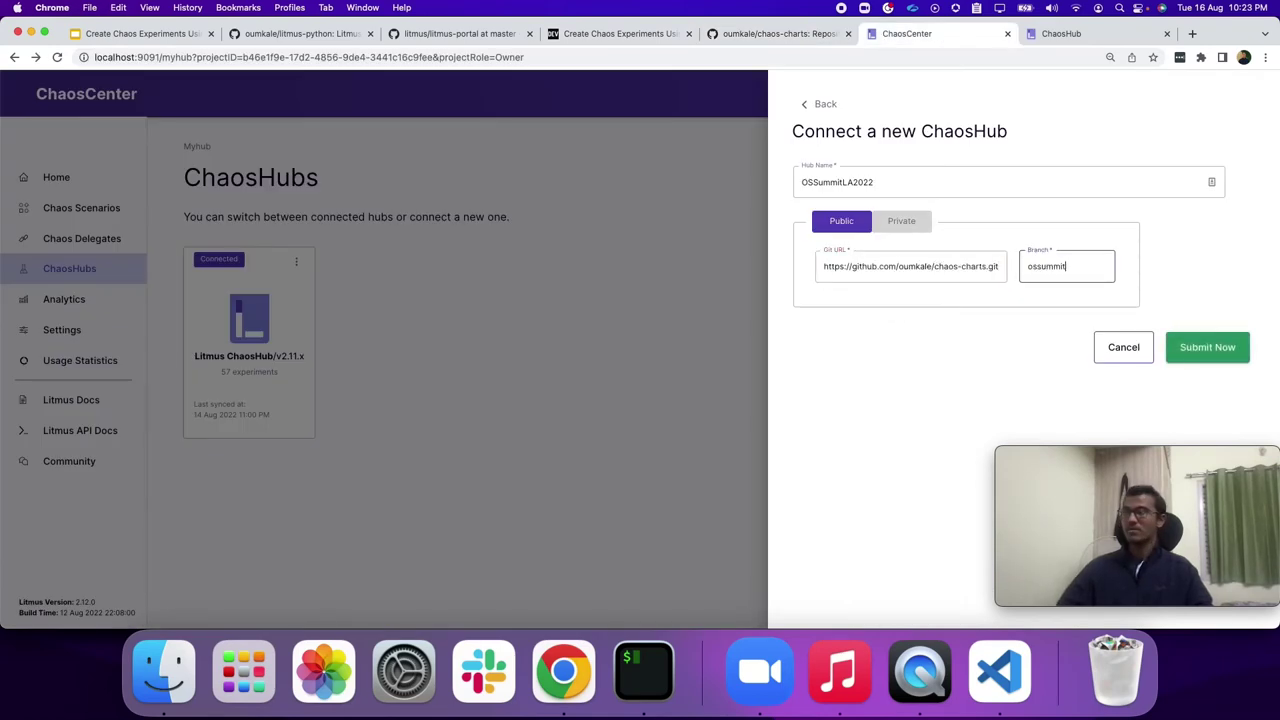
pyautogui.press('Return')
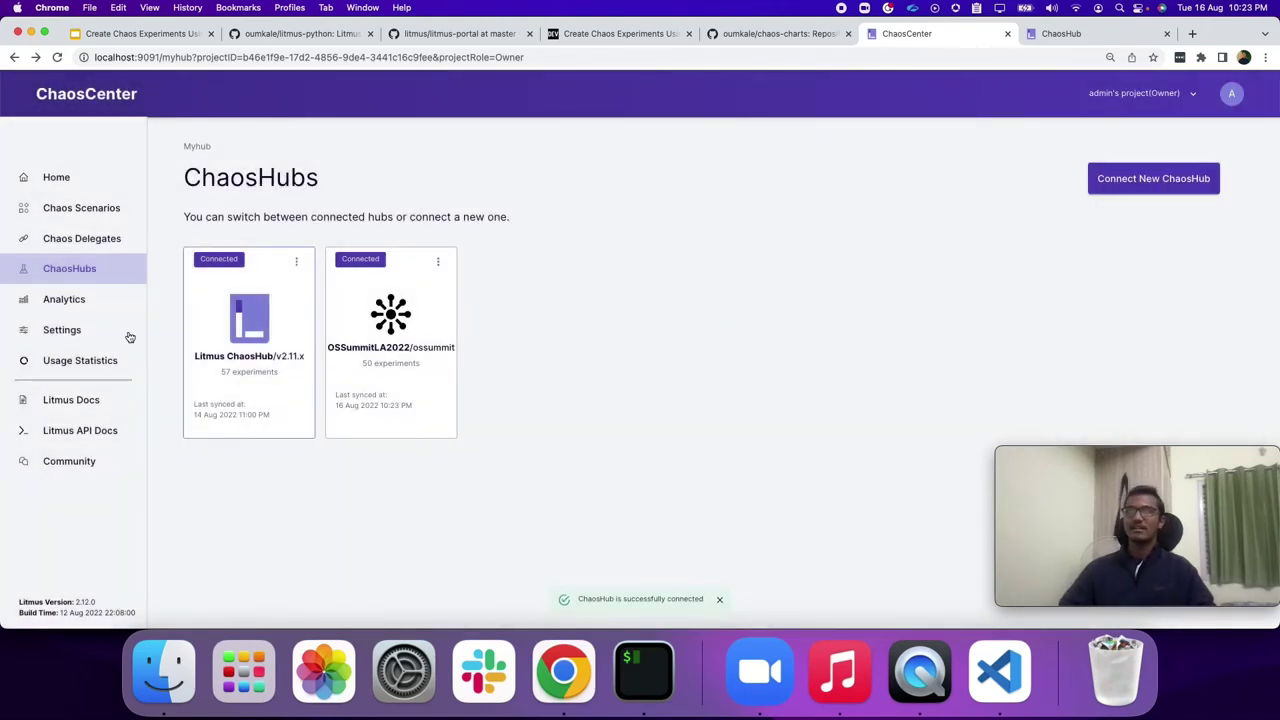
# - Start scheduling a new chaos scenario with Self-Agent as its chaos delegate
pyautogui.click(88, 207)
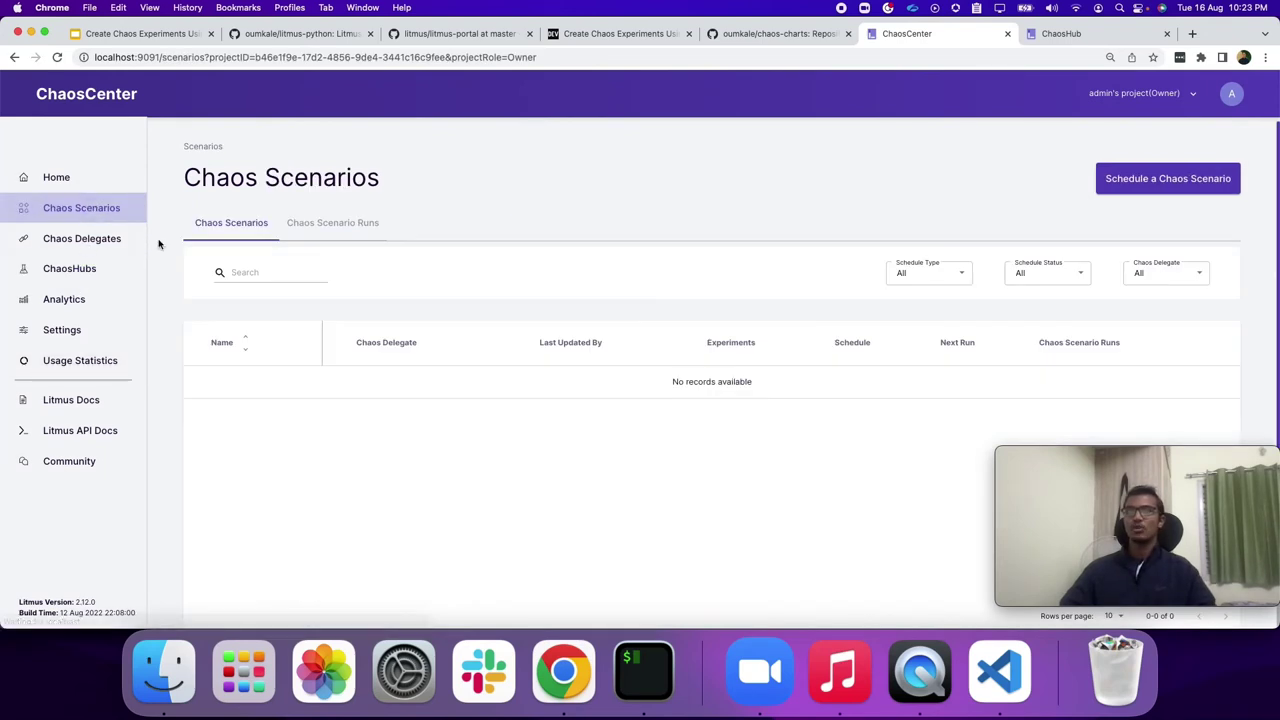
pyautogui.click(1161, 185)
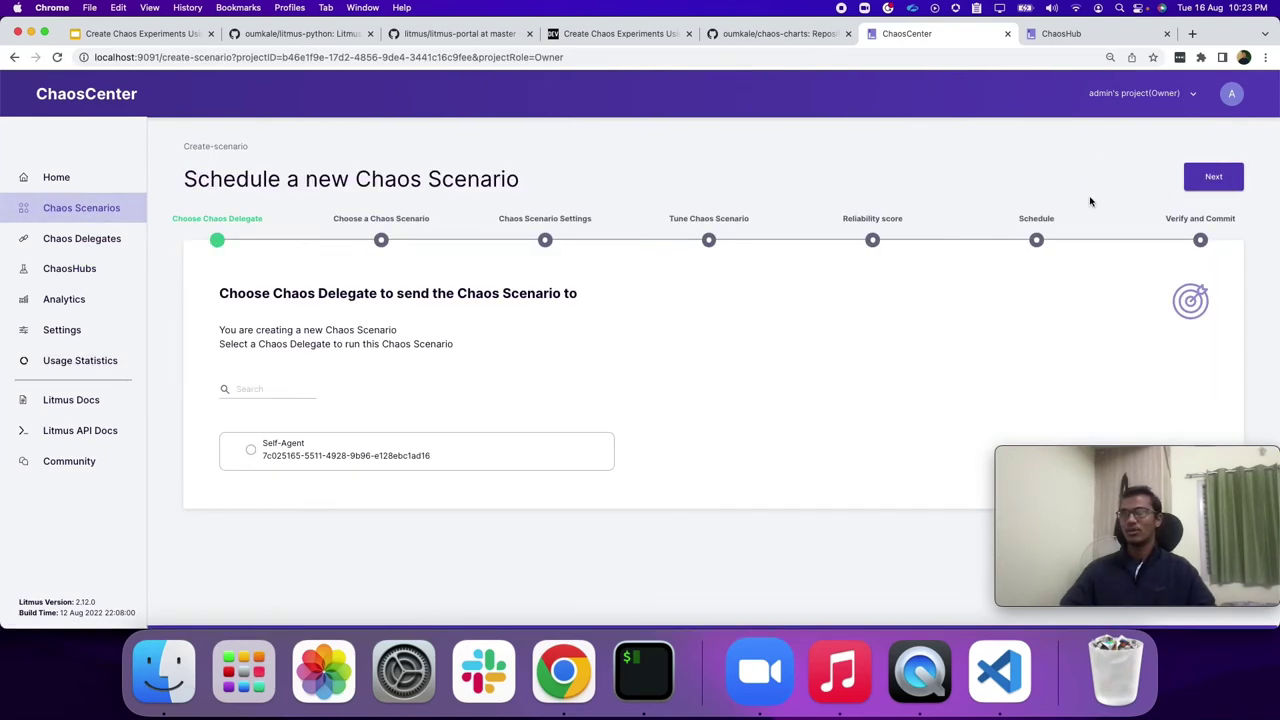
pyautogui.click(309, 458)
pyautogui.click(1213, 176)
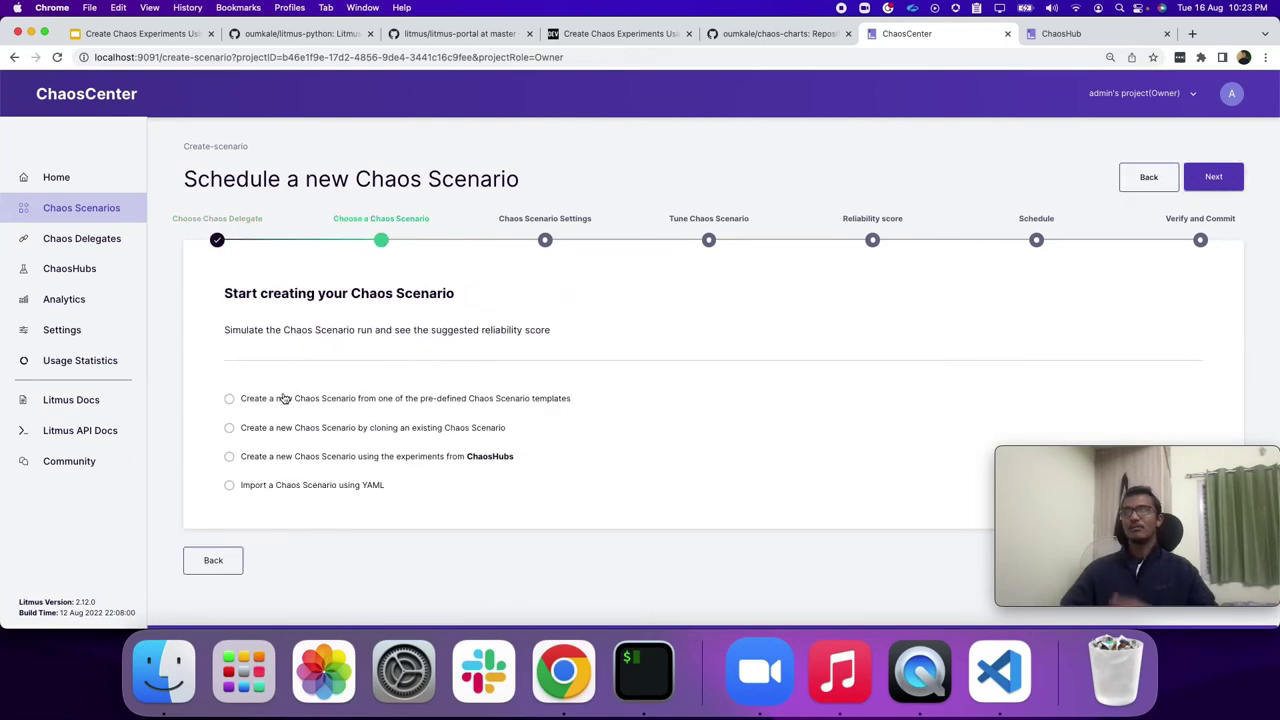
# - Look through the scenario creation options: predefined templates, cloning an existing scenario, ChaosHub experiments and YAML import
pyautogui.click(284, 398)
pyautogui.scroll(-2, 286, 402)
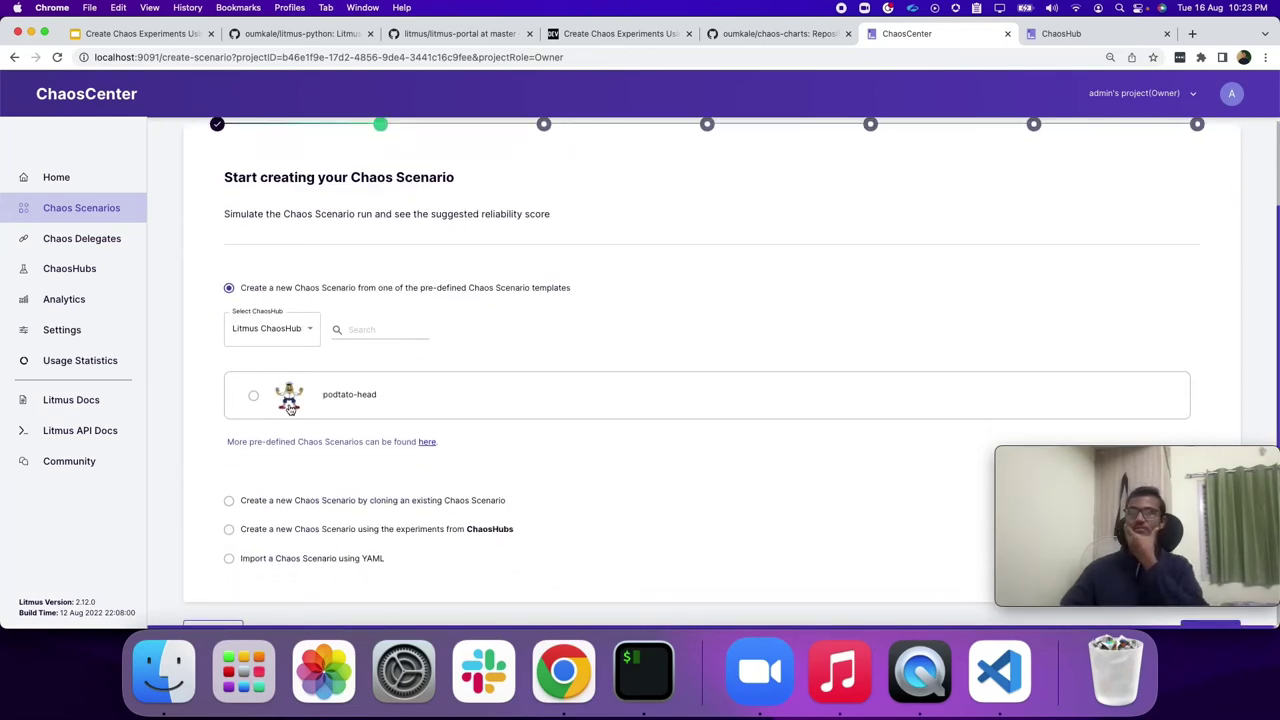
pyautogui.click(302, 344)
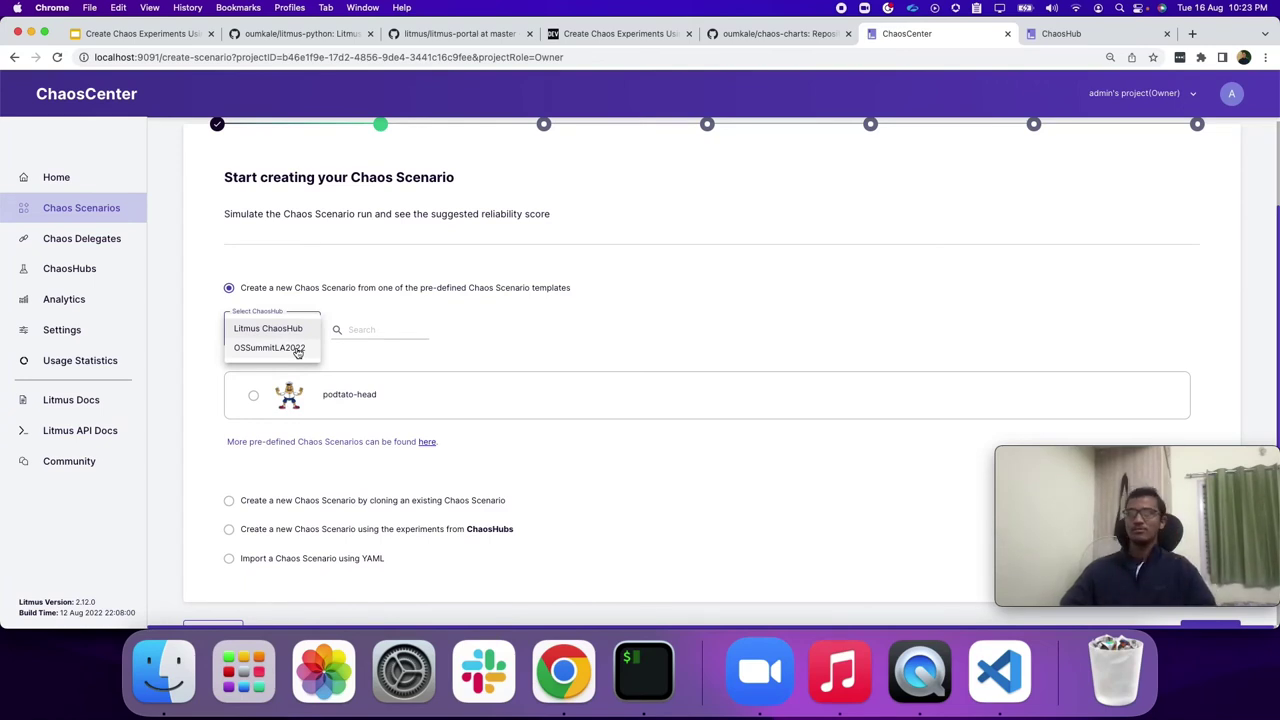
pyautogui.click(300, 494)
pyautogui.click(300, 502)
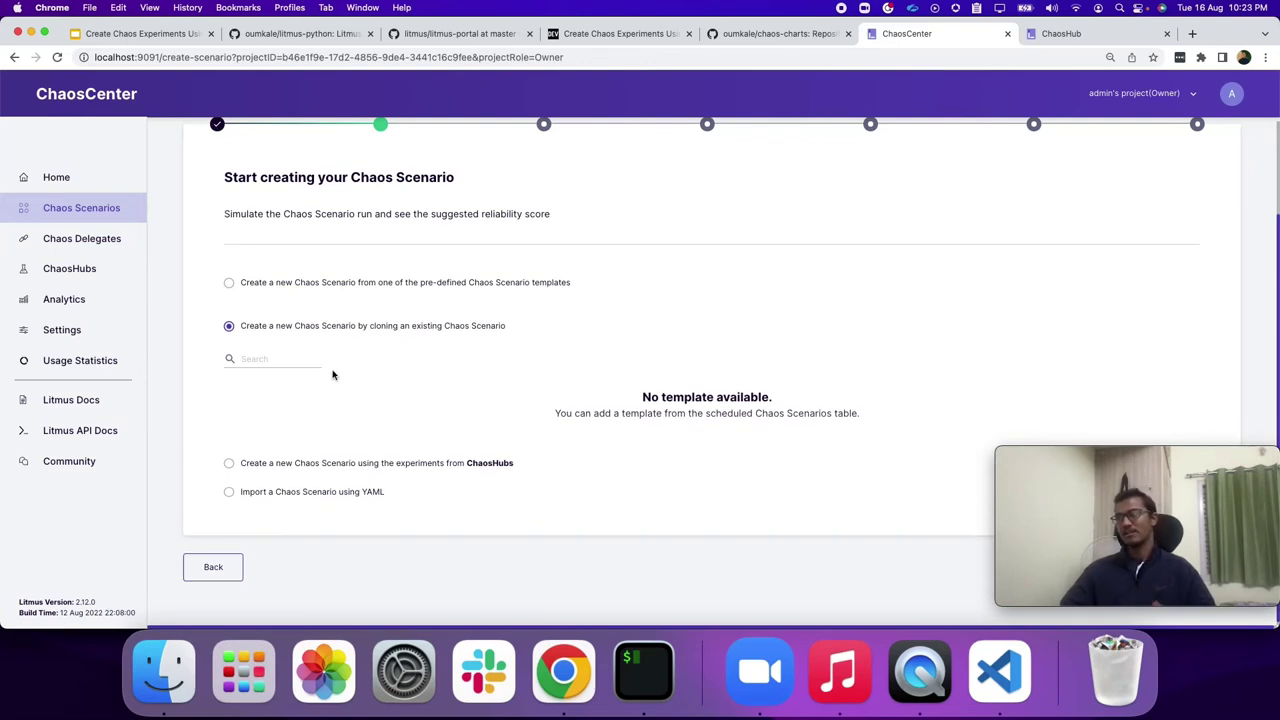
pyautogui.click(306, 464)
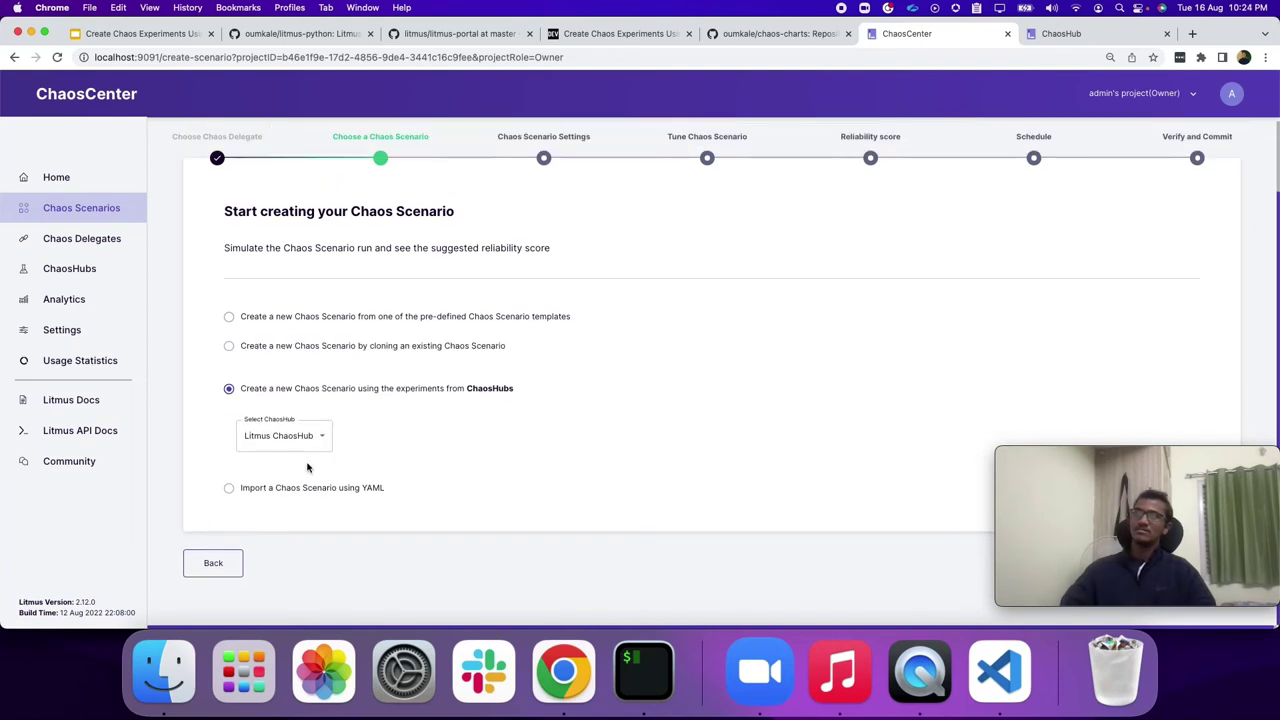
pyautogui.click(311, 446)
pyautogui.click(410, 464)
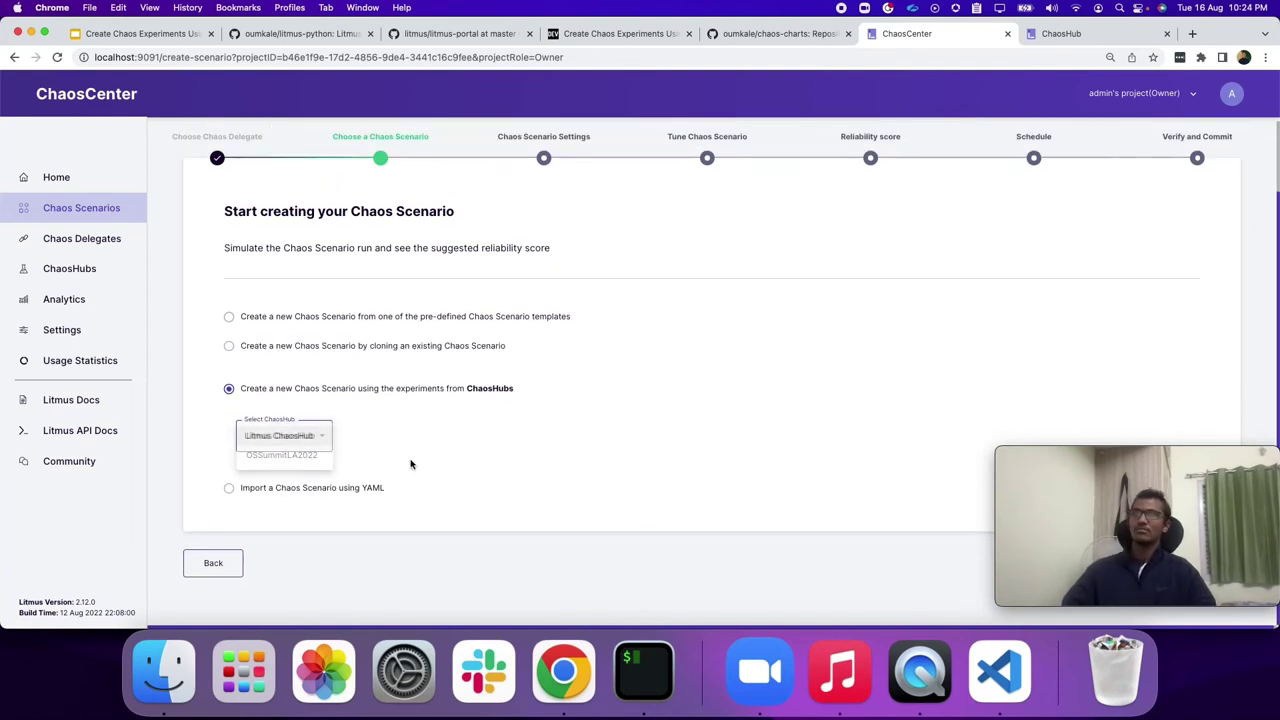
pyautogui.click(362, 488)
# - Base the new chaos scenario on experiments from the OSSummitLA2022 ChaosHub and continue to the tuning stage
pyautogui.click(290, 377)
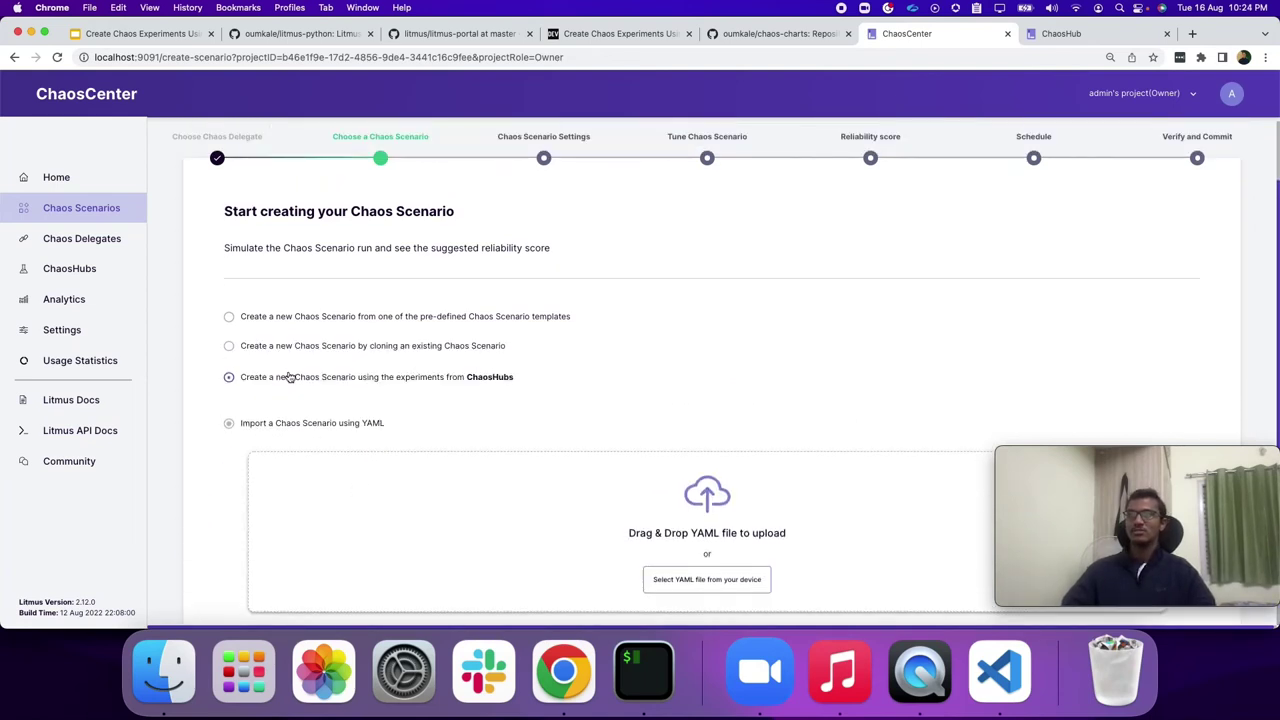
pyautogui.click(300, 434)
pyautogui.click(294, 457)
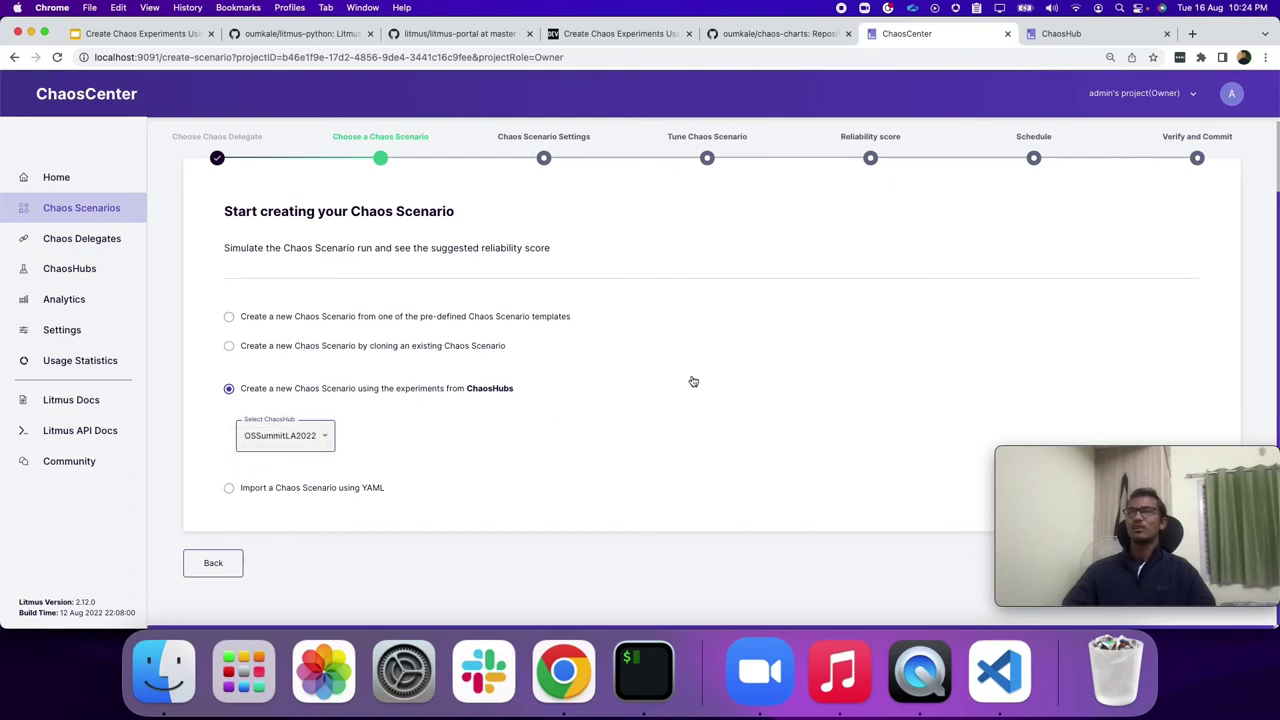
pyautogui.moveTo(1138, 454); pyautogui.dragTo(1140, 366)
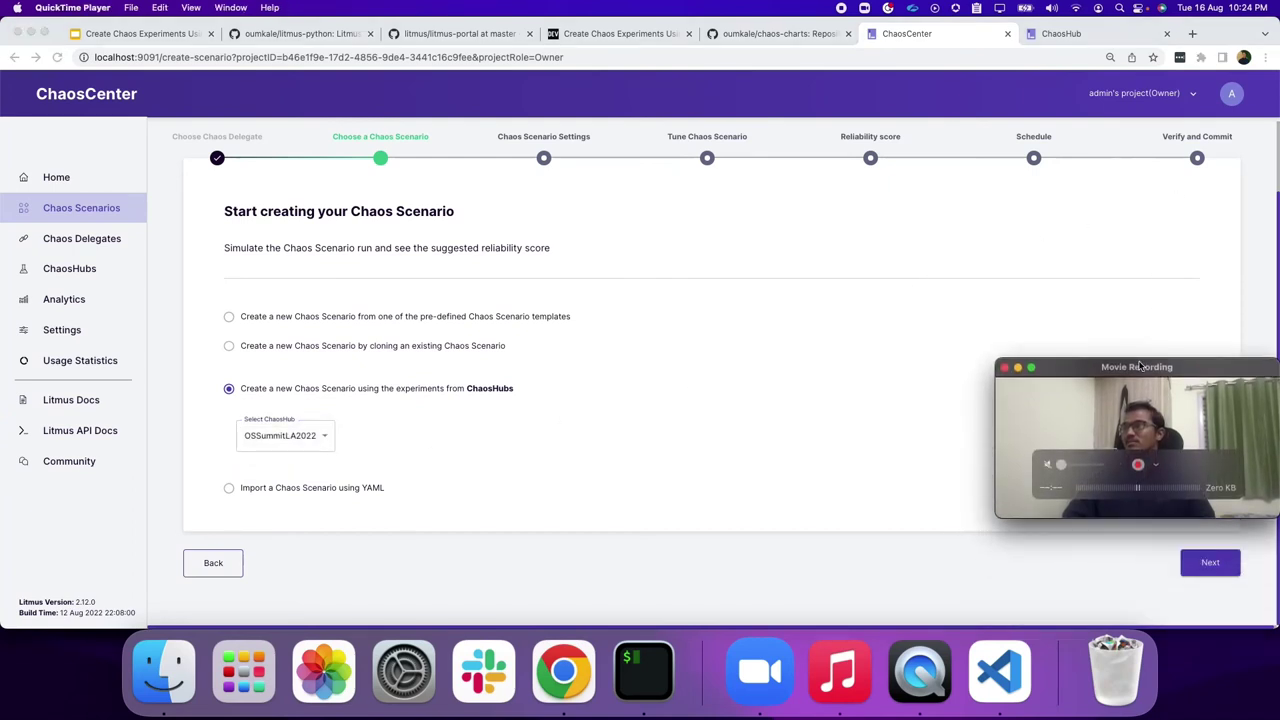
pyautogui.click(1220, 600)
pyautogui.click(1210, 563)
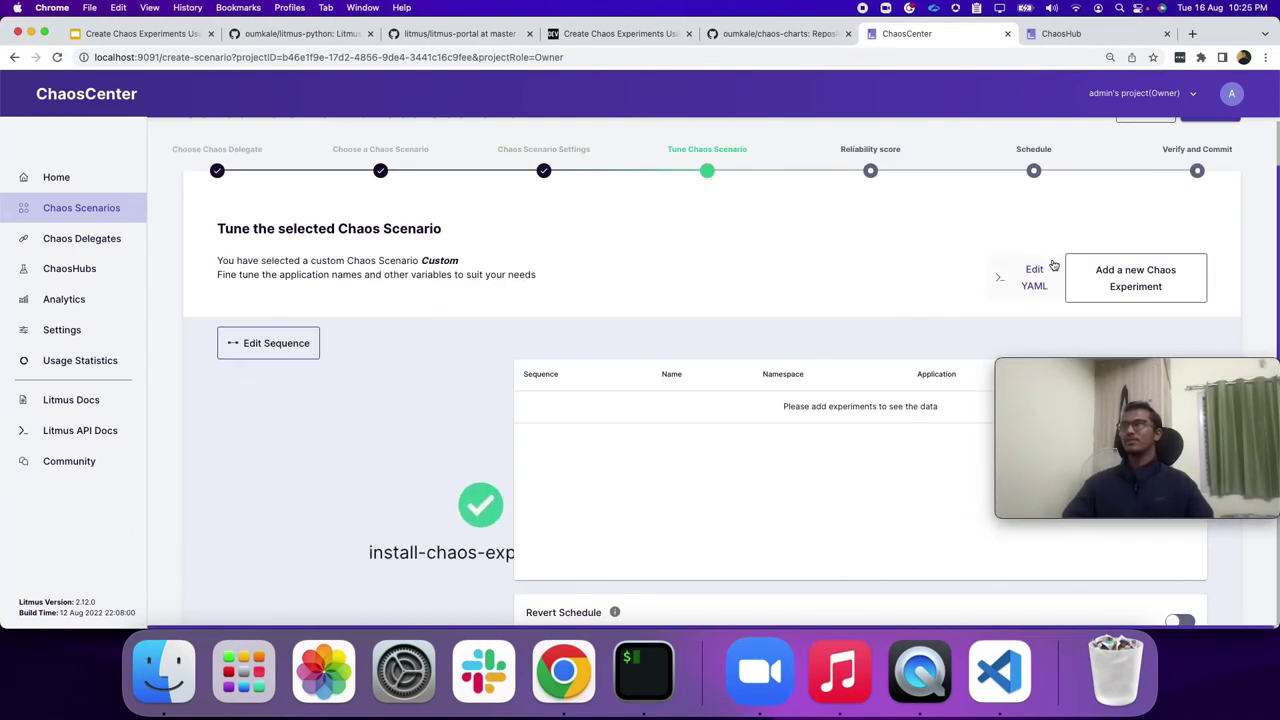
# - Find the sample-category/sample-exec-chaos experiment and add it to the chaos scenario
pyautogui.click(1110, 274)
pyautogui.click(366, 204)
pyautogui.write('sa')
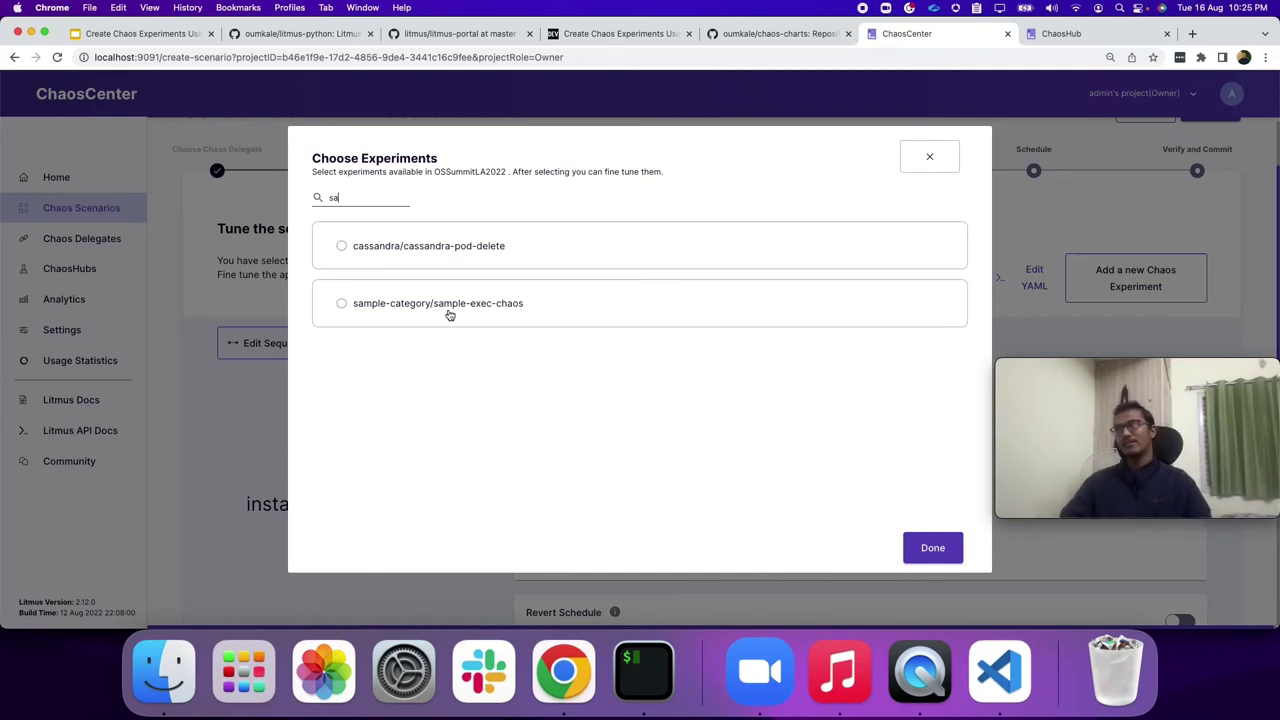
pyautogui.click(343, 303)
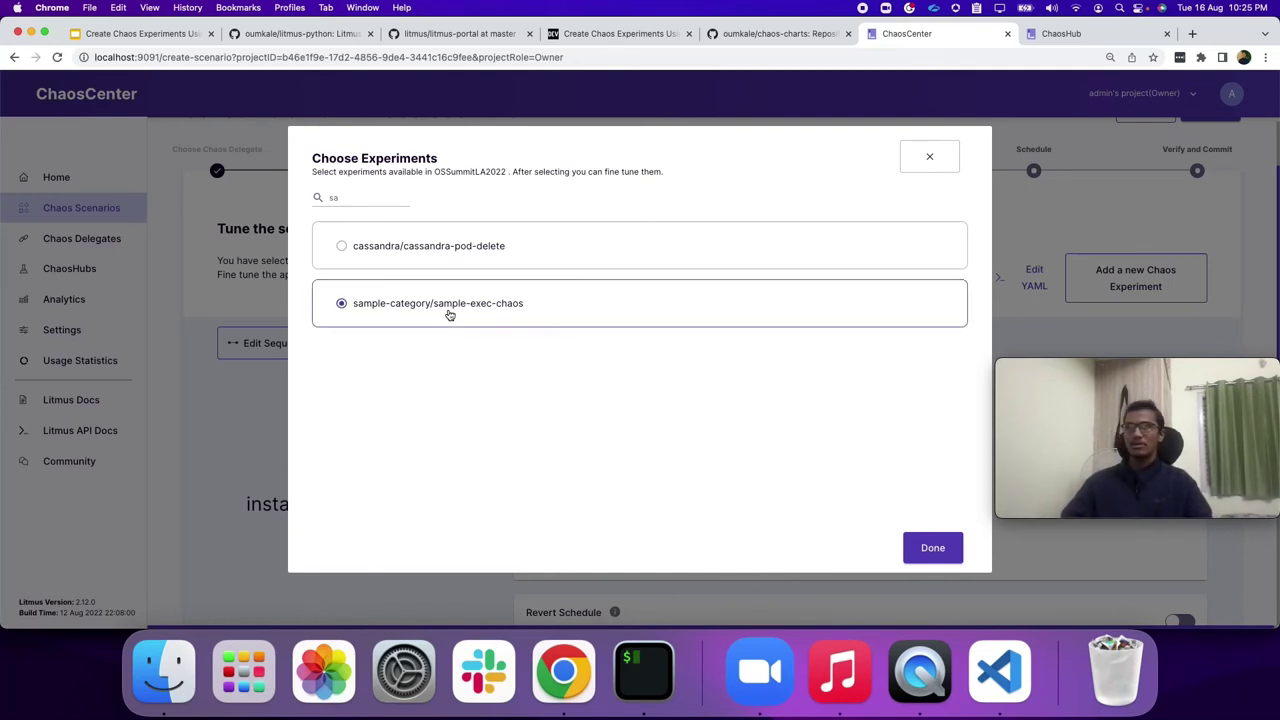
pyautogui.click(932, 547)
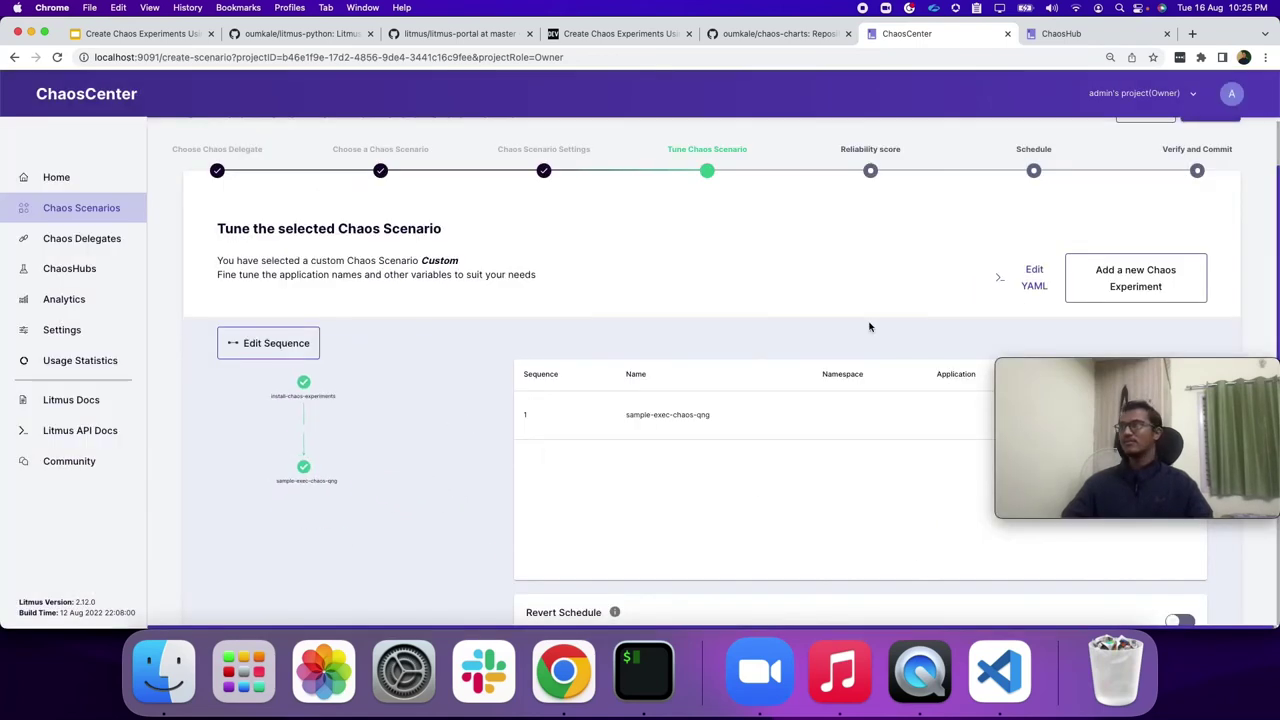
# - Examine the scenario's YAML manifest, especially the experiment's runner image and its python3 startup arguments
pyautogui.click(1035, 293)
pyautogui.scroll(-15, 566, 471)
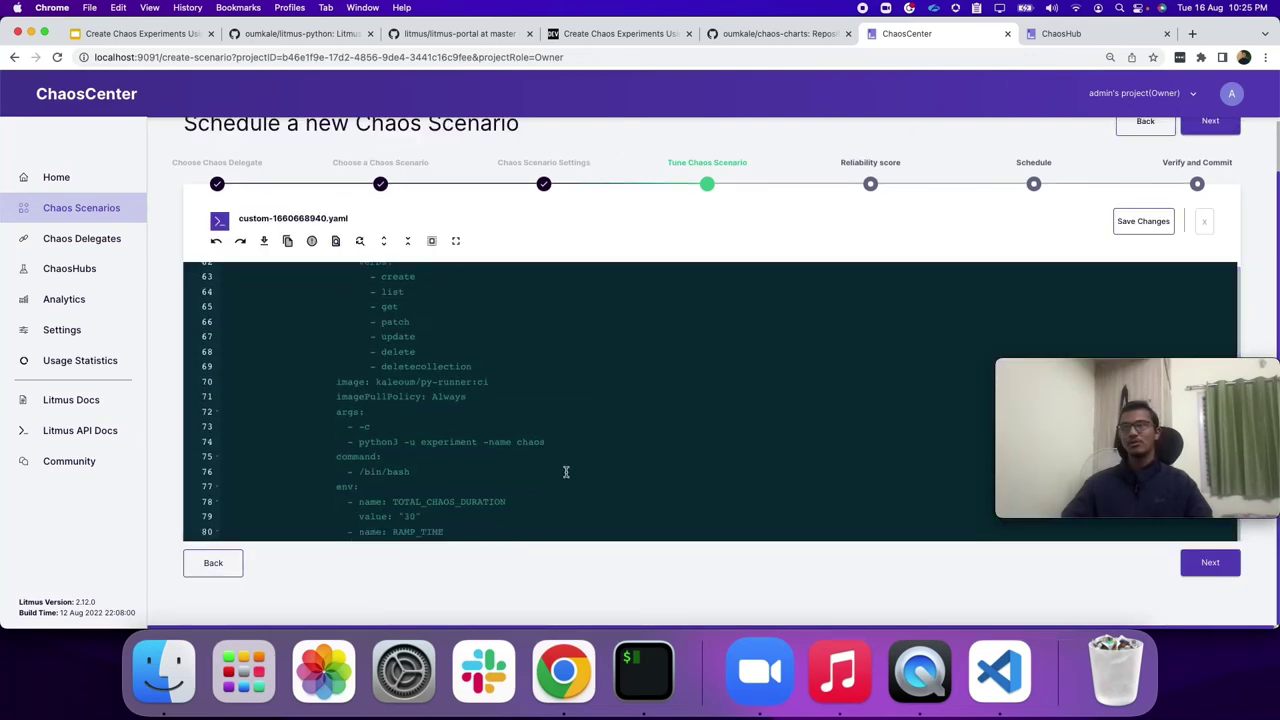
pyautogui.scroll(-10, 566, 471)
pyautogui.scroll(-10, 469, 475)
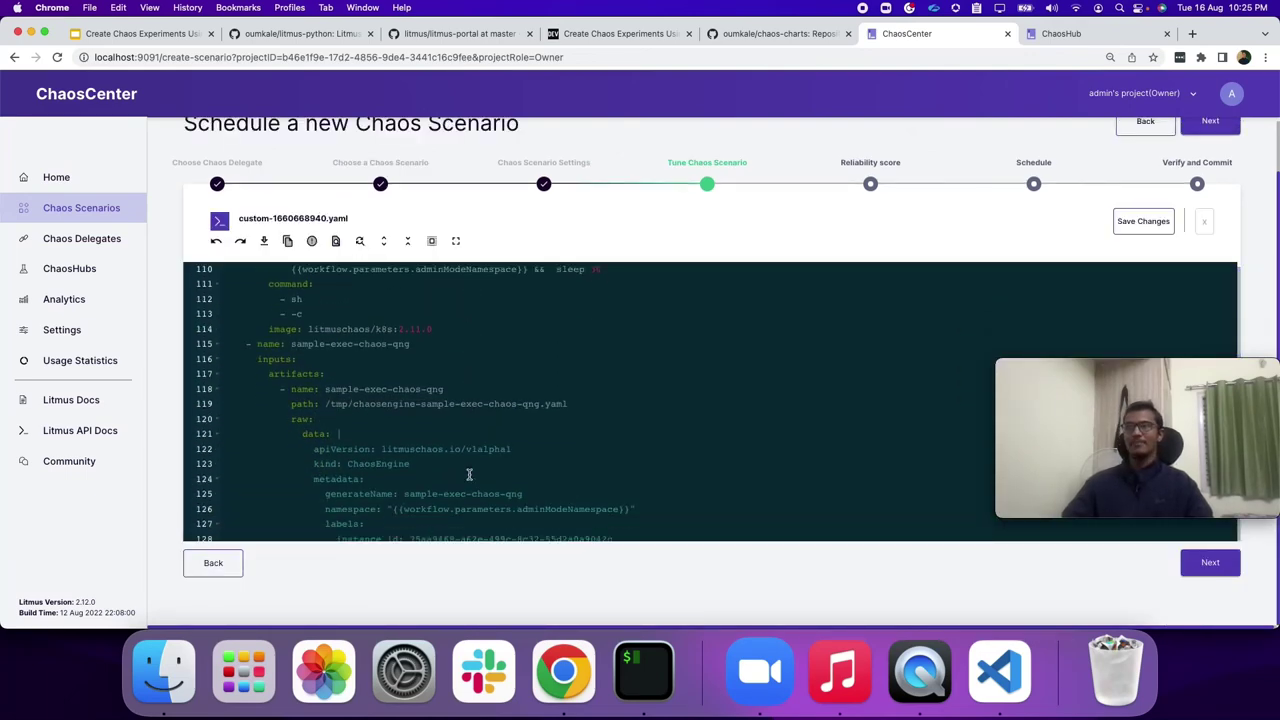
pyautogui.scroll(6, 469, 475)
pyautogui.scroll(13, 469, 475)
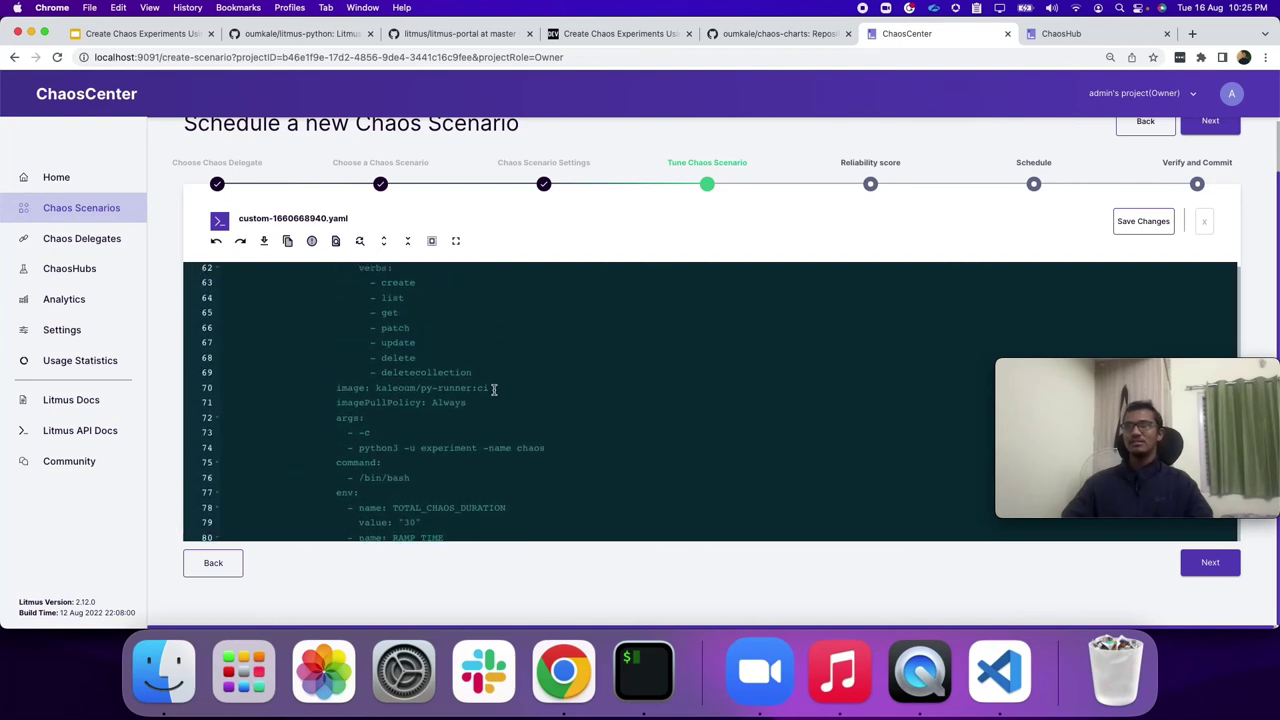
pyautogui.moveTo(493, 389); pyautogui.dragTo(377, 389)
pyautogui.moveTo(556, 449); pyautogui.dragTo(512, 449)
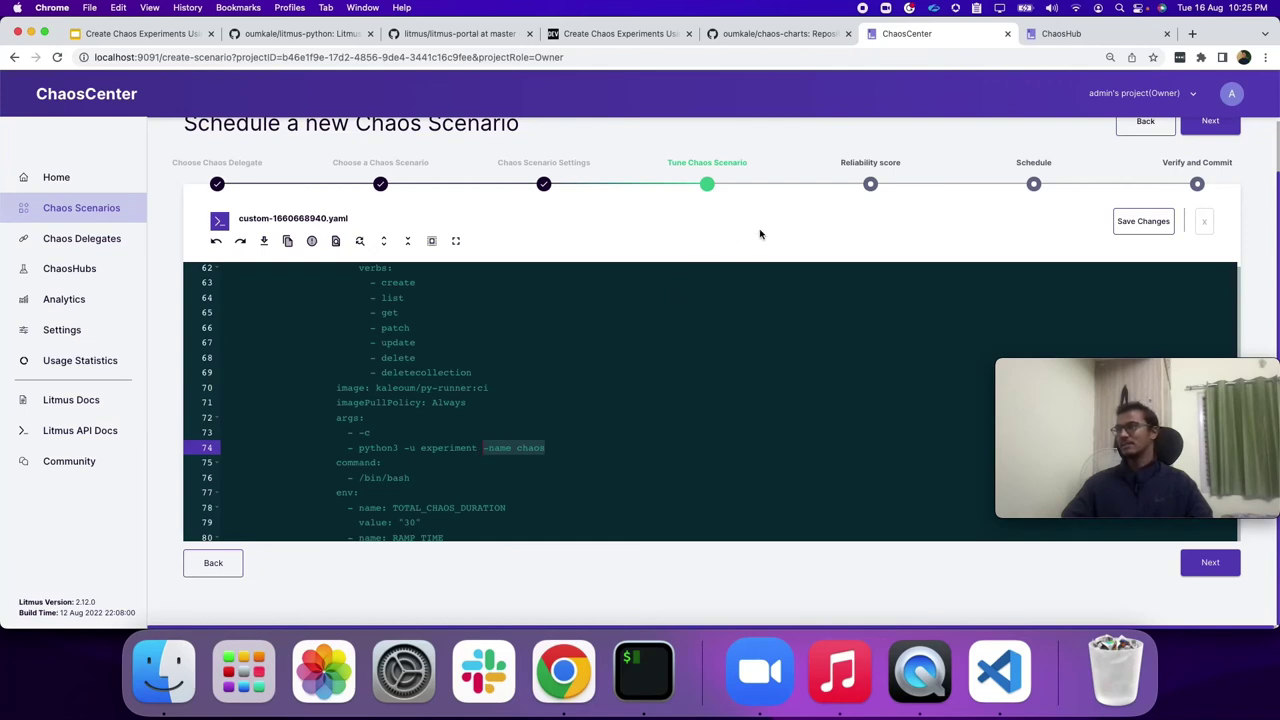
pyautogui.click(1130, 220)
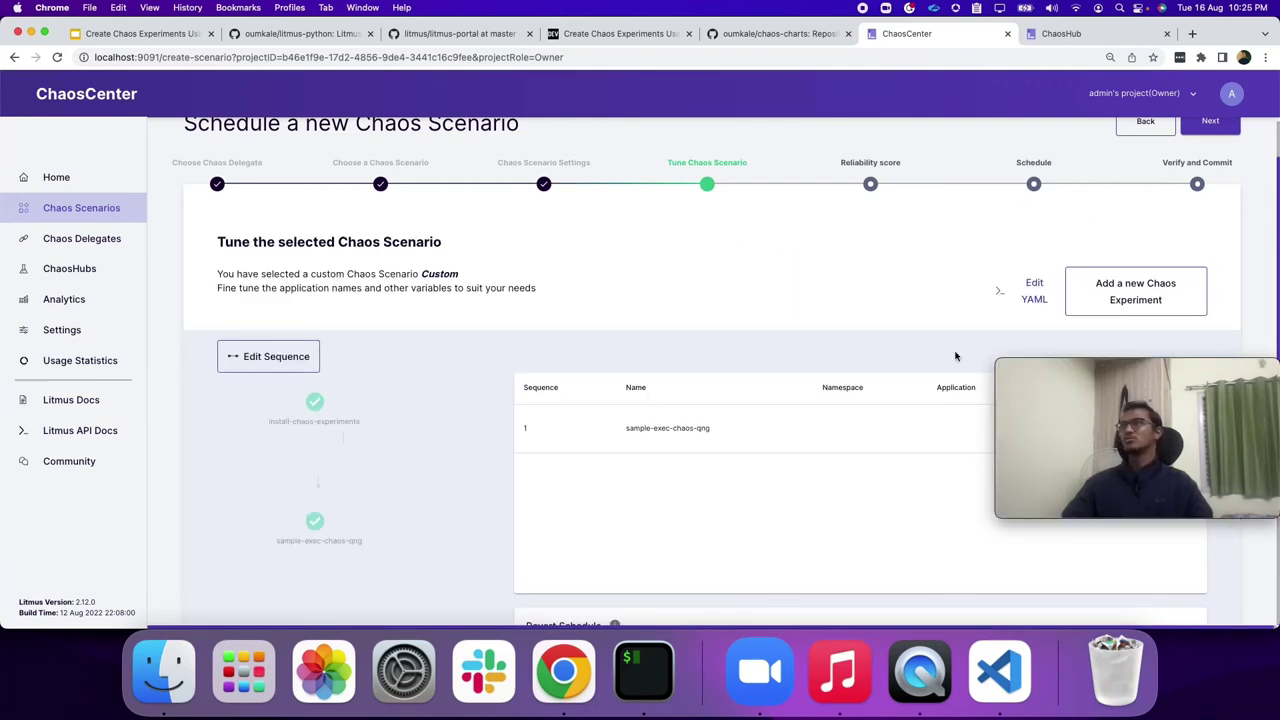
# - Open the sample-exec-chaos experiment for tuning and set its CHAOS_INTERVAL to 30
pyautogui.click(703, 441)
pyautogui.scroll(-2, 580, 450)
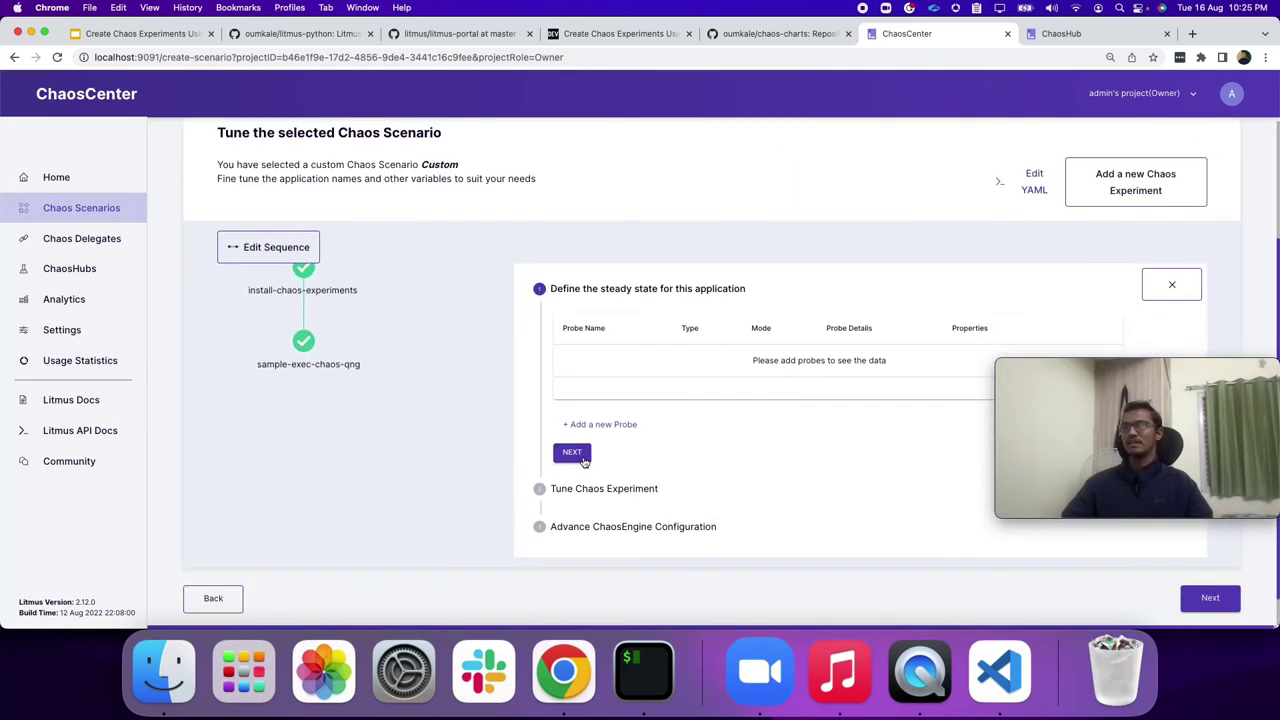
pyautogui.click(580, 457)
pyautogui.scroll(-5, 583, 461)
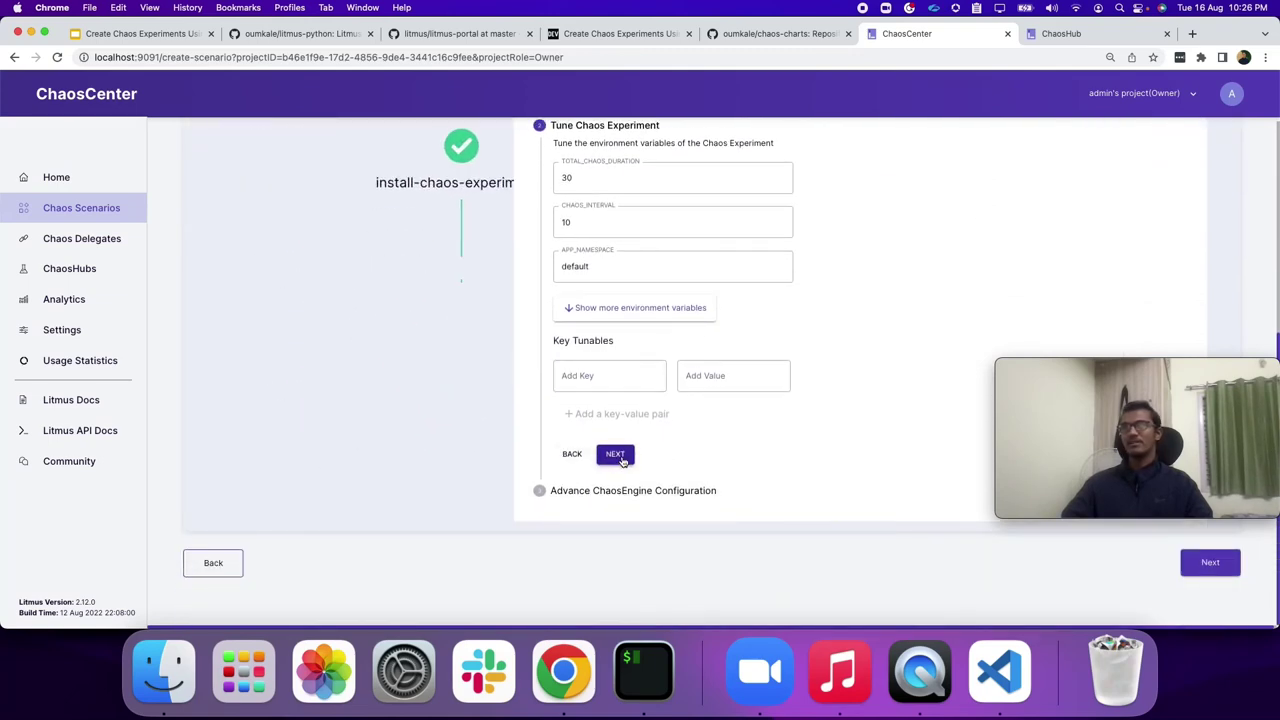
pyautogui.click(615, 454)
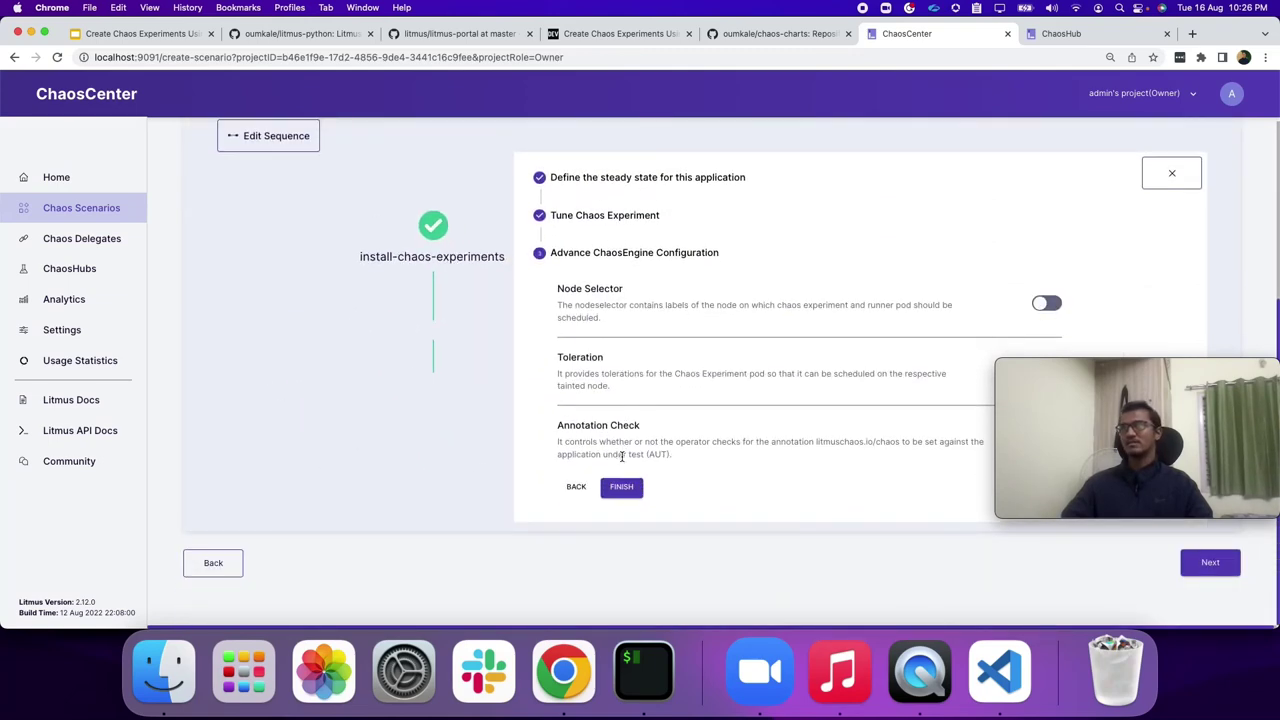
pyautogui.click(581, 487)
pyautogui.doubleClick(586, 316)
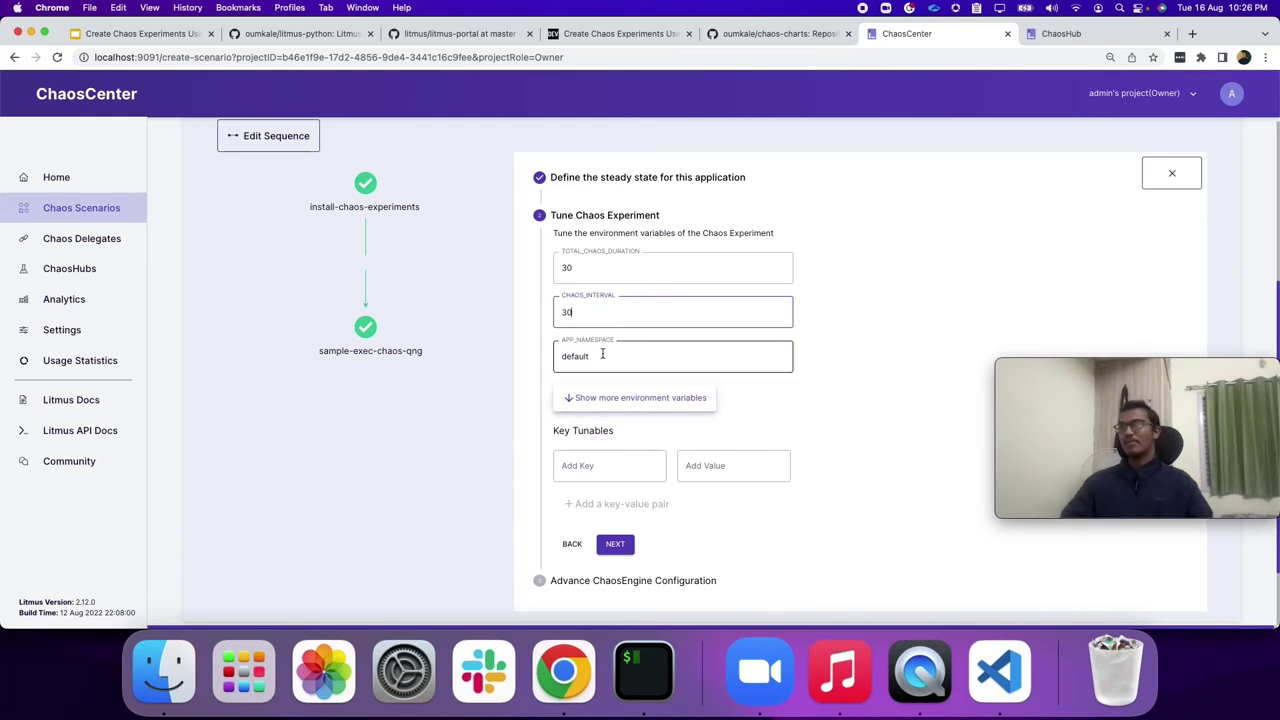
# - Review the experiment's additional environment variables and finish tuning with the default advanced ChaosEngine configuration
pyautogui.click(600, 400)
pyautogui.scroll(-2, 620, 395)
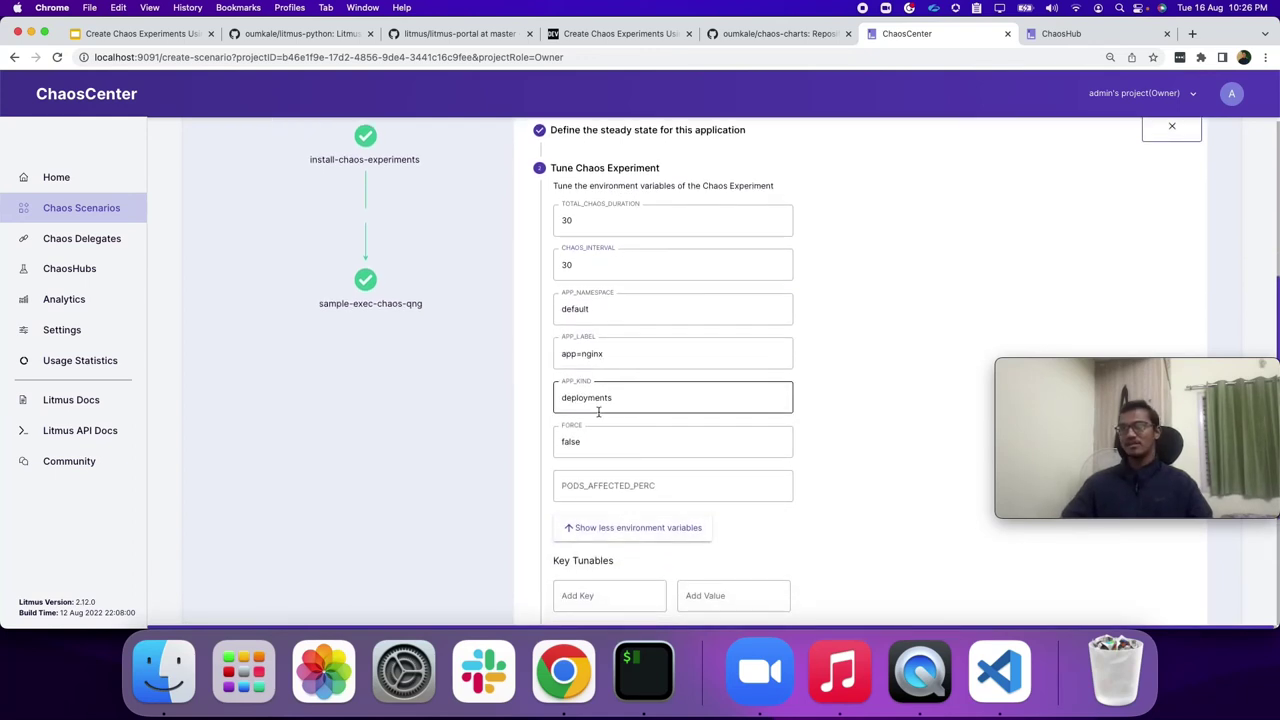
pyautogui.scroll(-5, 600, 450)
pyautogui.click(613, 545)
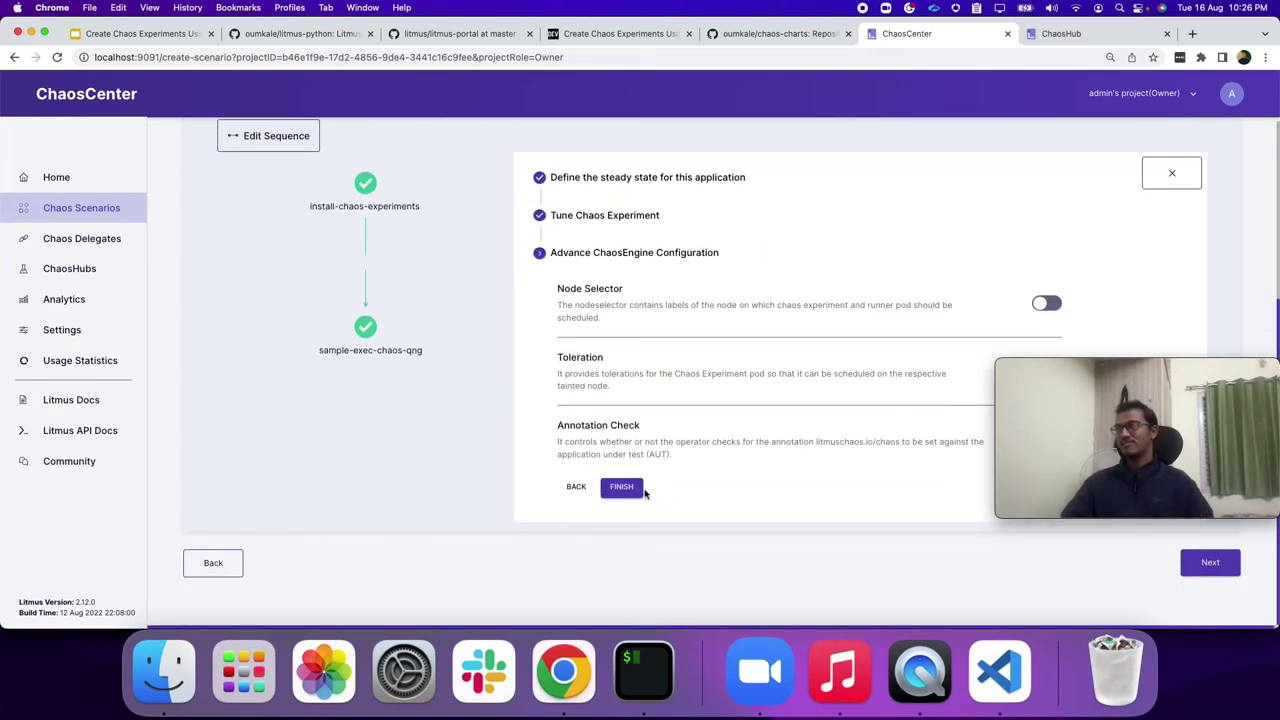
pyautogui.click(621, 487)
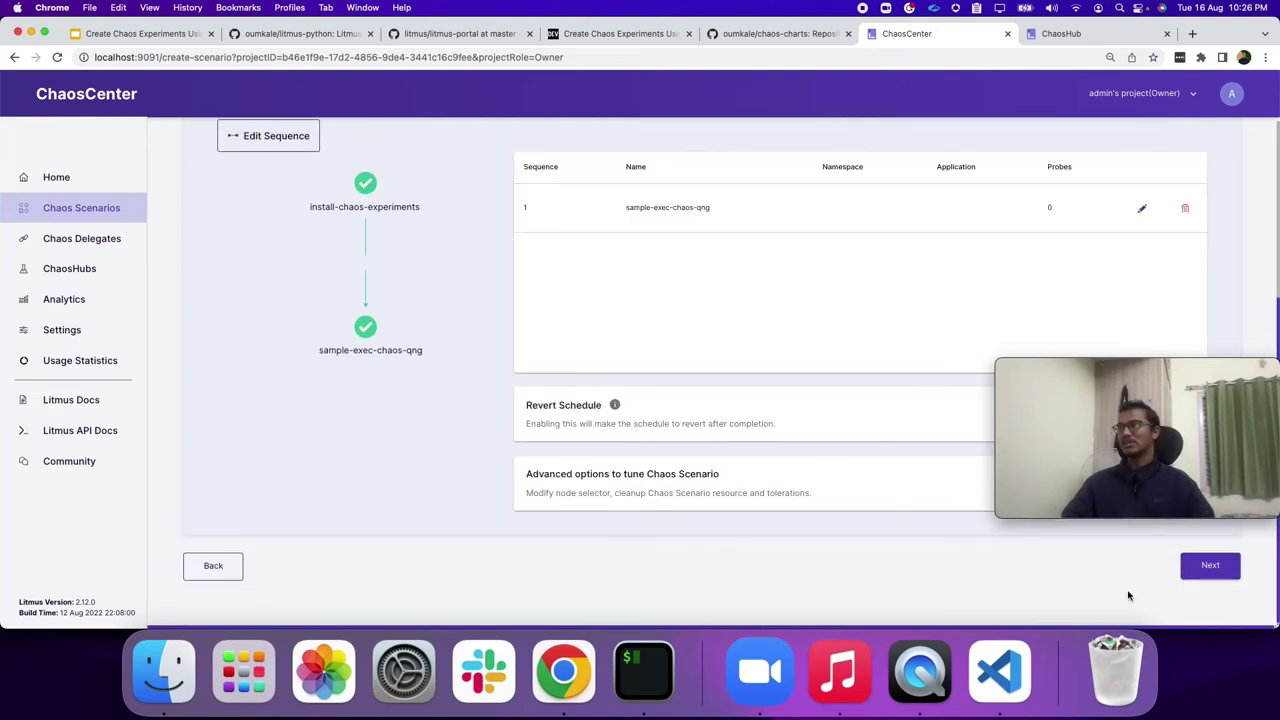
# - Create the chaos scenario with the default 10-point experiment weight and the Schedule now option
pyautogui.click(1215, 572)
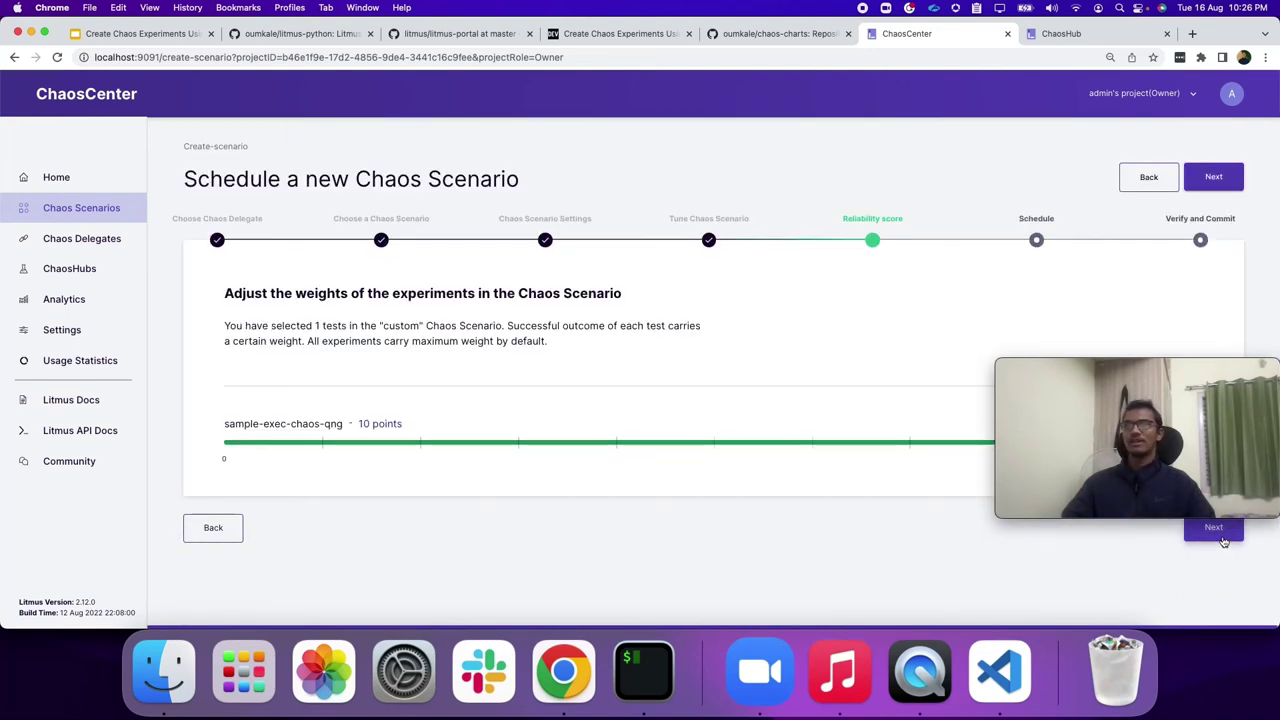
pyautogui.click(1220, 536)
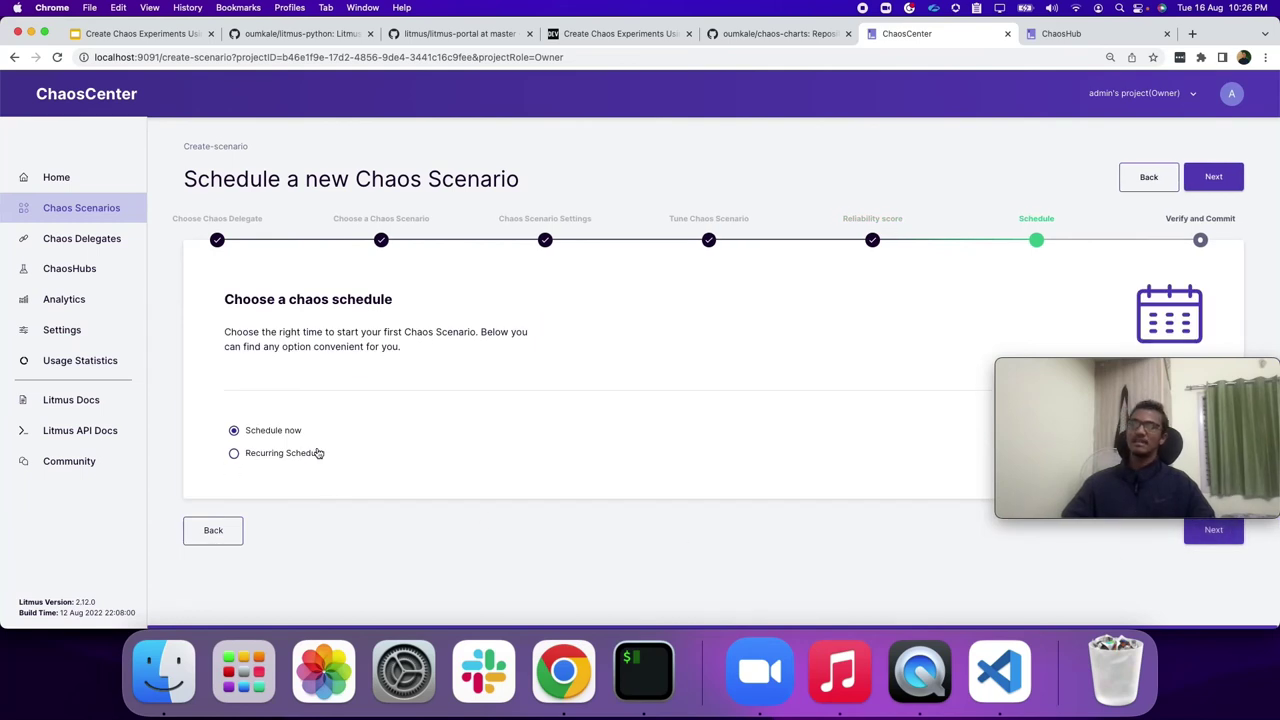
pyautogui.click(1213, 530)
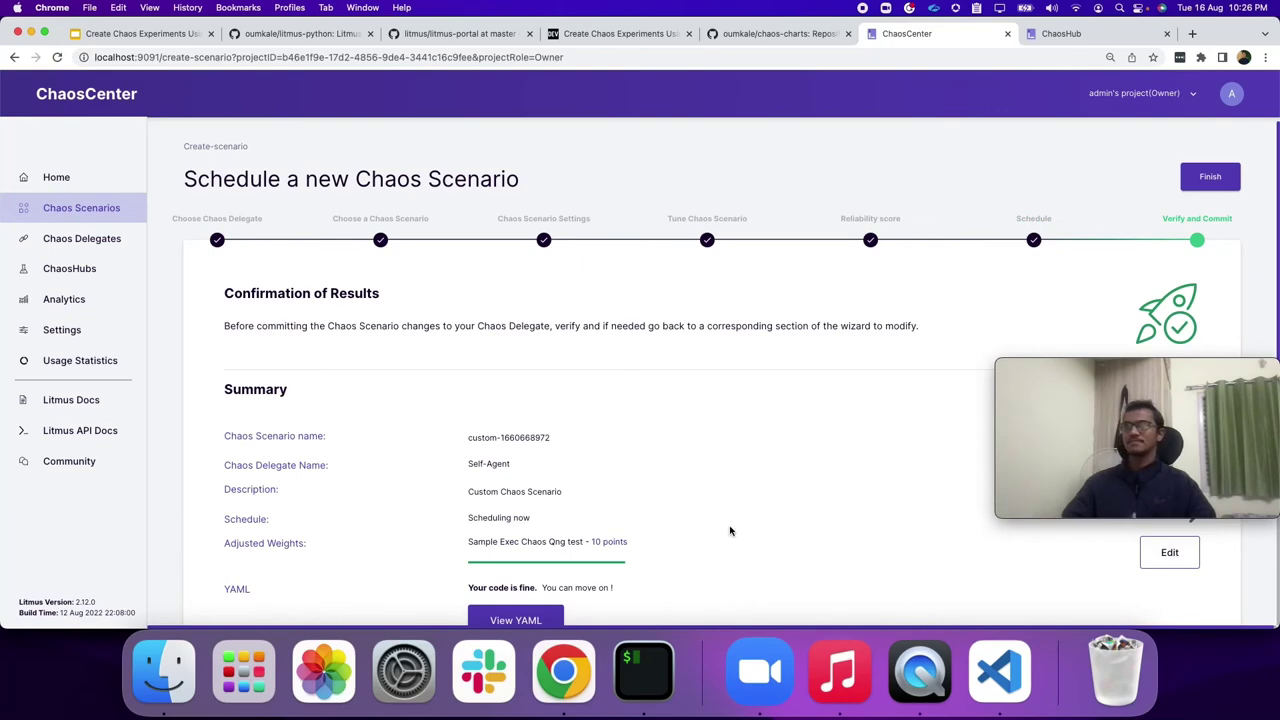
pyautogui.scroll(-3, 850, 400)
pyautogui.scroll(3, 977, 291)
pyautogui.click(1208, 176)
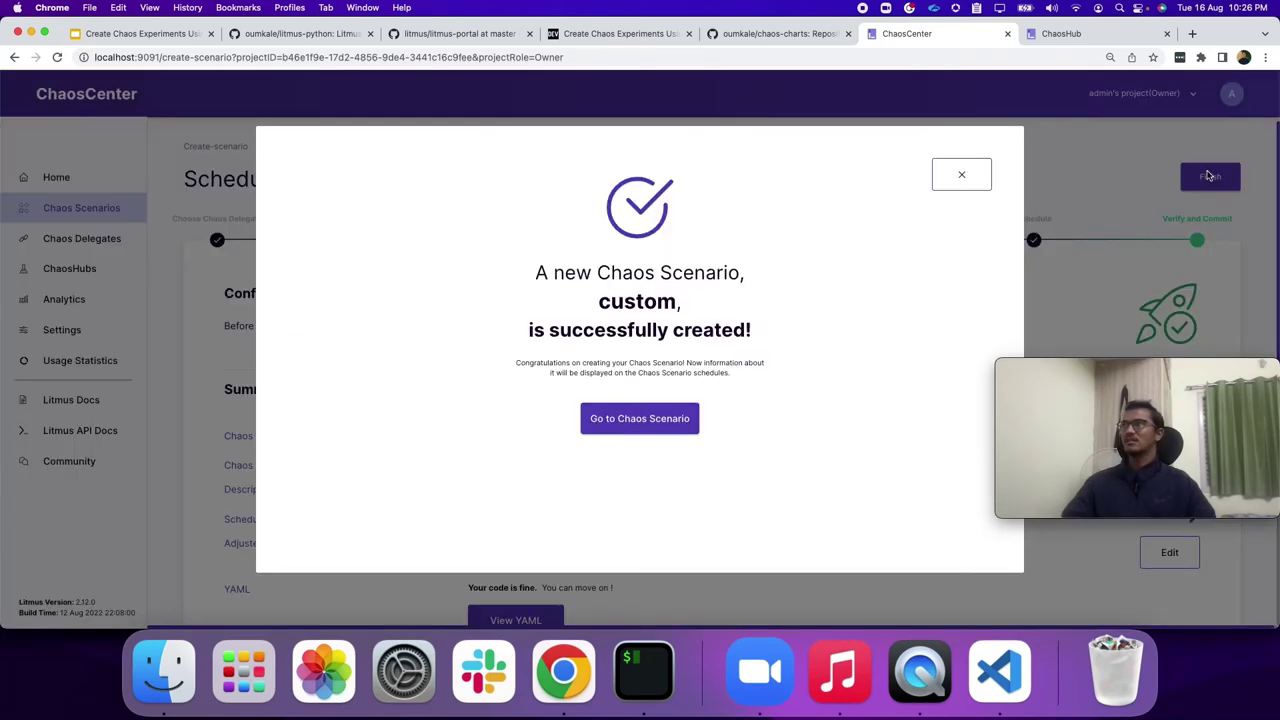
# - Go to the chaos scenario runs and open the newly created custom scenario's run in graph view
pyautogui.click(636, 422)
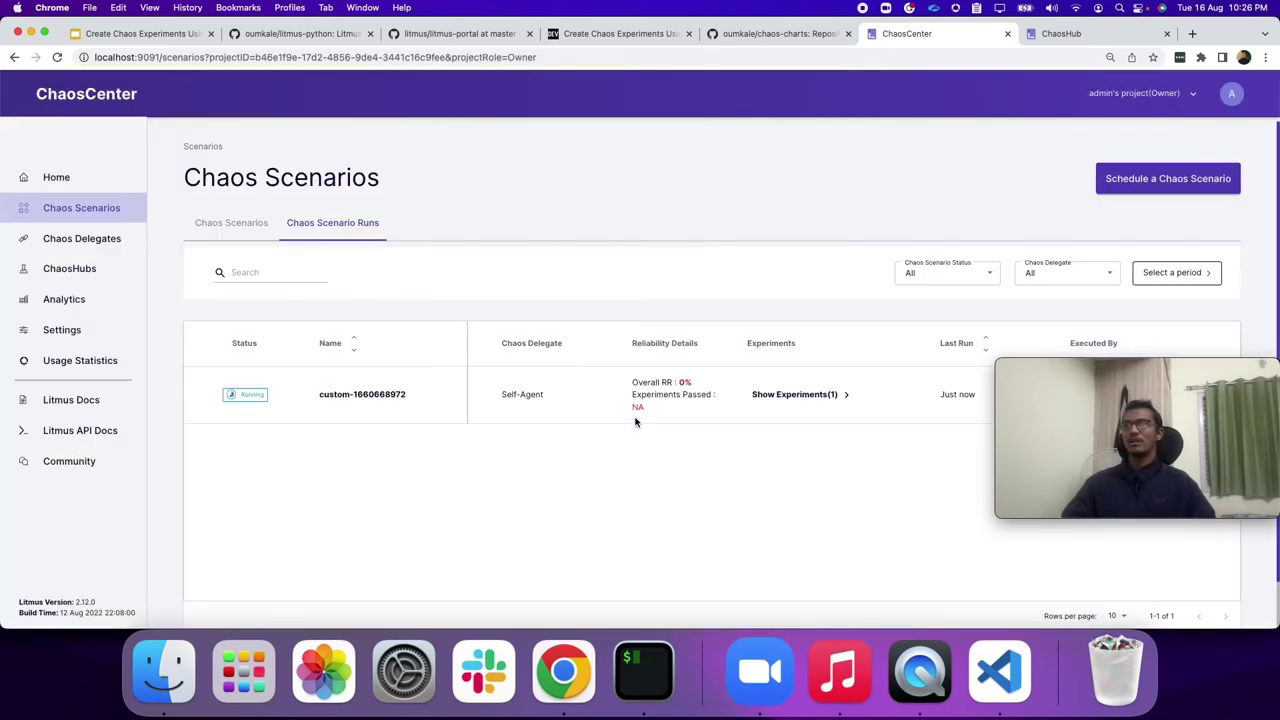
pyautogui.click(332, 398)
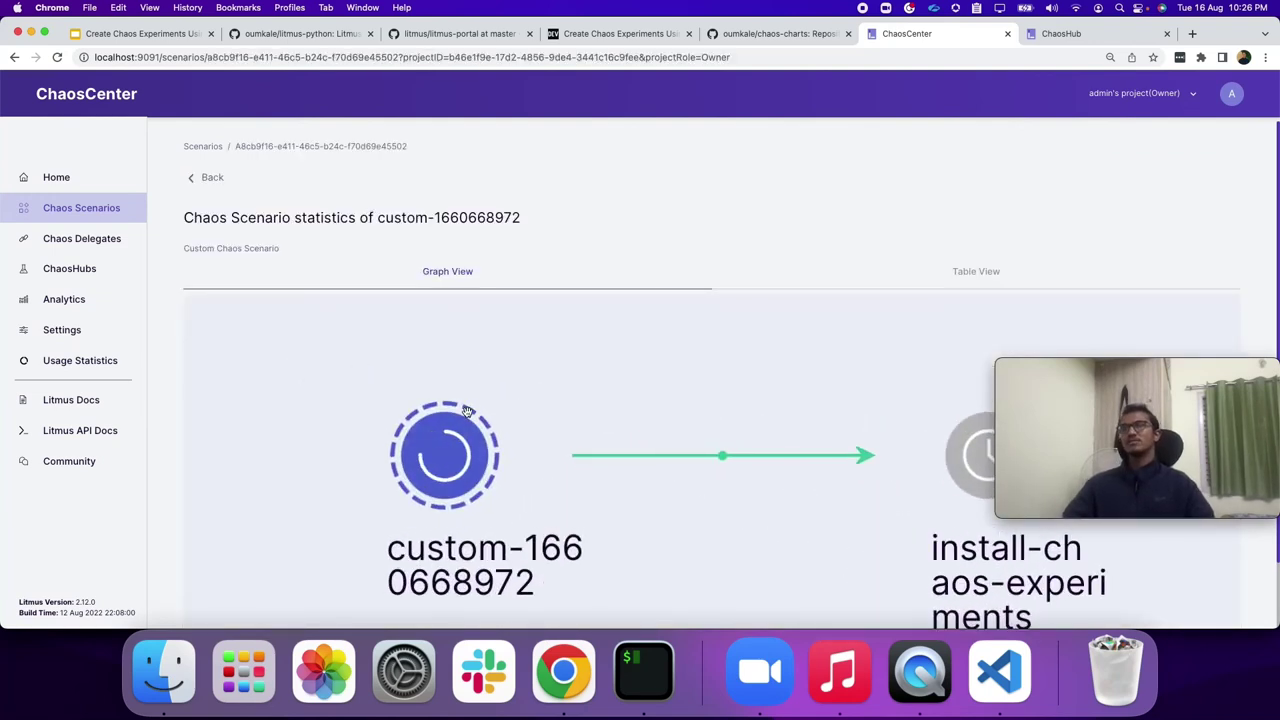
pyautogui.scroll(-2, 508, 425)
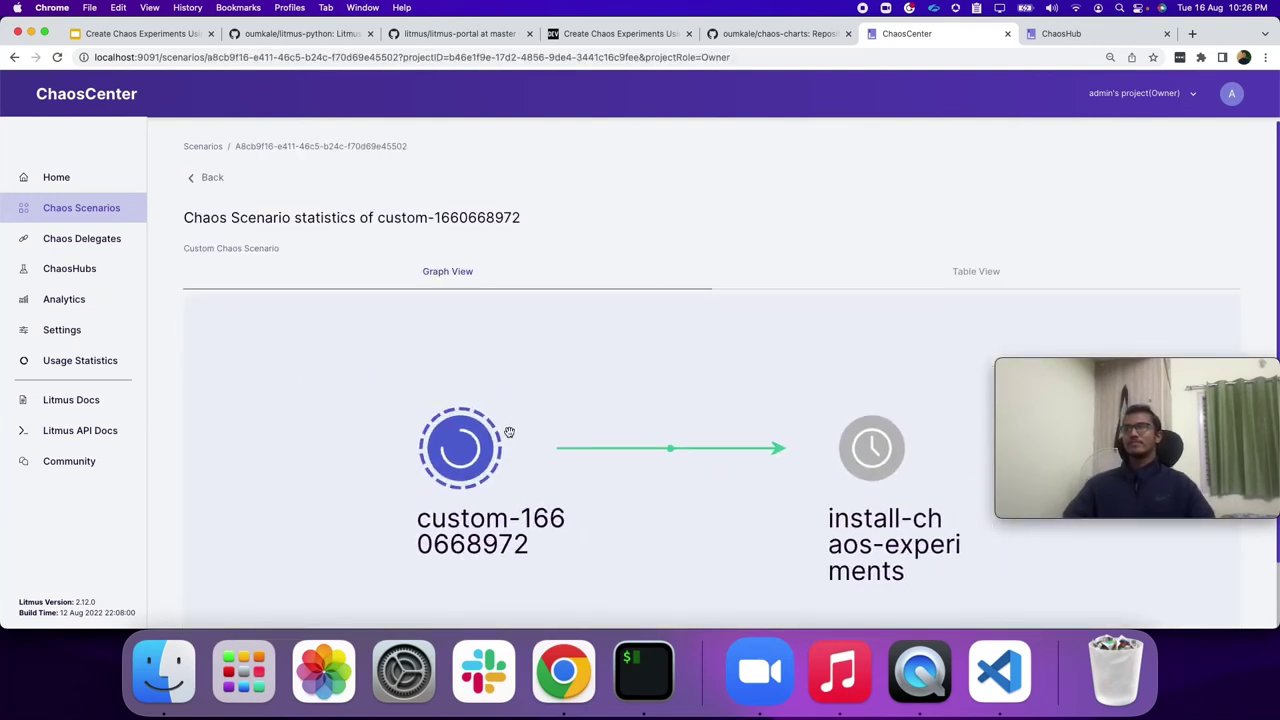
# - Switch to iTerm, widen the experiment pane and list the pods with kubectl get po -n litmus
pyautogui.click(665, 673)
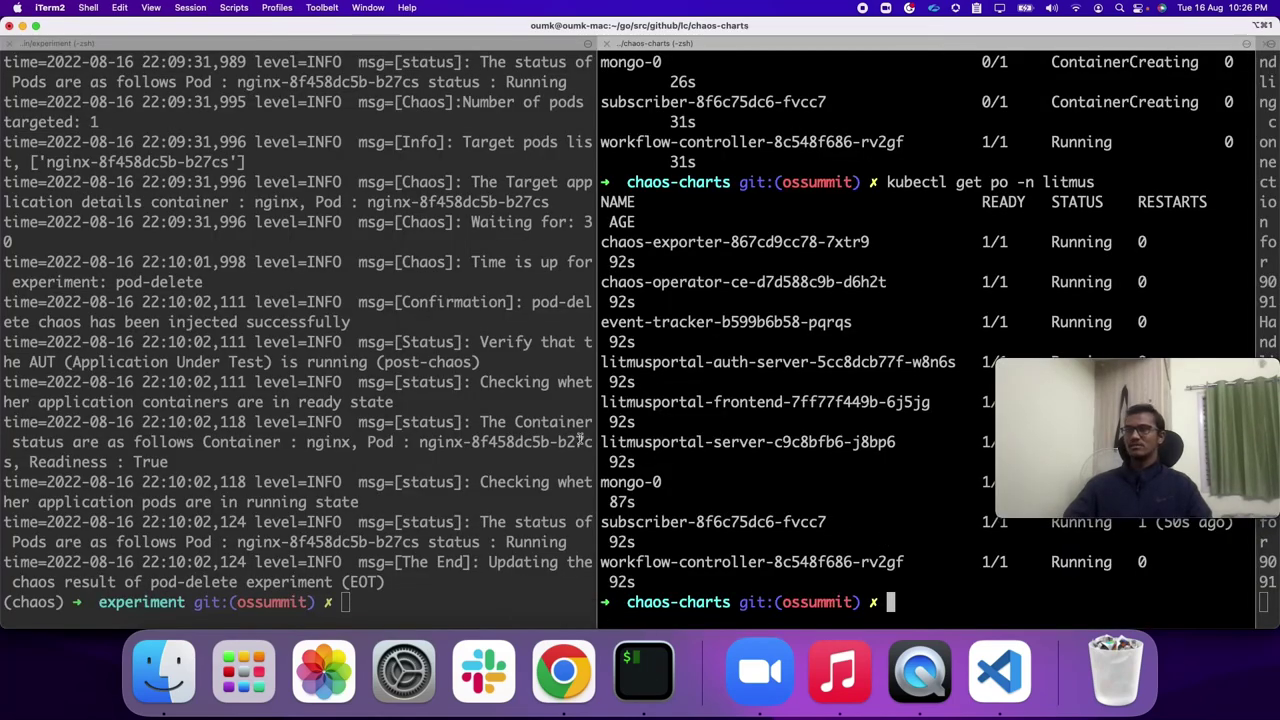
pyautogui.moveTo(597, 425); pyautogui.dragTo(1184, 425)
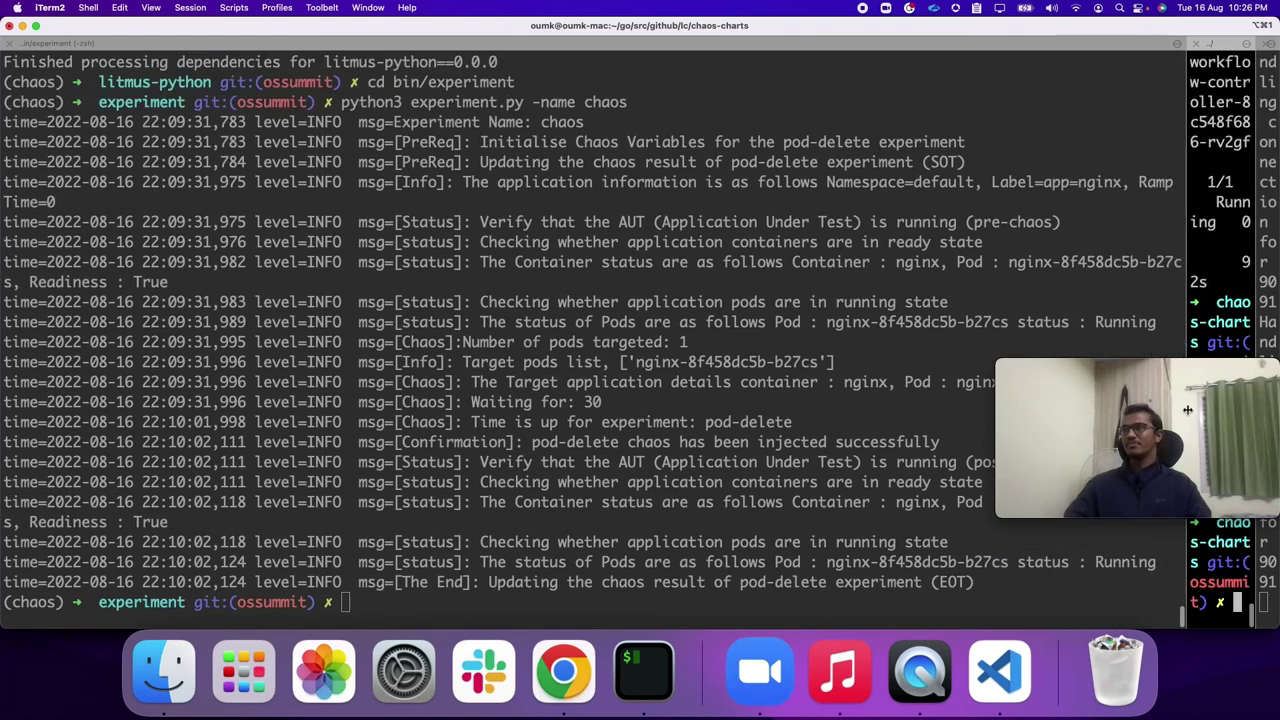
pyautogui.click(660, 448)
pyautogui.write('kubectl')
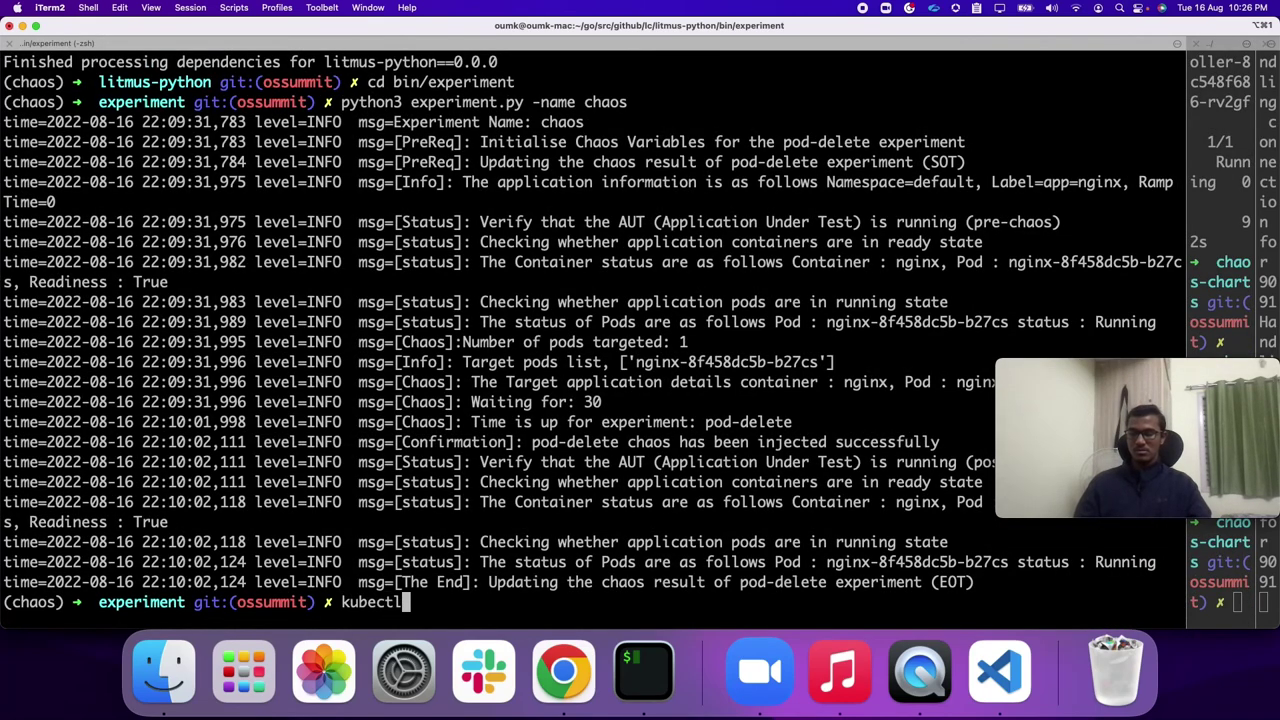
pyautogui.write(' get po -n')
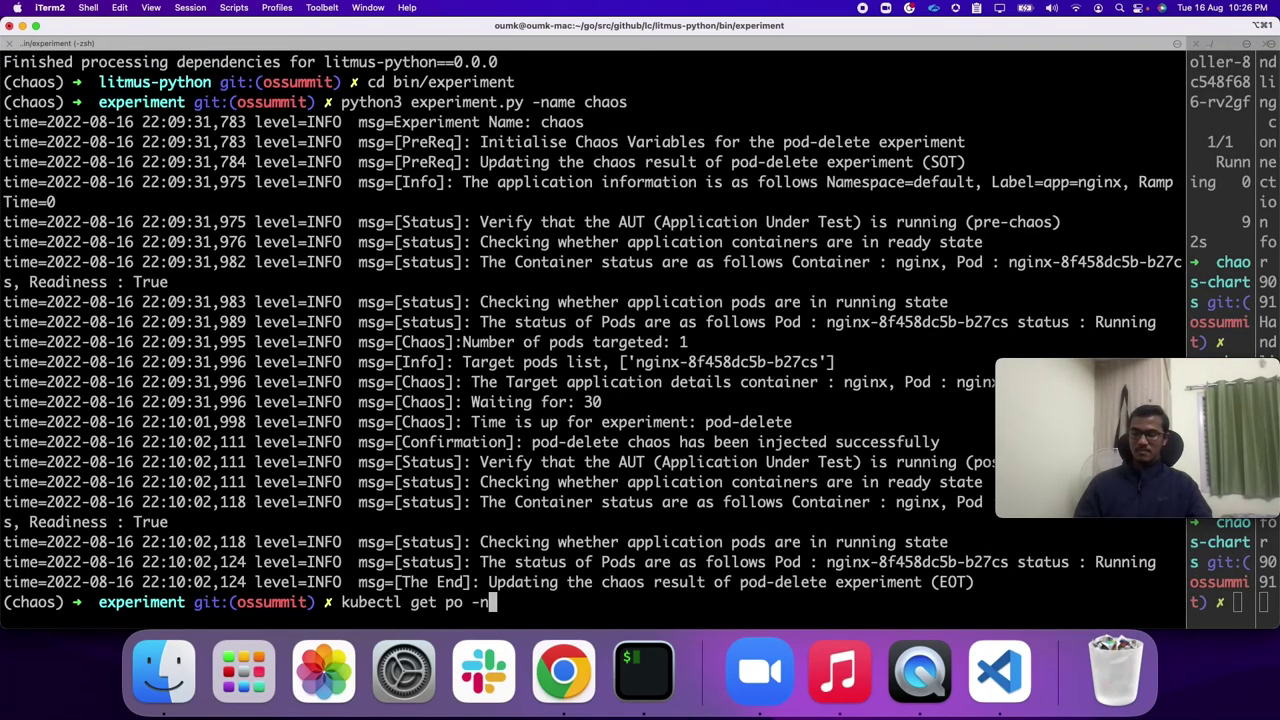
pyautogui.write(" litmus'")
pyautogui.press('Return')
pyautogui.hotkey('ctrl', 'c')
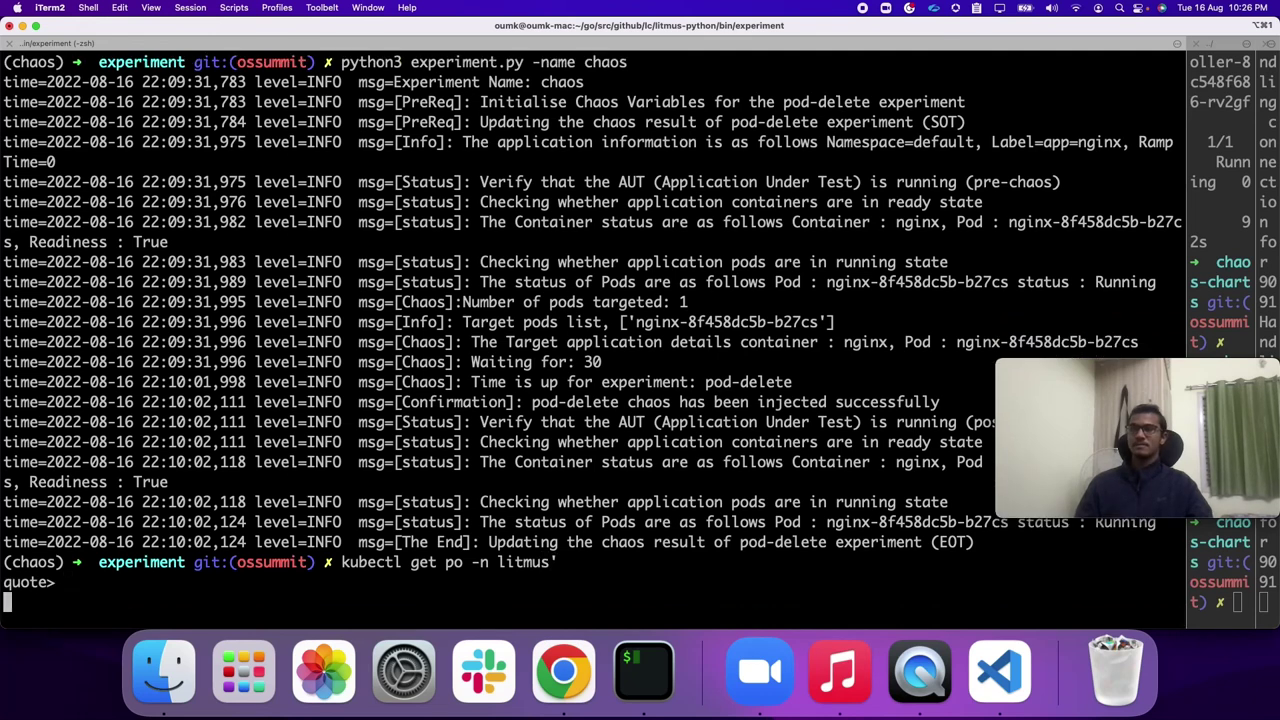
pyautogui.press('Up')
pyautogui.press('BackSpace')
pyautogui.press('Return')
# - Watch the litmus namespace pods continuously with watch kubectl get po -n litmus and locate the custom scenario's pod
pyautogui.press('Up')
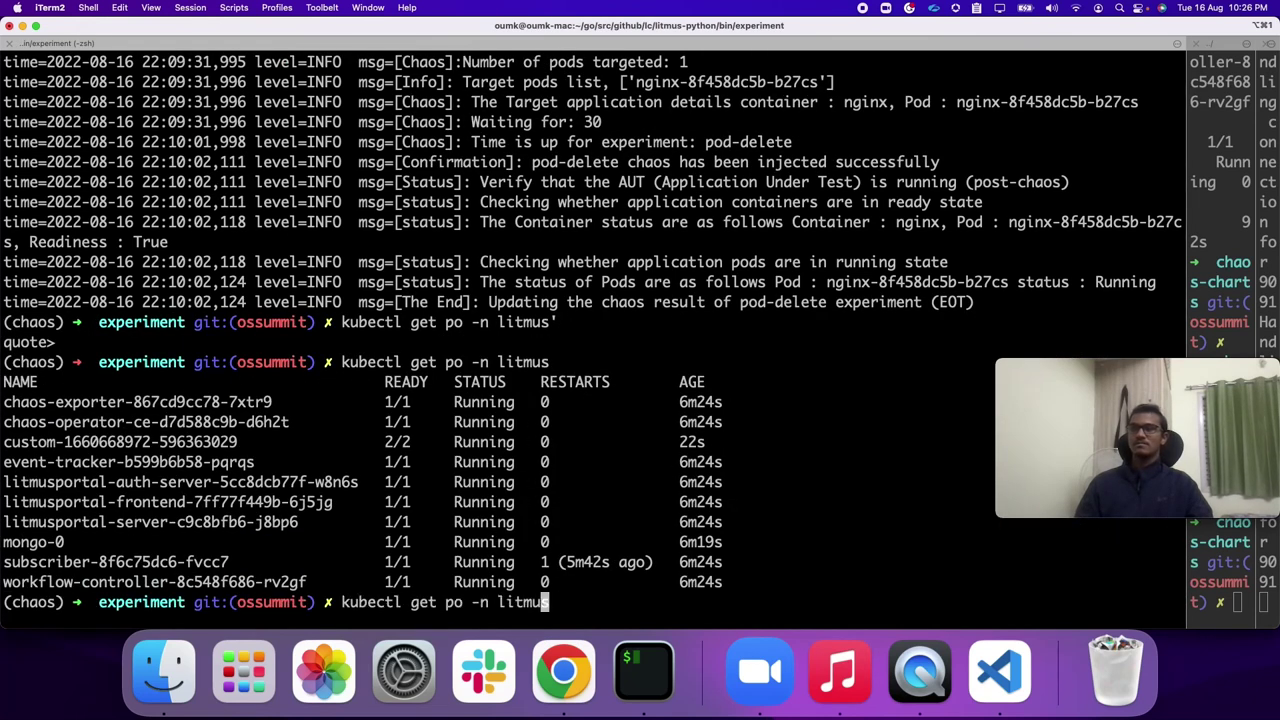
pyautogui.press('Left')
pyautogui.press('Left')
pyautogui.press('Left')
pyautogui.press('Left')
pyautogui.press('Left')
pyautogui.press('Left')
pyautogui.press('Left')
pyautogui.press('Left')
pyautogui.press('Left')
pyautogui.press('Left')
pyautogui.press('Left')
pyautogui.press('Left')
pyautogui.press('Left')
pyautogui.press('Left')
pyautogui.press('Left')
pyautogui.press('Left')
pyautogui.press('Left')
pyautogui.press('Left')
pyautogui.press('Left')
pyautogui.press('Left')
pyautogui.press('Left')
pyautogui.press('Left')
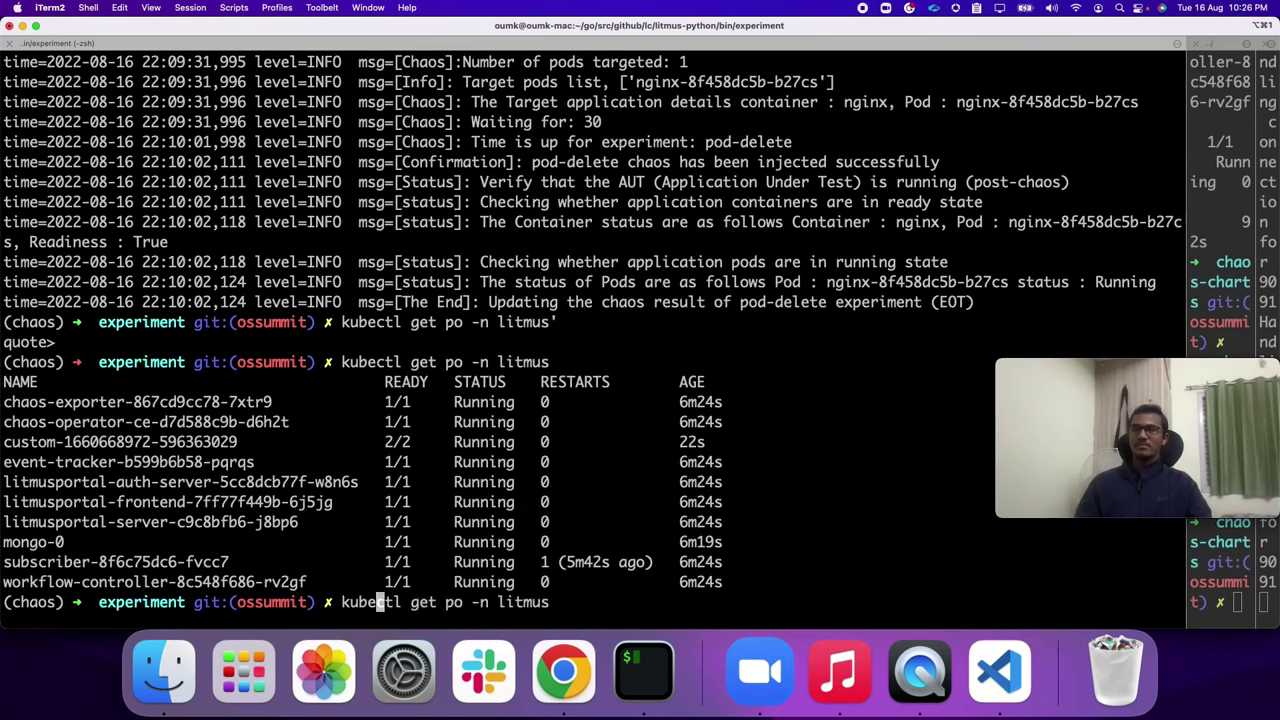
pyautogui.write('watch')
pyautogui.press('Return')
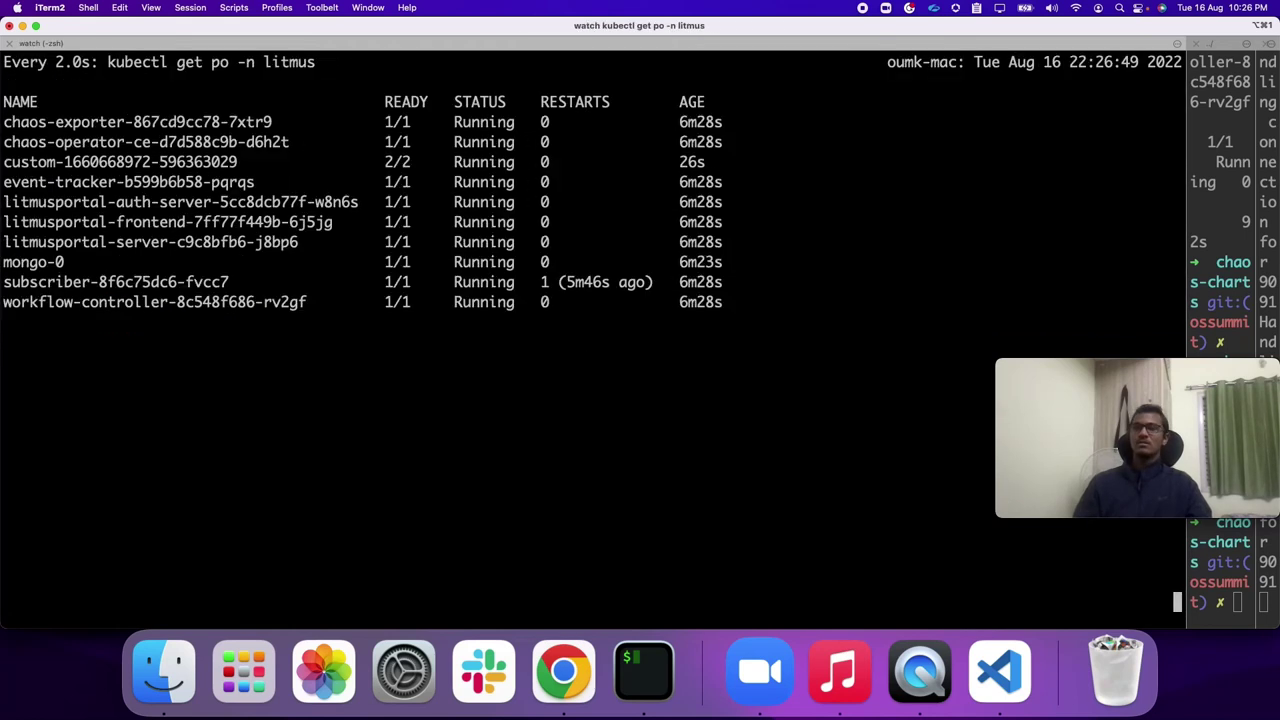
pyautogui.tripleClick(145, 161)
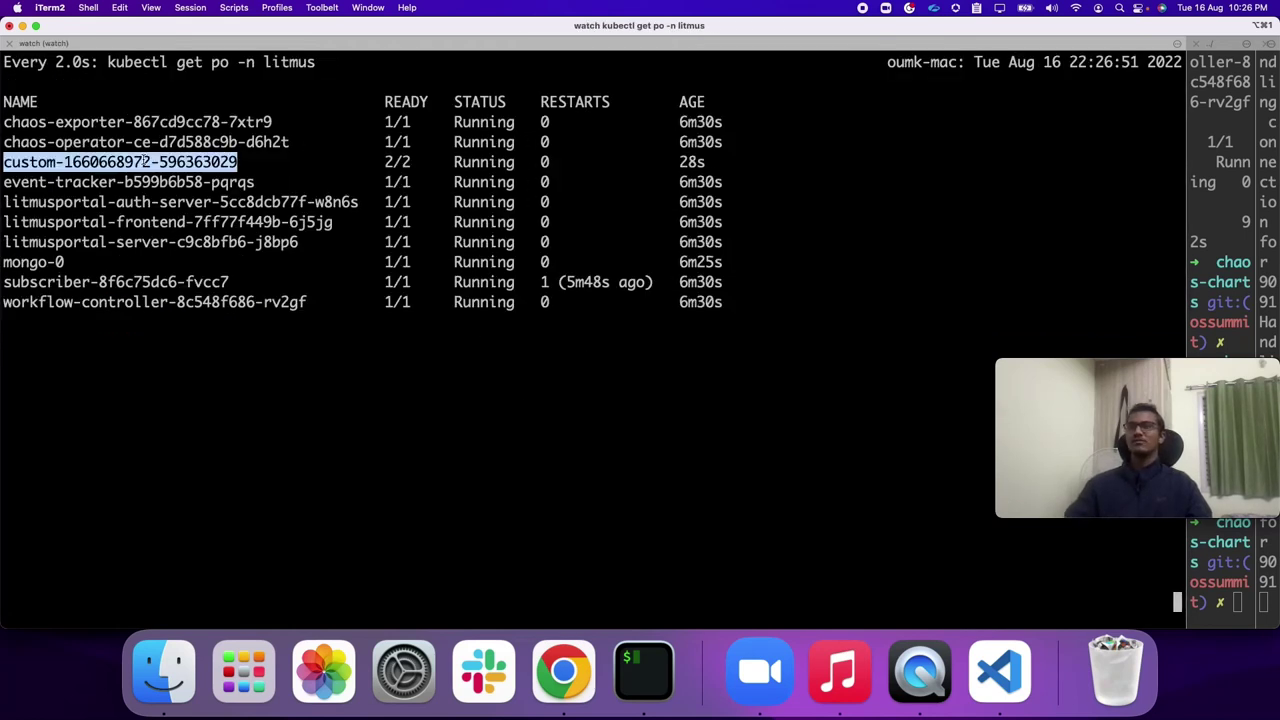
# - Switch back to ChaosCenter in Chrome and examine the logs of the install-chaos-experiments node in the scenario graph
pyautogui.click(565, 665)
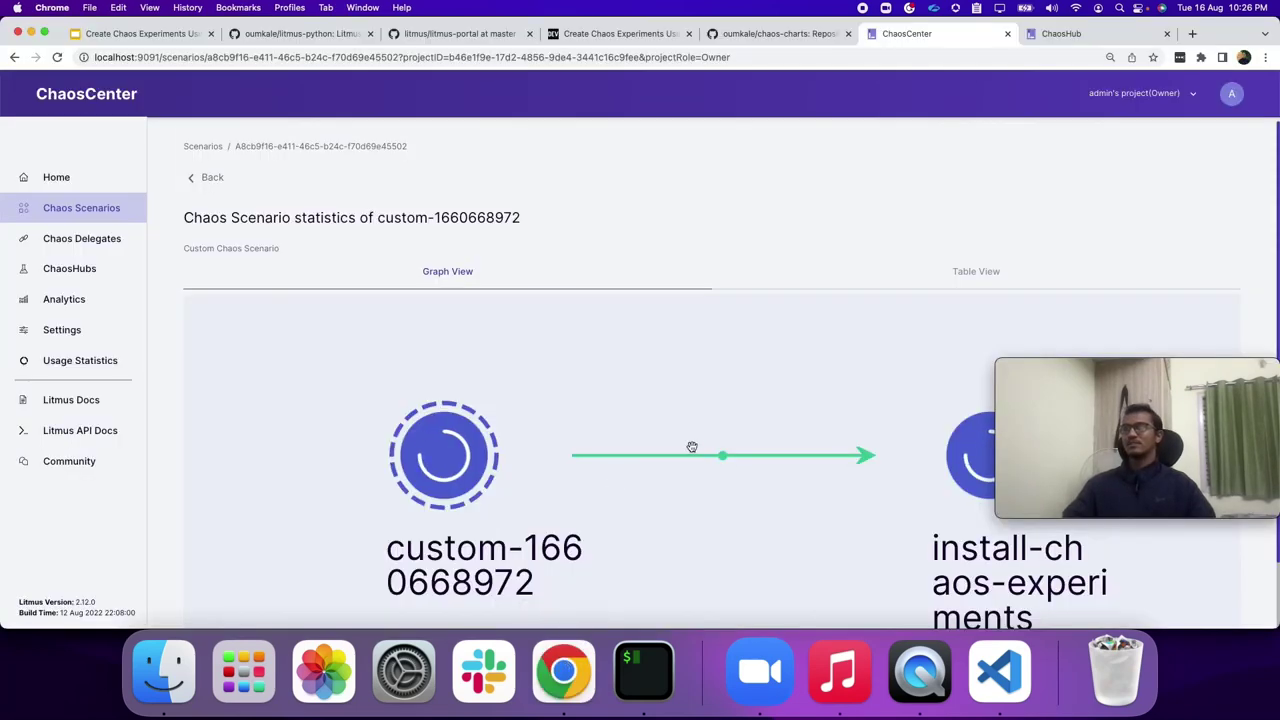
pyautogui.scroll(-3, 699, 362)
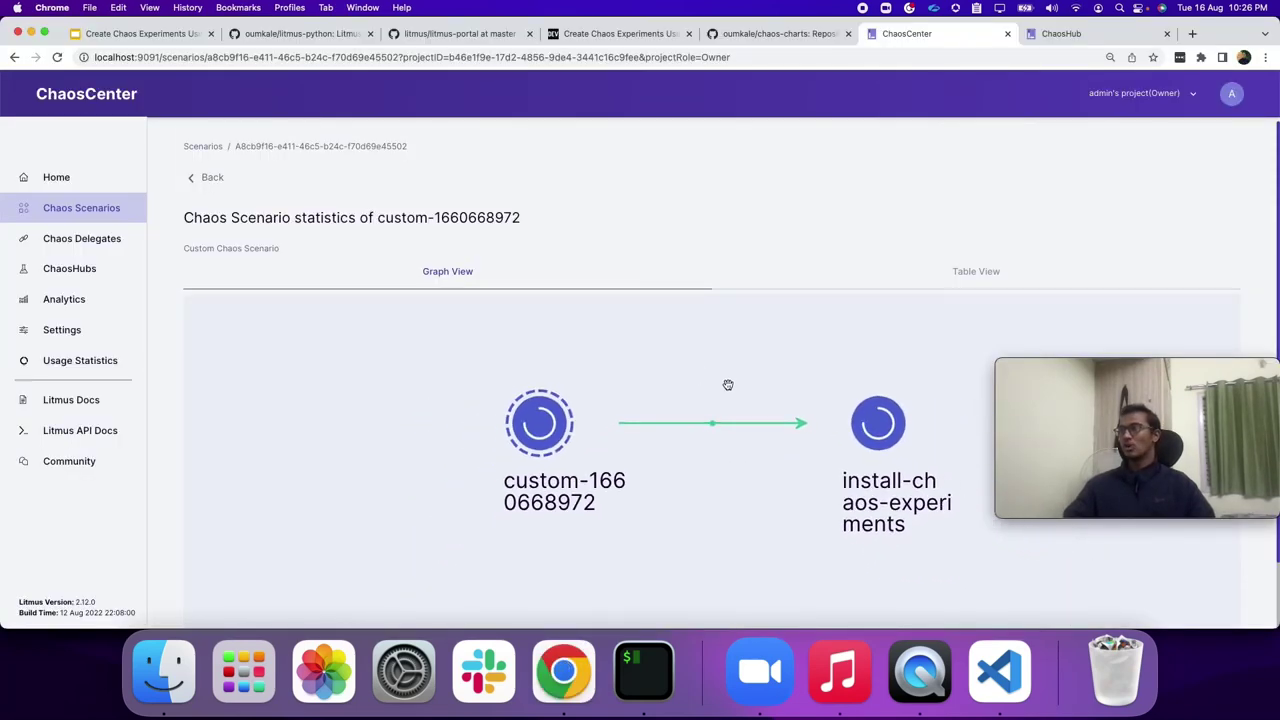
pyautogui.moveTo(872, 442); pyautogui.dragTo(691, 443)
pyautogui.click(691, 443)
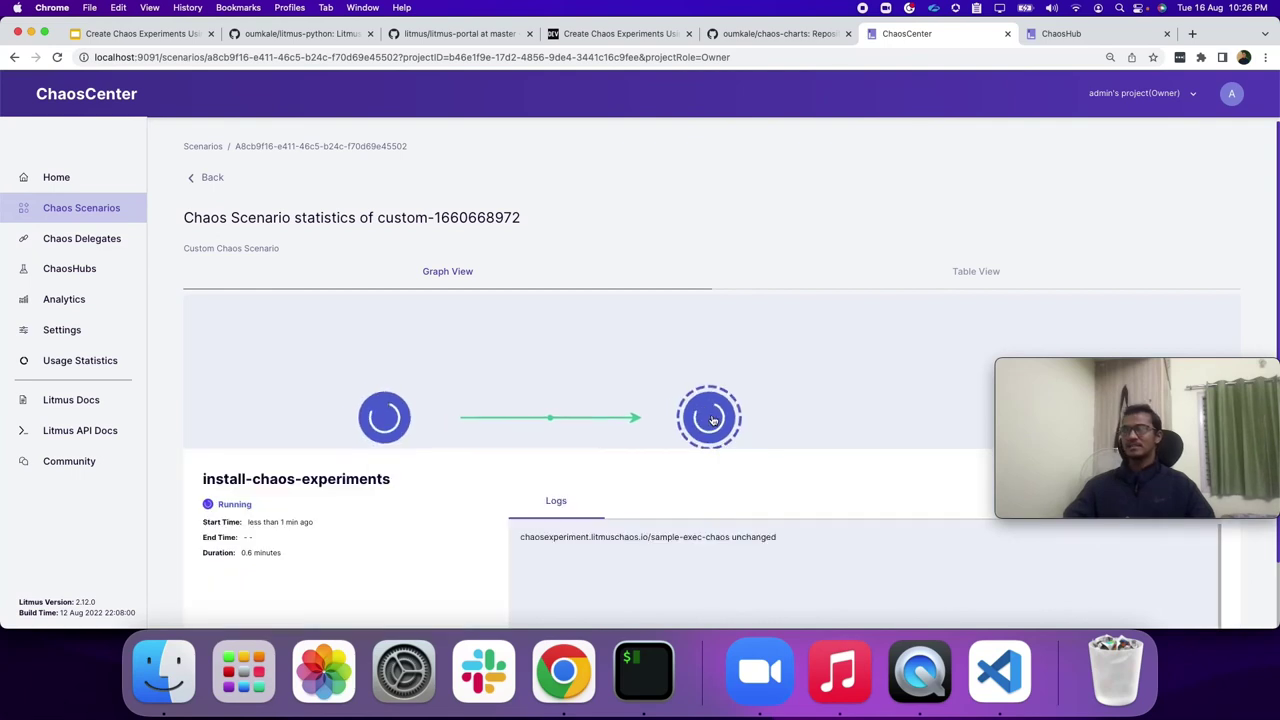
pyautogui.tripleClick(756, 538)
pyautogui.click(755, 552)
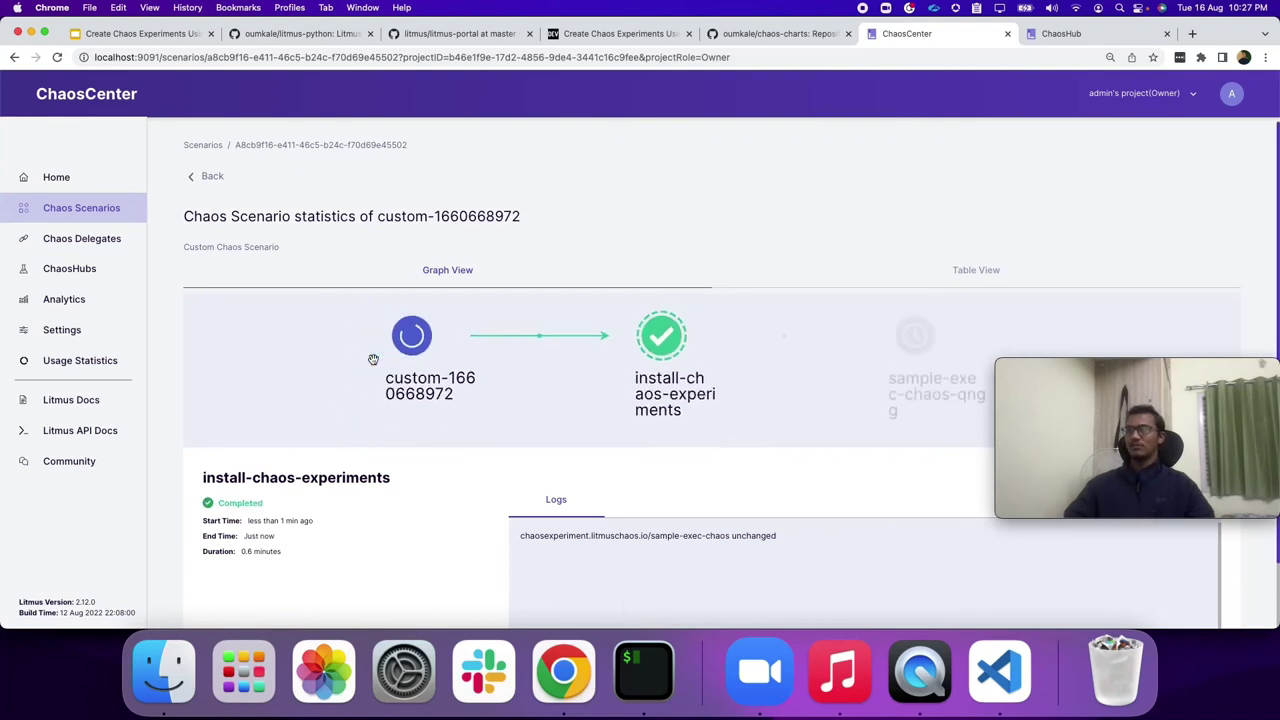
pyautogui.scroll(-5, 373, 359)
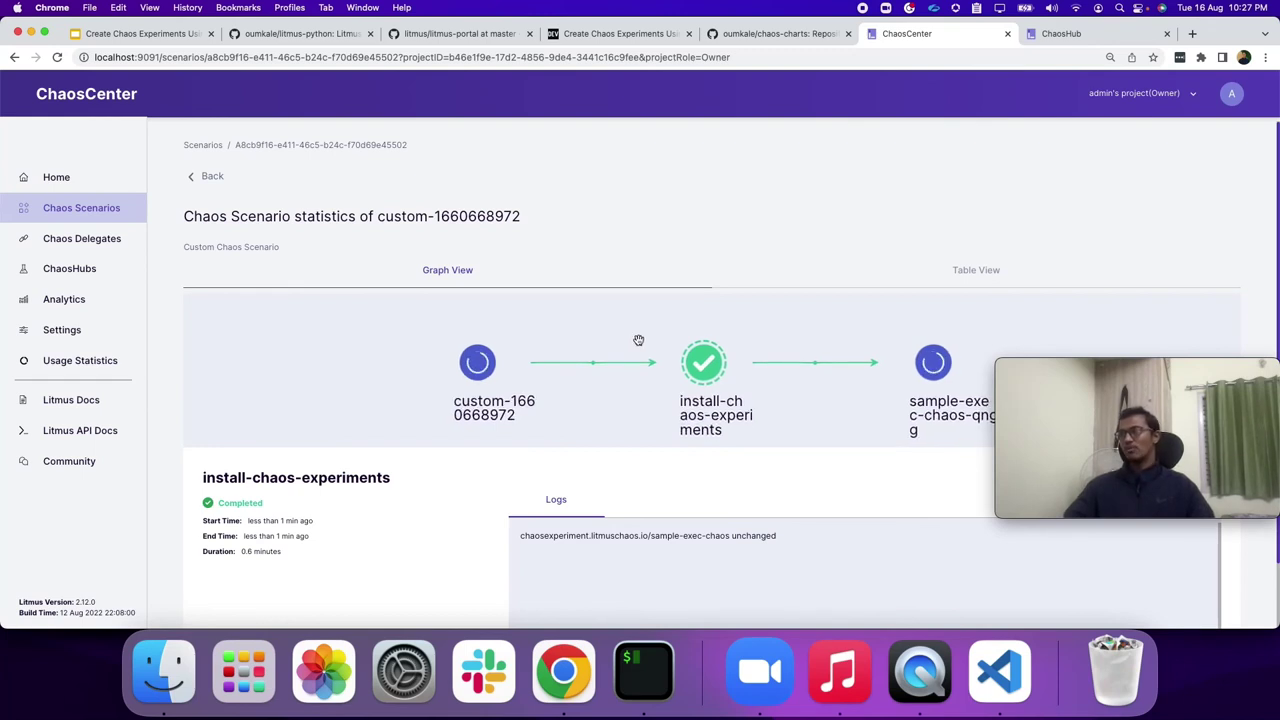
# - Return to the pod watch in iTerm and check the sample-exec-chaos runner pod
pyautogui.click(643, 670)
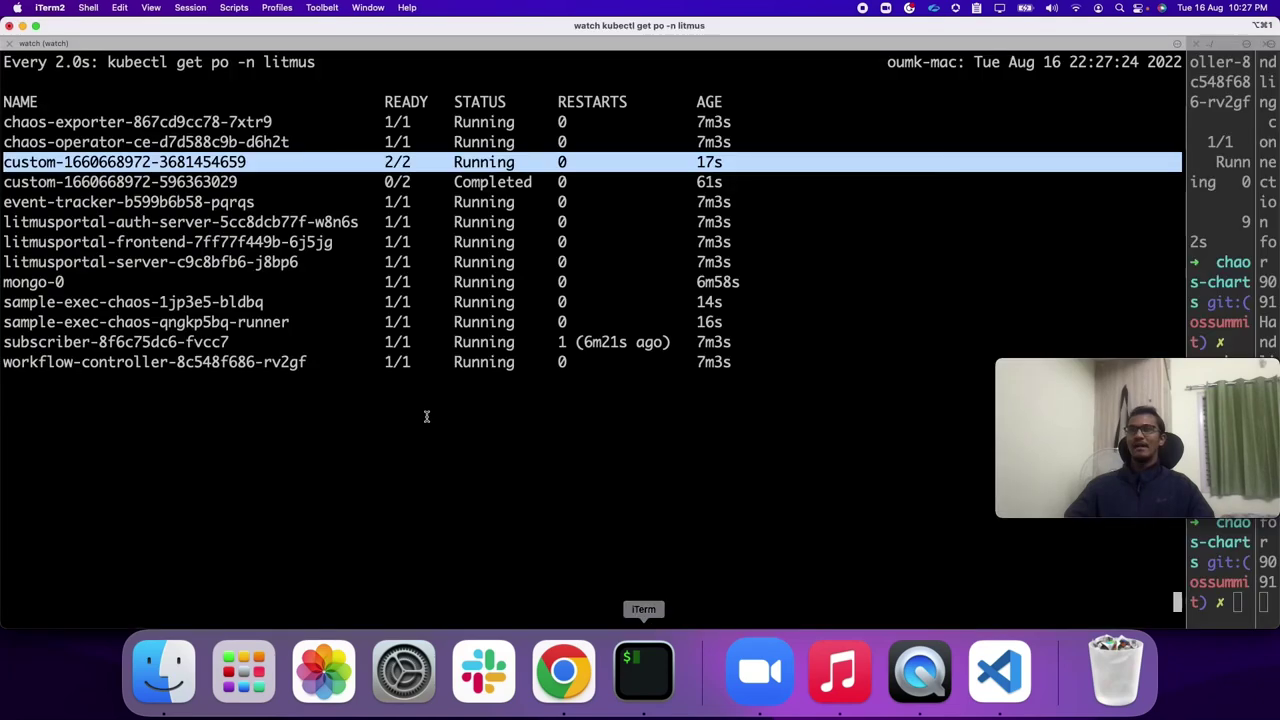
pyautogui.click(426, 416)
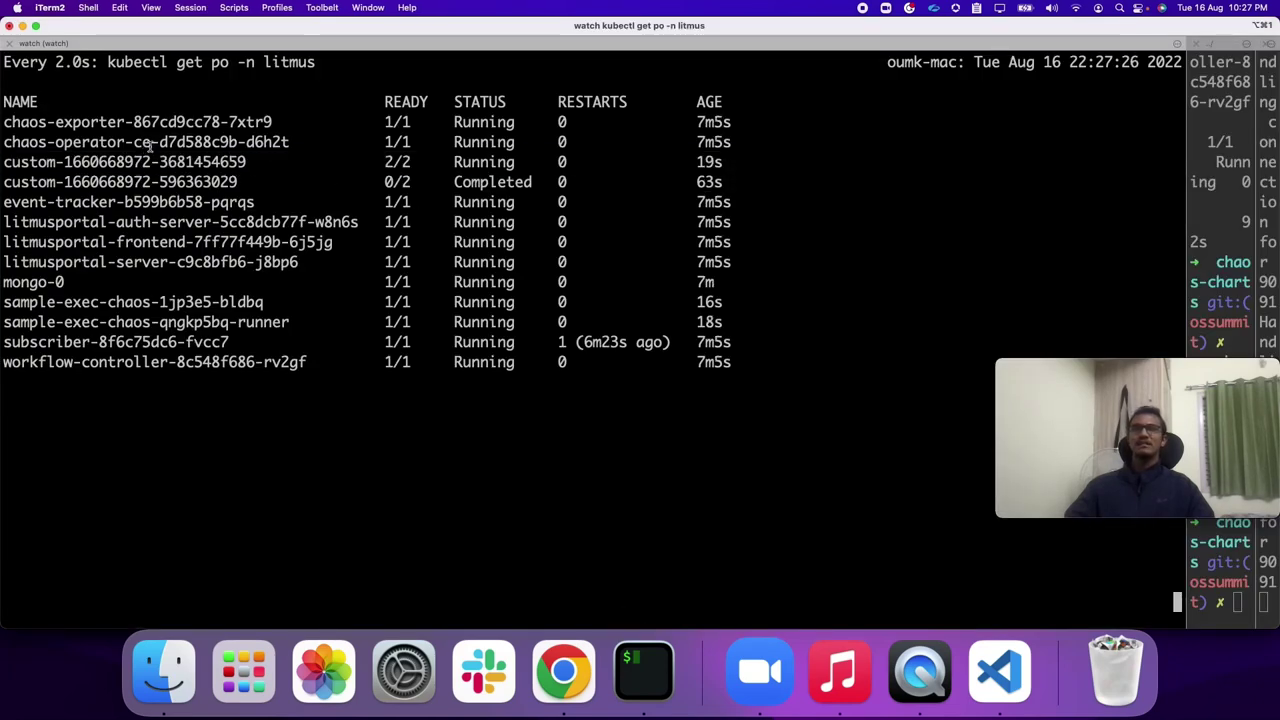
pyautogui.tripleClick(205, 320)
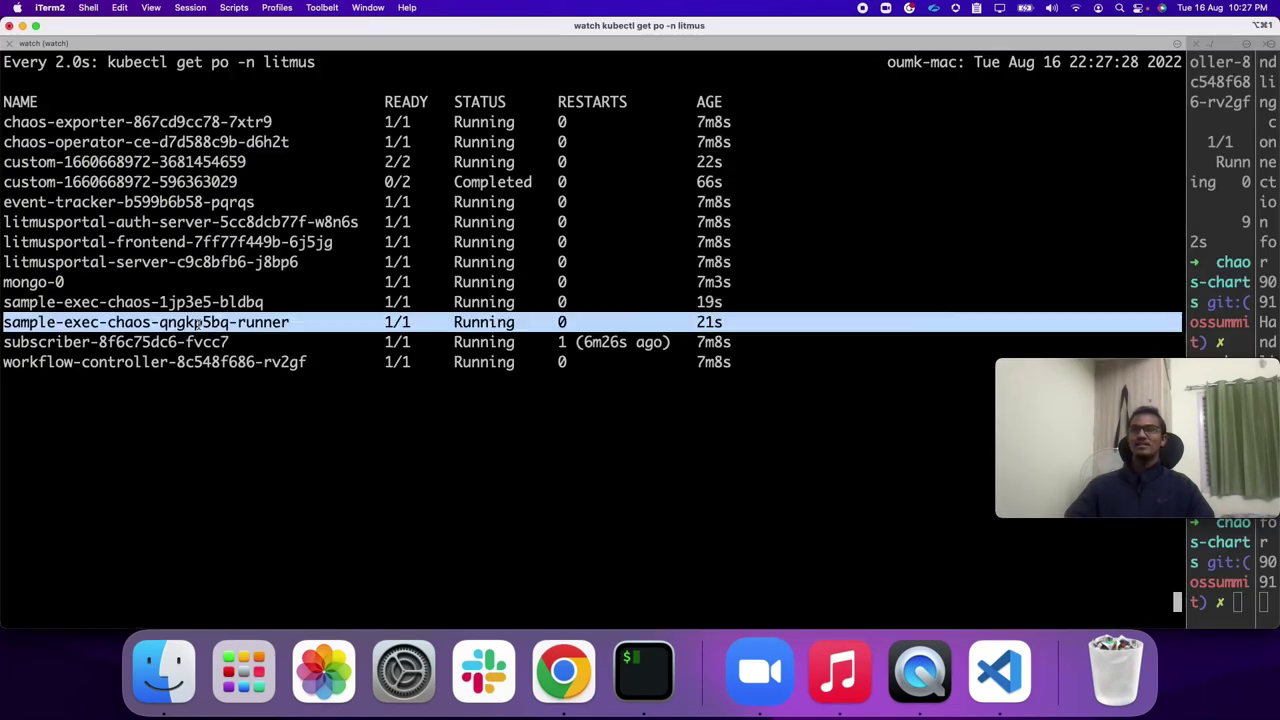
pyautogui.doubleClick(198, 322)
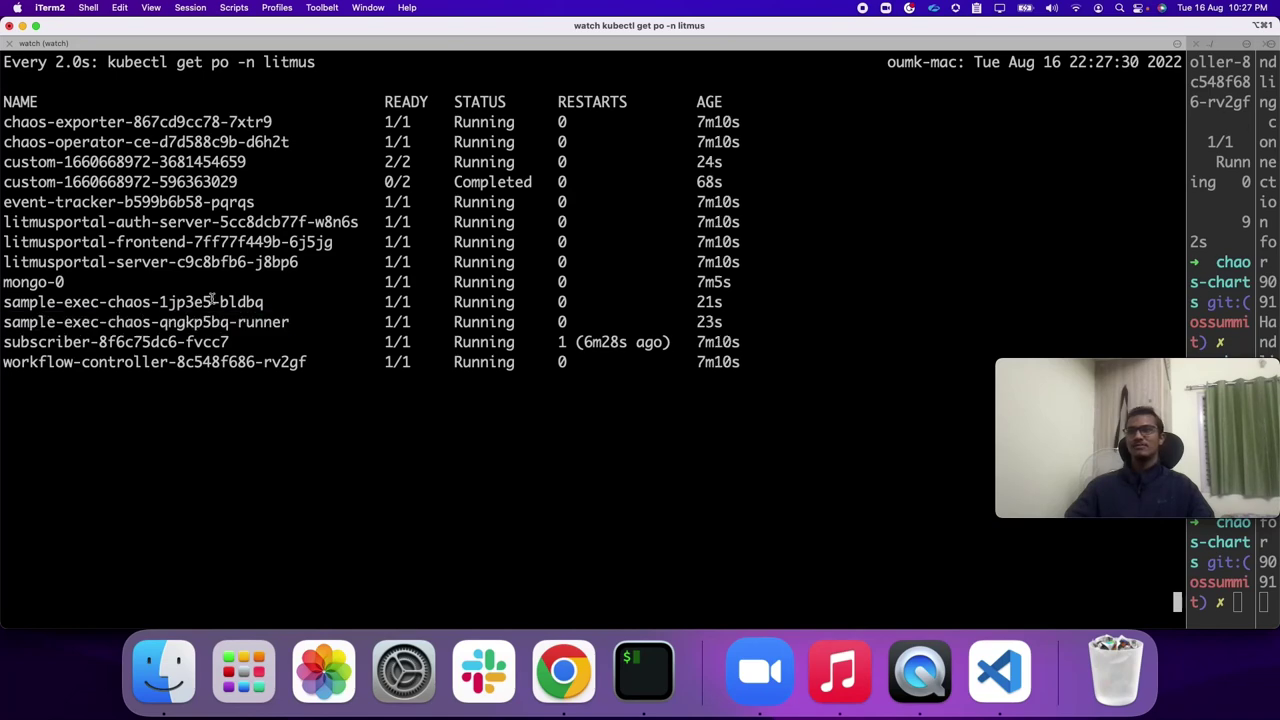
# - Stop the watch and follow the experiment pod's logs with kubectl logs -f sample-exec-chaos-1jp3e5-bldbq -n litmus
pyautogui.doubleClick(212, 301)
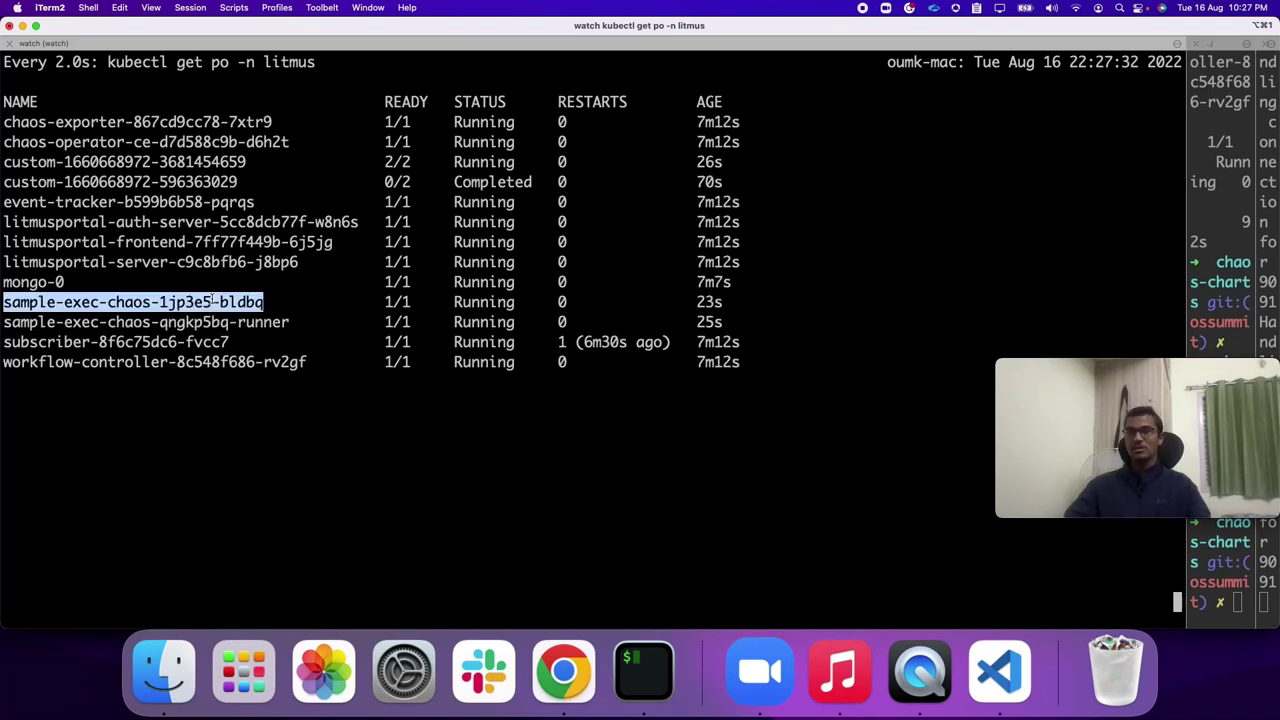
pyautogui.hotkey('ctrl', 'c')
pyautogui.write('ku')
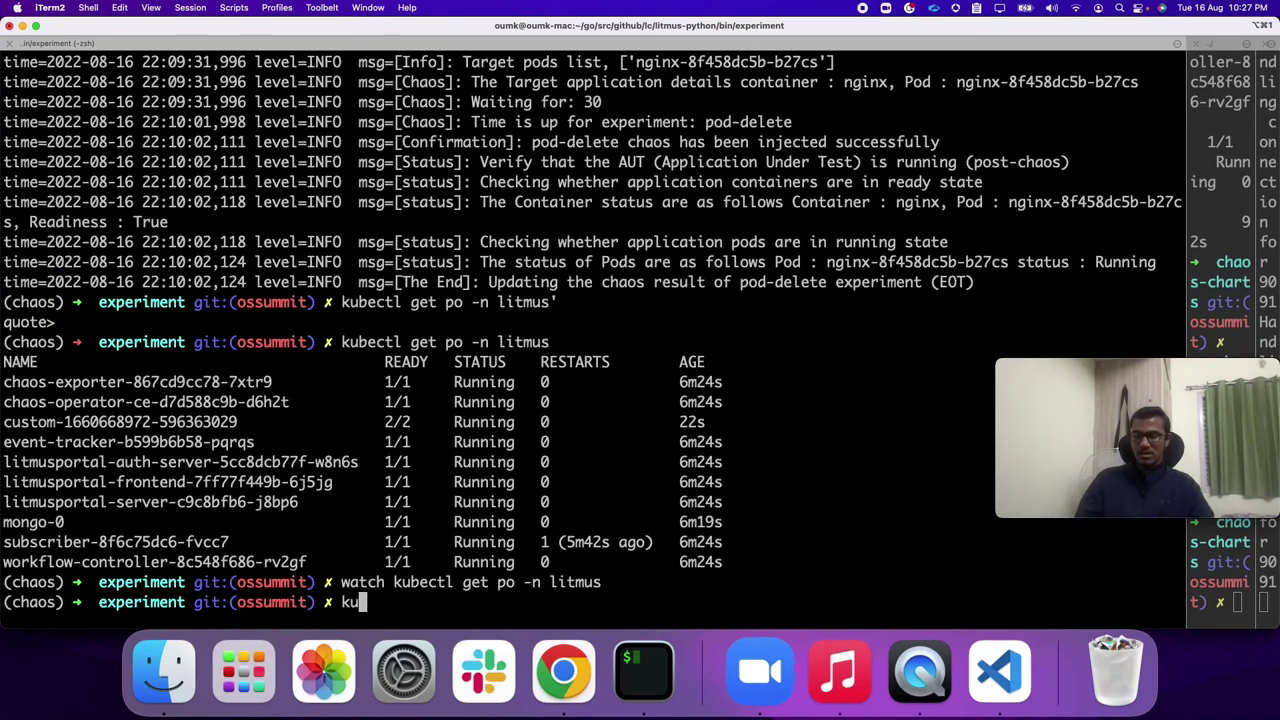
pyautogui.write('bectl logs -f')
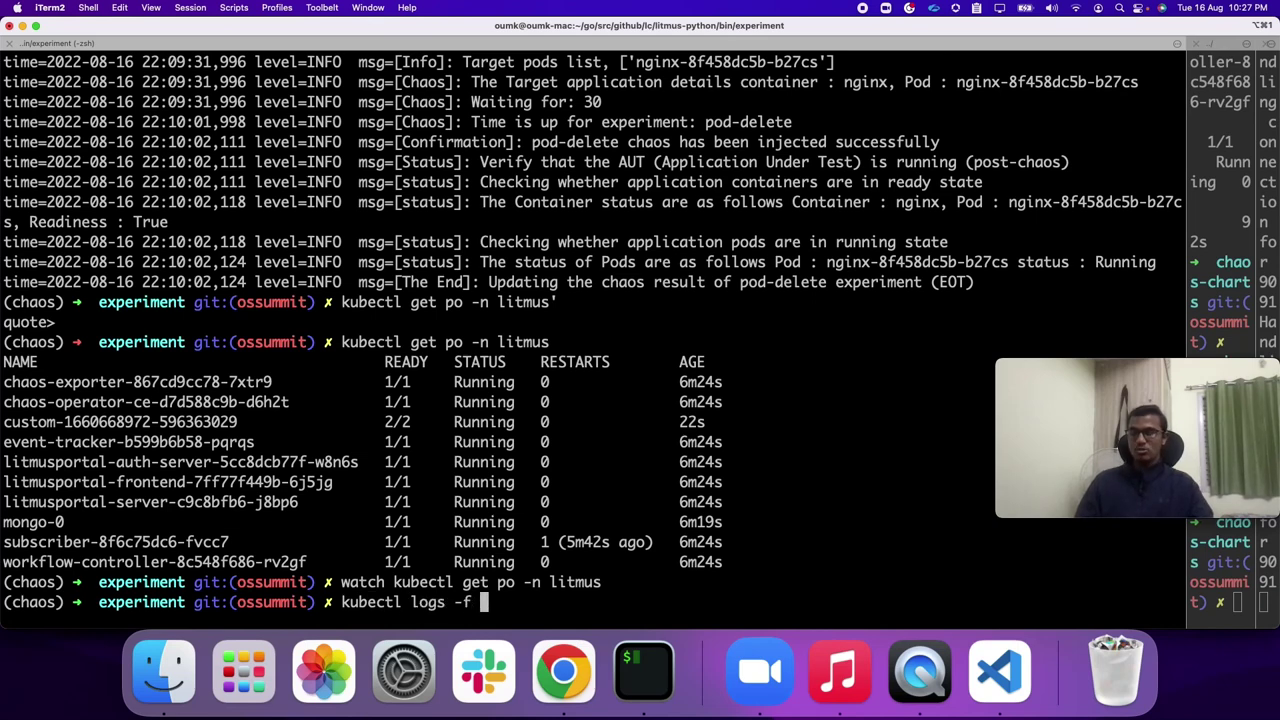
pyautogui.press('super+v')
pyautogui.write('-n litmus')
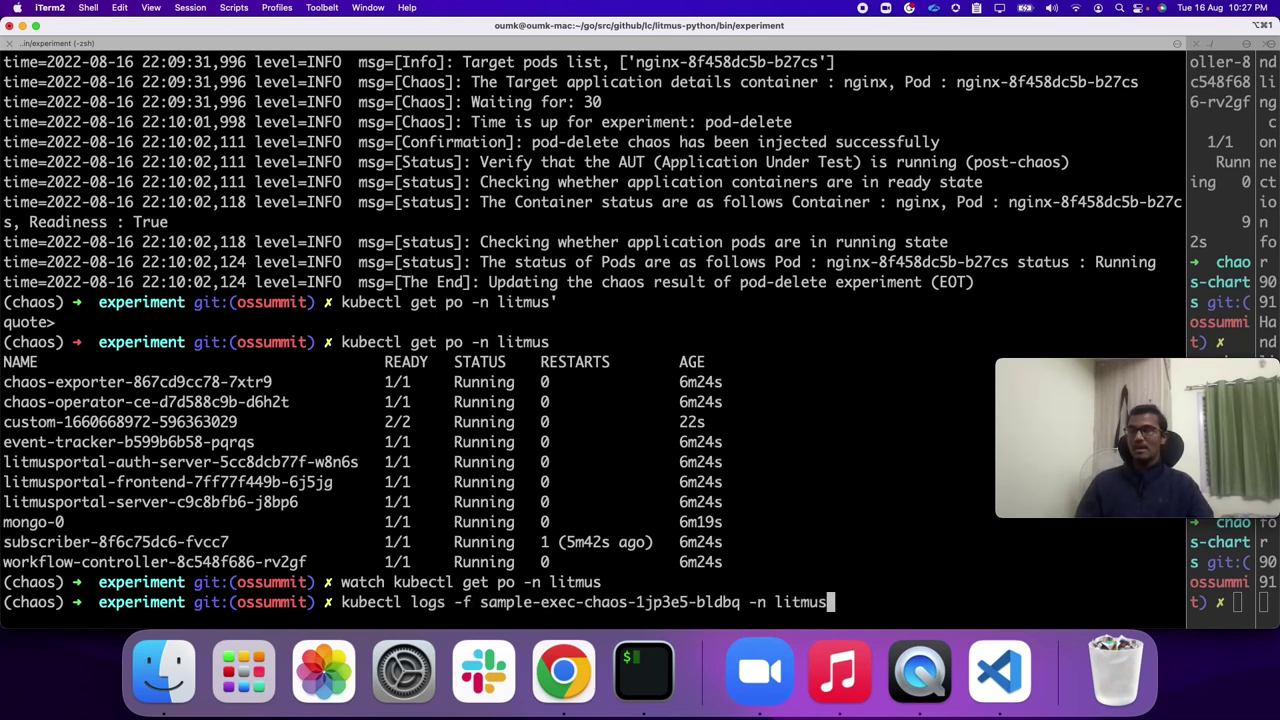
pyautogui.press('Return')
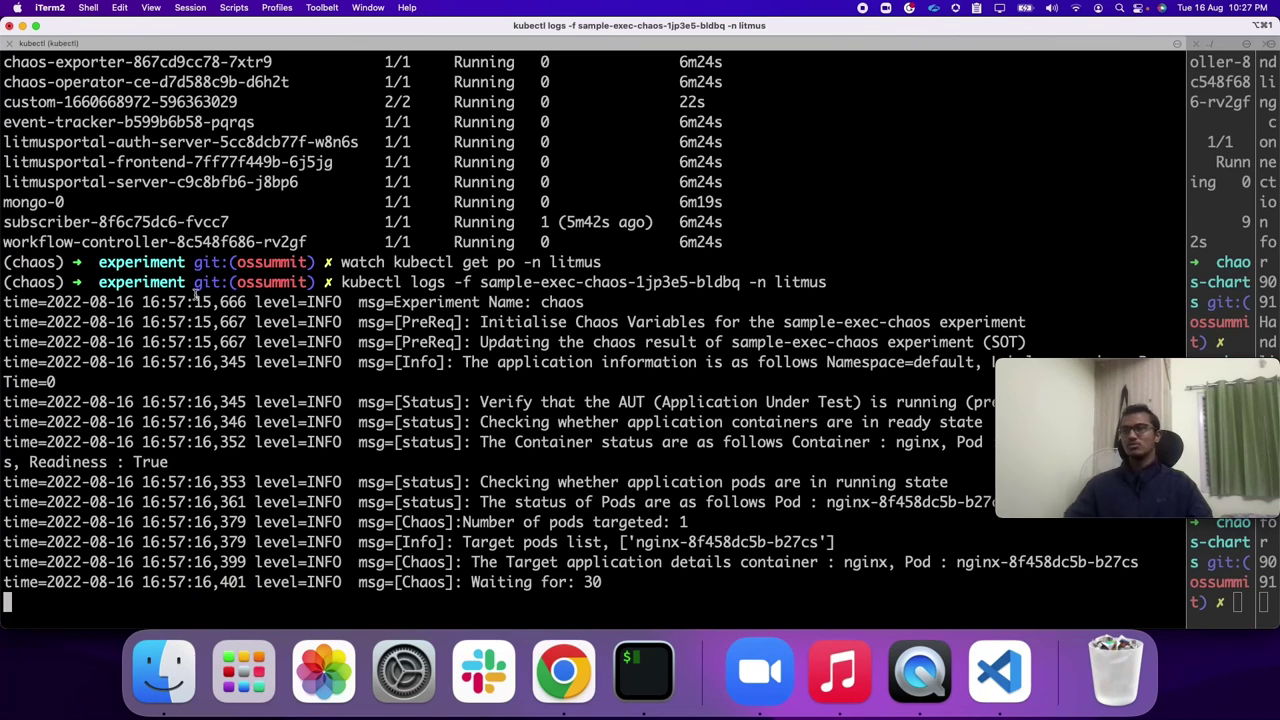
# - Switch to ChaosCenter in Chrome and examine the logs of the sample-exec-chaos node in the scenario graph
pyautogui.click(583, 678)
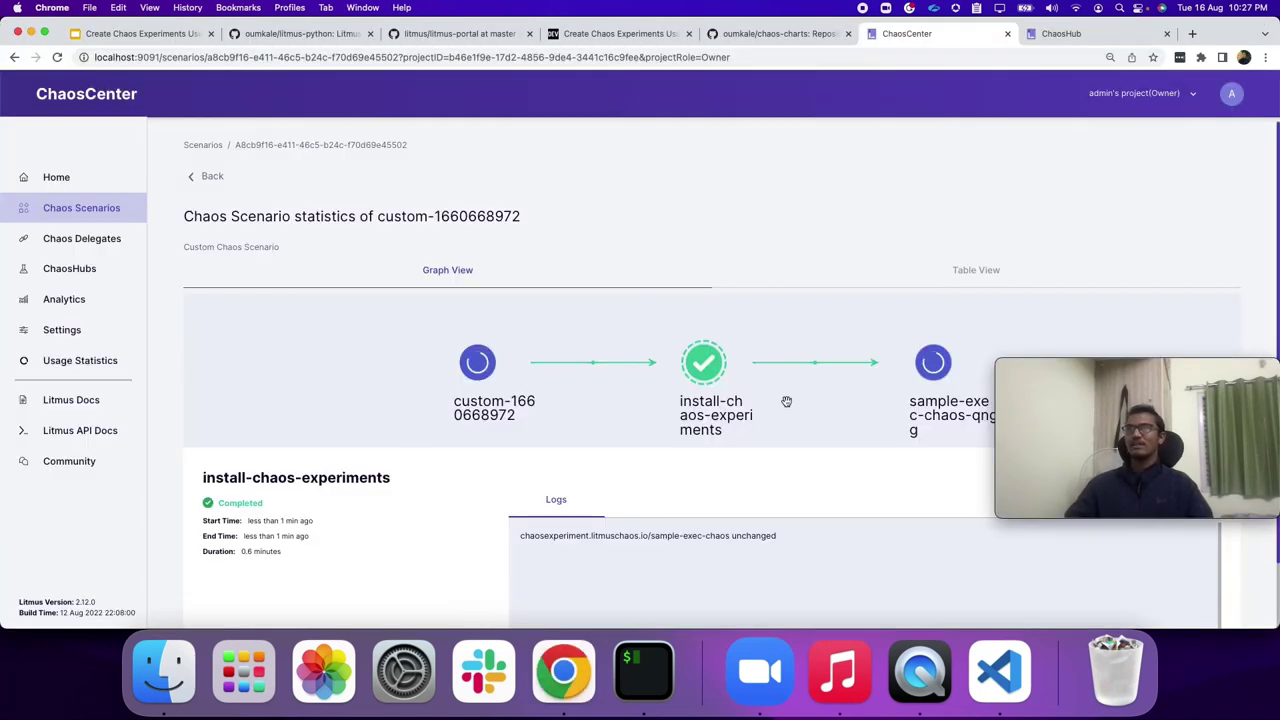
pyautogui.click(926, 367)
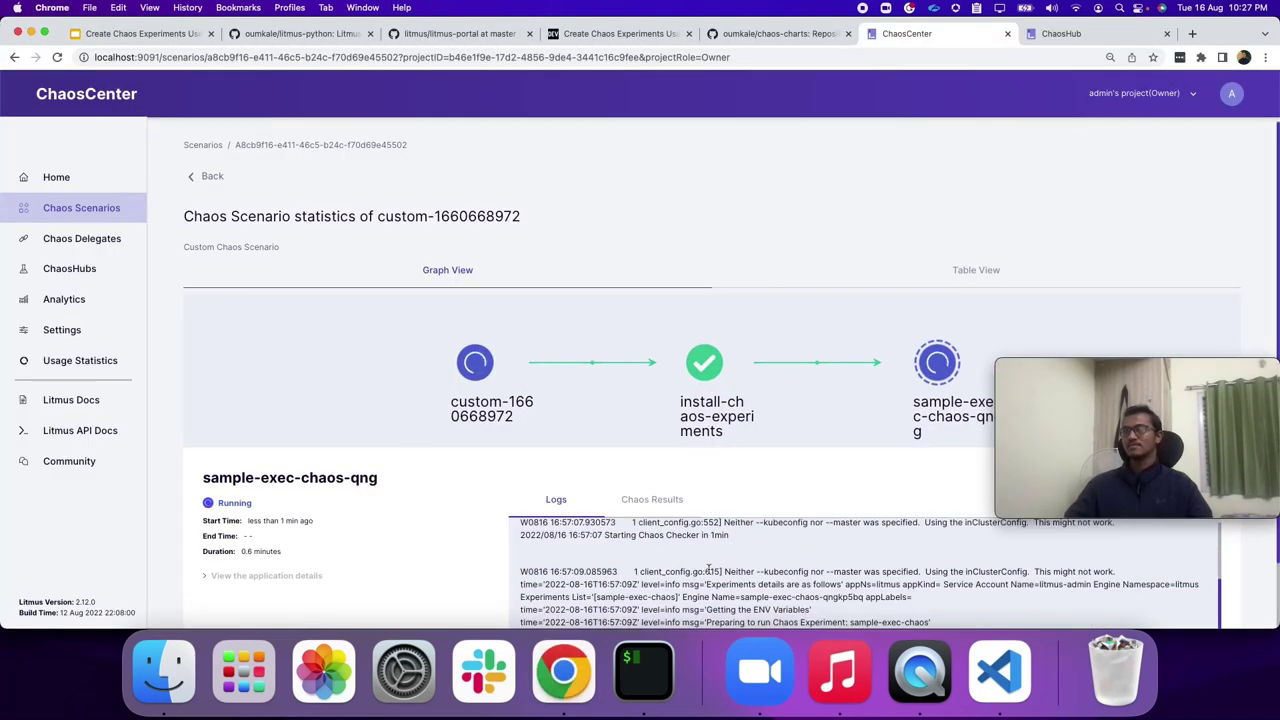
pyautogui.scroll(-2, 735, 507)
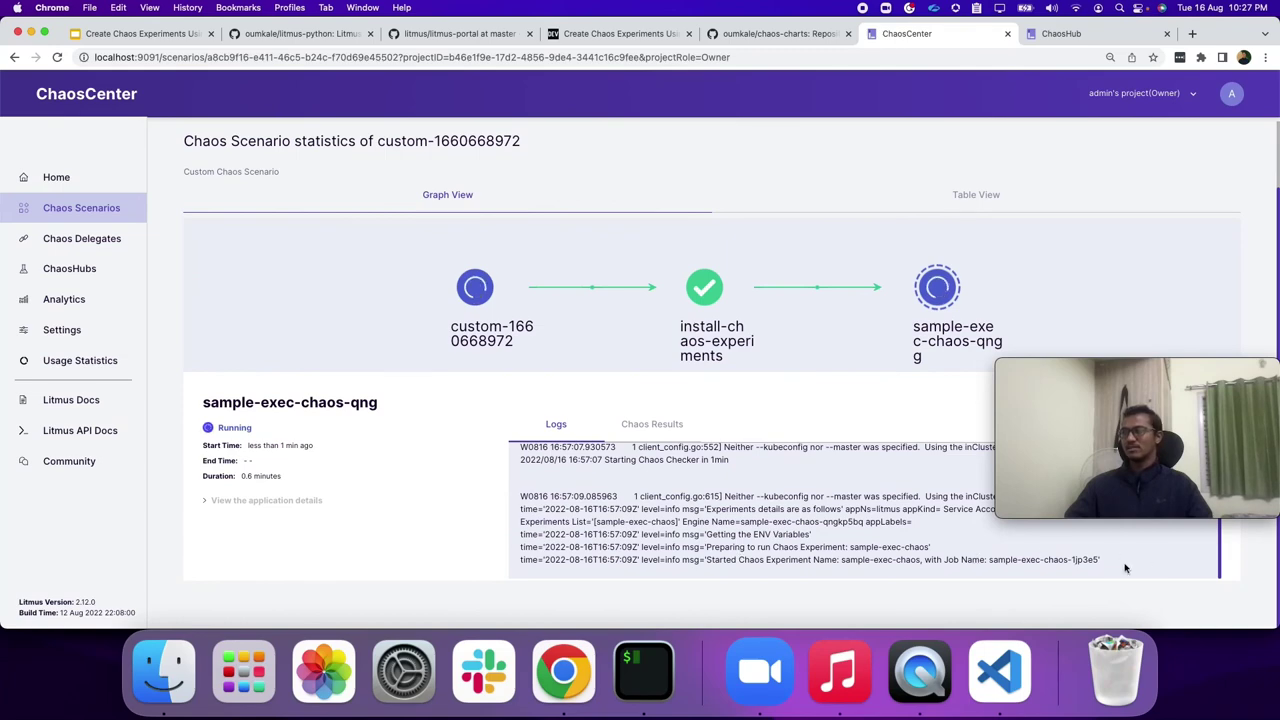
pyautogui.moveTo(1100, 560); pyautogui.dragTo(752, 511)
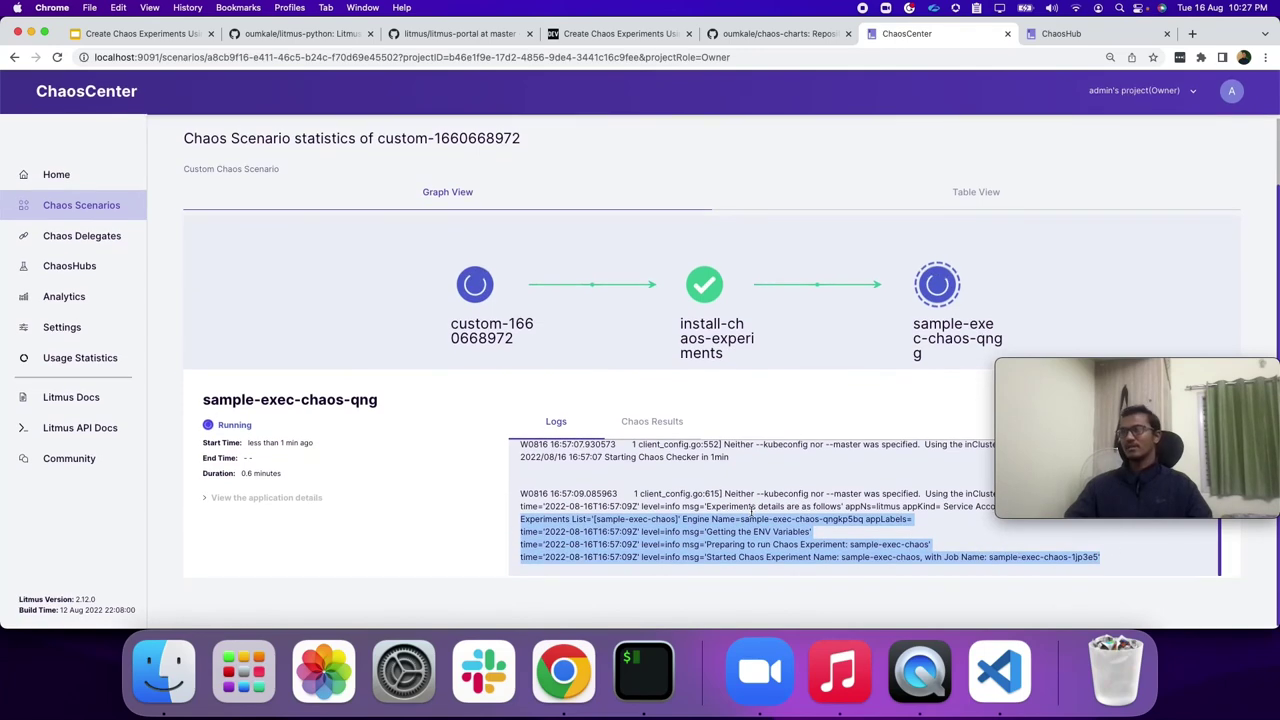
pyautogui.click(682, 482)
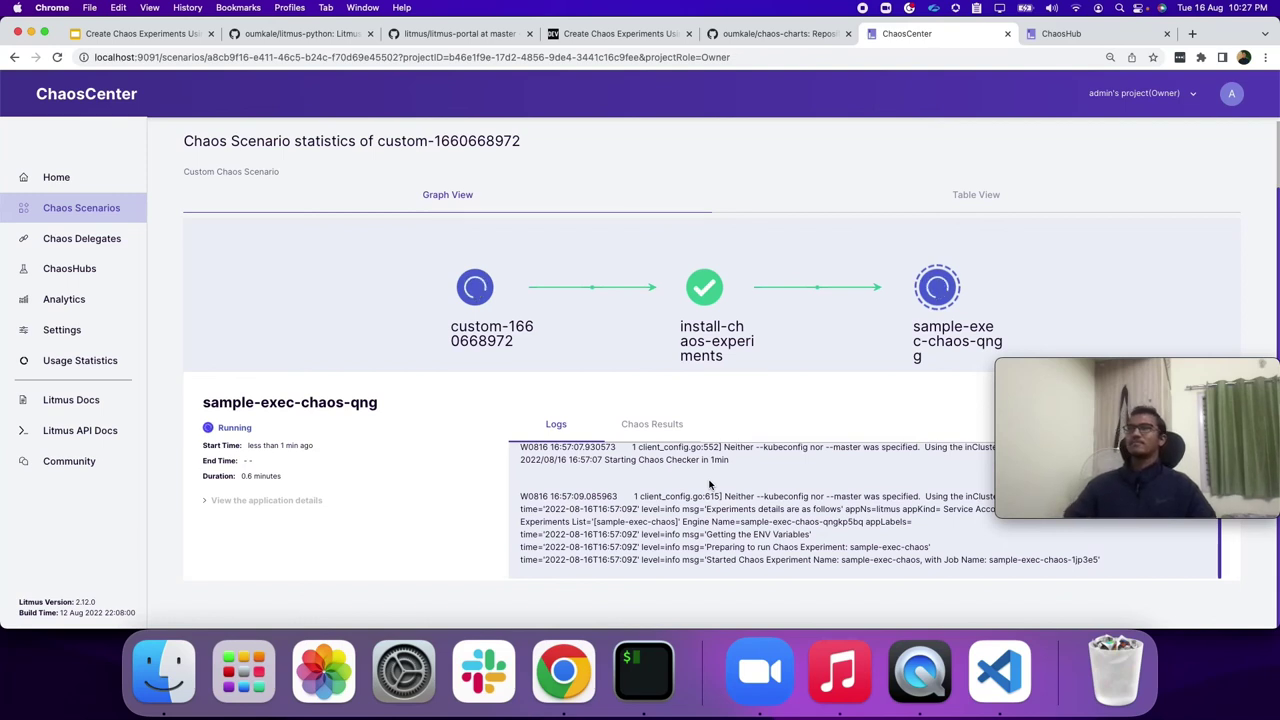
# - Check the sample-exec-chaos node's chaos results and logs, and compare the run's table view with its graph view
pyautogui.click(650, 430)
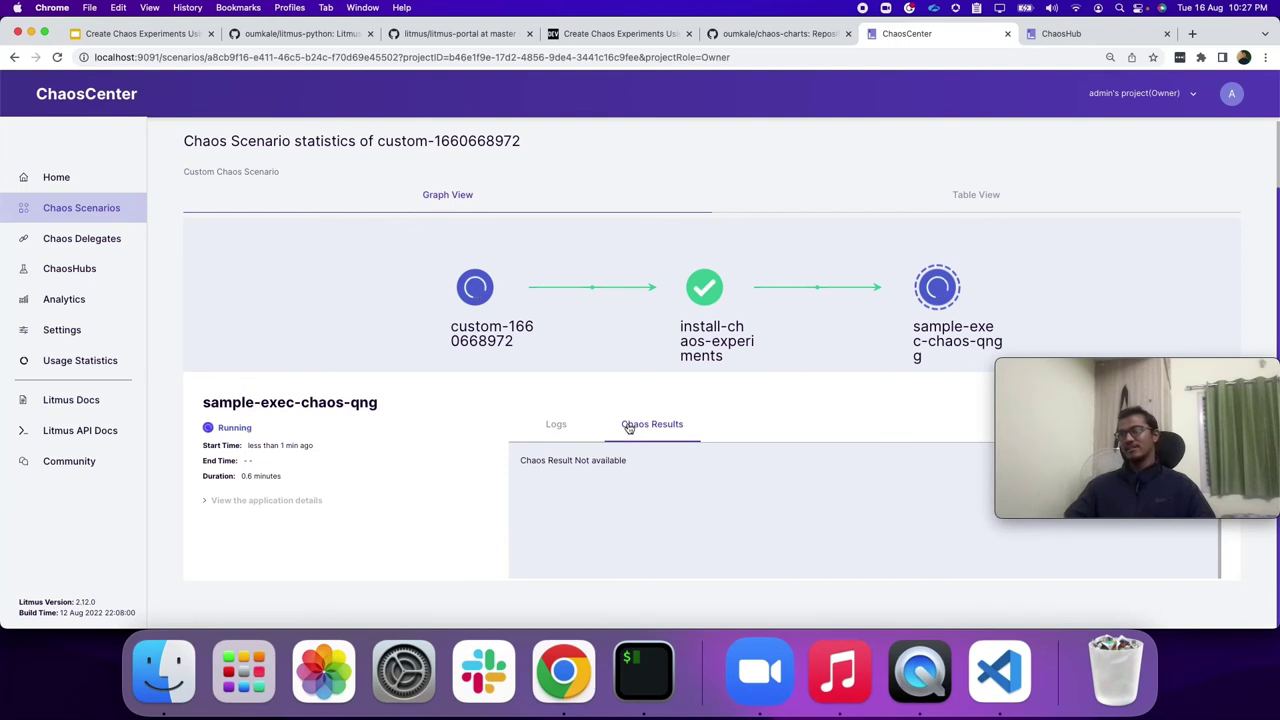
pyautogui.click(582, 428)
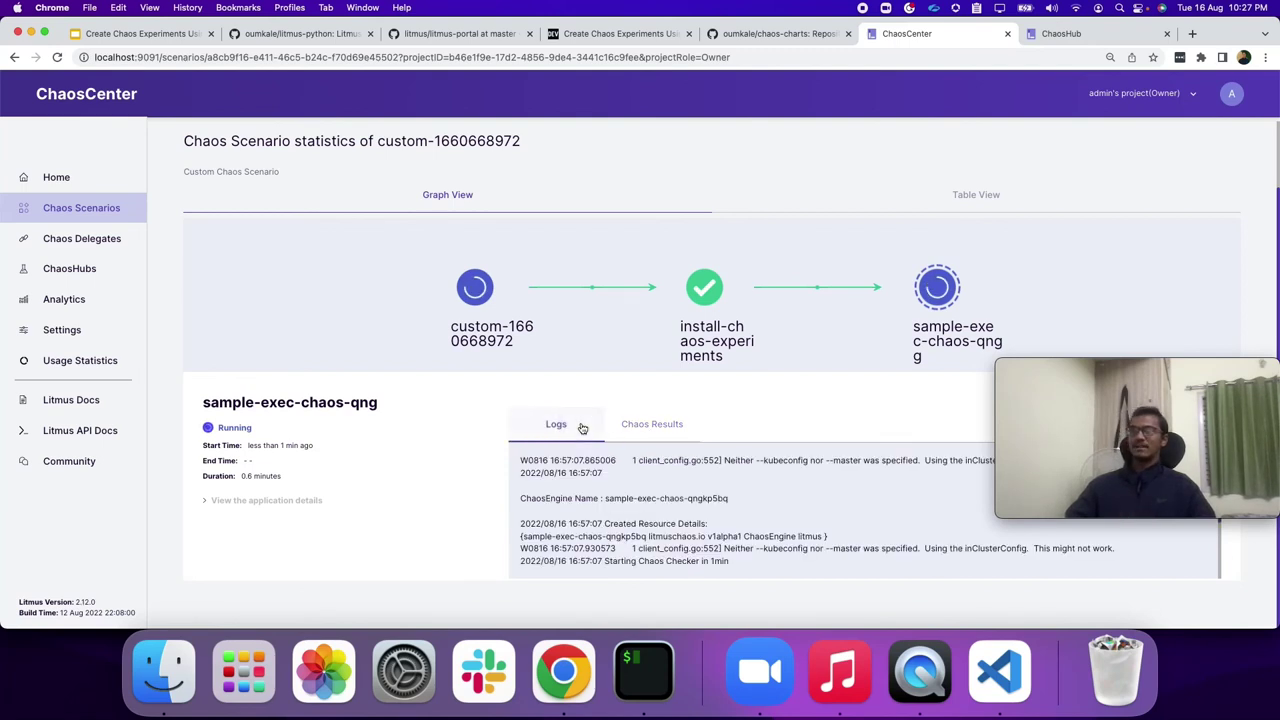
pyautogui.click(975, 192)
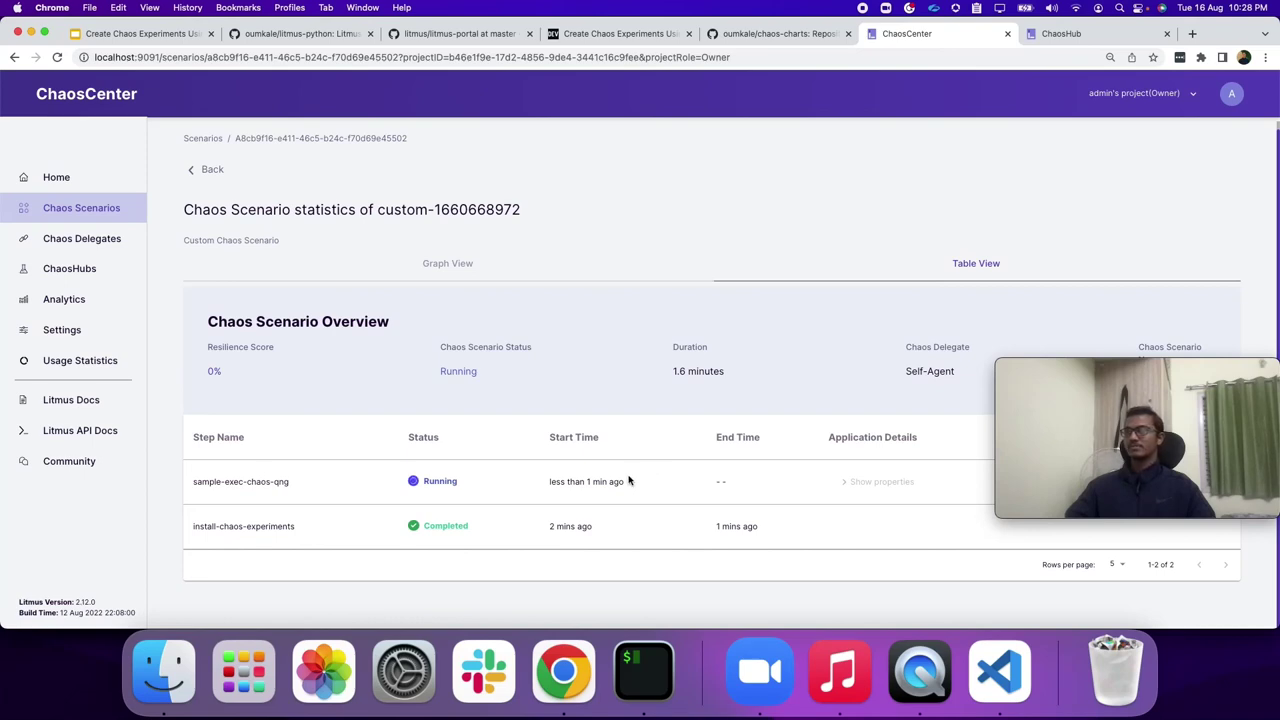
pyautogui.click(436, 265)
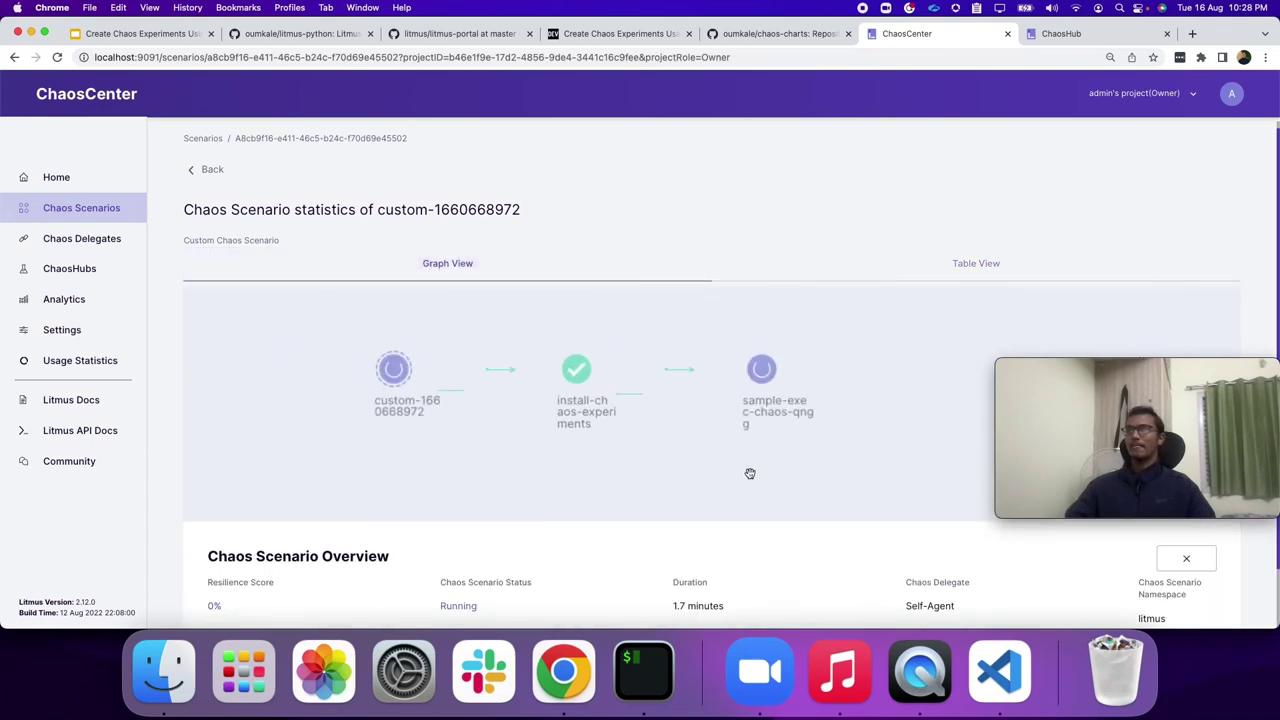
# - Read the sample-exec-chaos-qng node's logs in the scenario graph, and switch to iTerm to check the experiment pod's log output
pyautogui.click(781, 395)
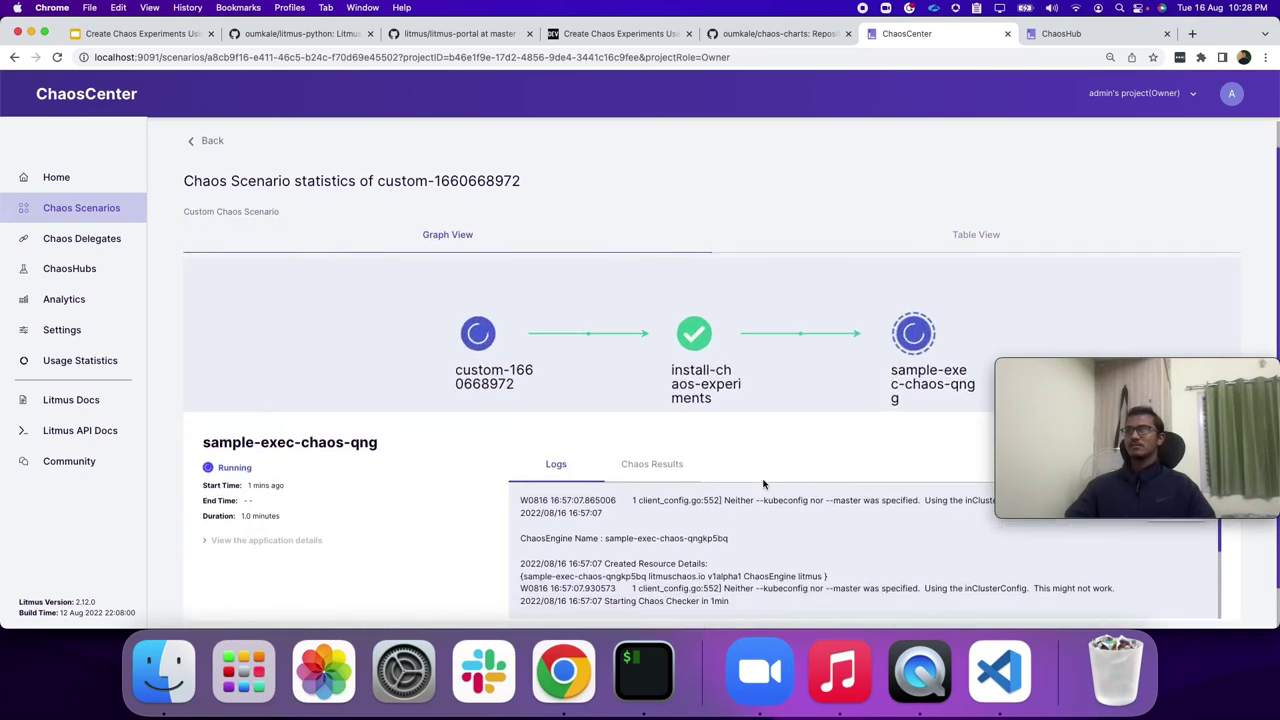
pyautogui.scroll(-2, 732, 516)
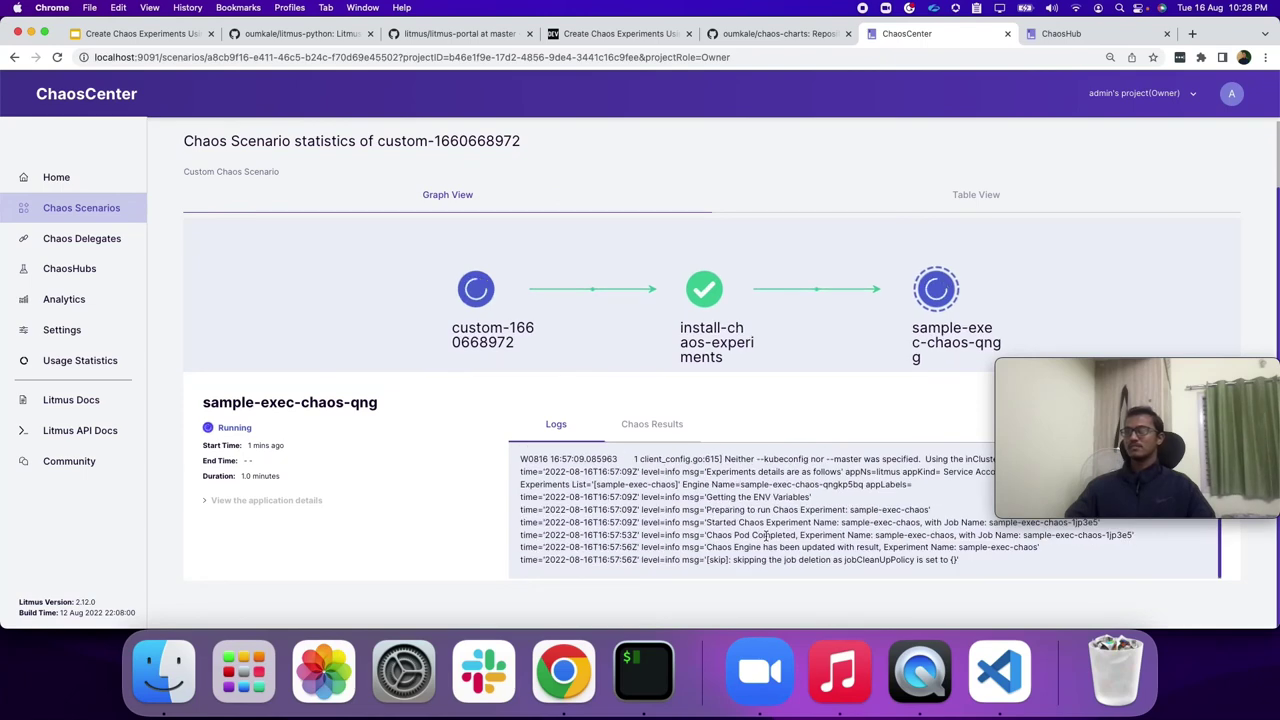
pyautogui.click(643, 670)
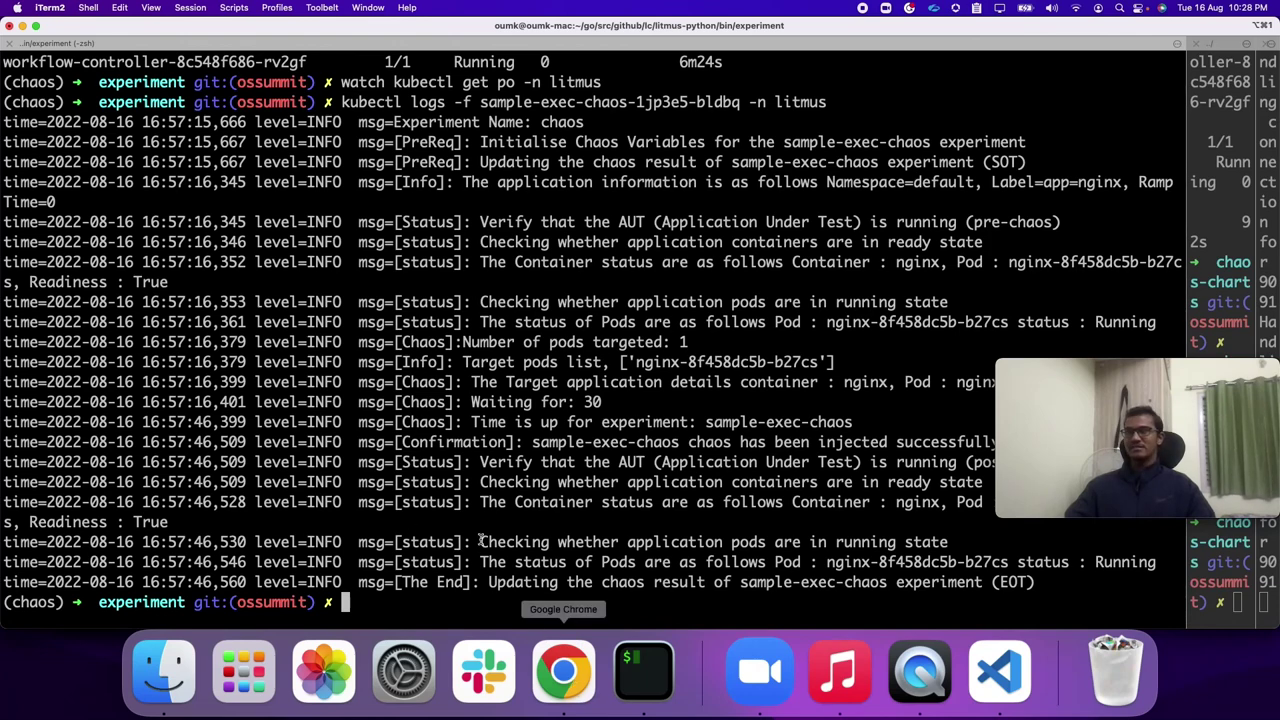
# - Return to ChaosCenter in Chrome and read the sample-exec-chaos-qng node's logs through to the end
pyautogui.click(570, 666)
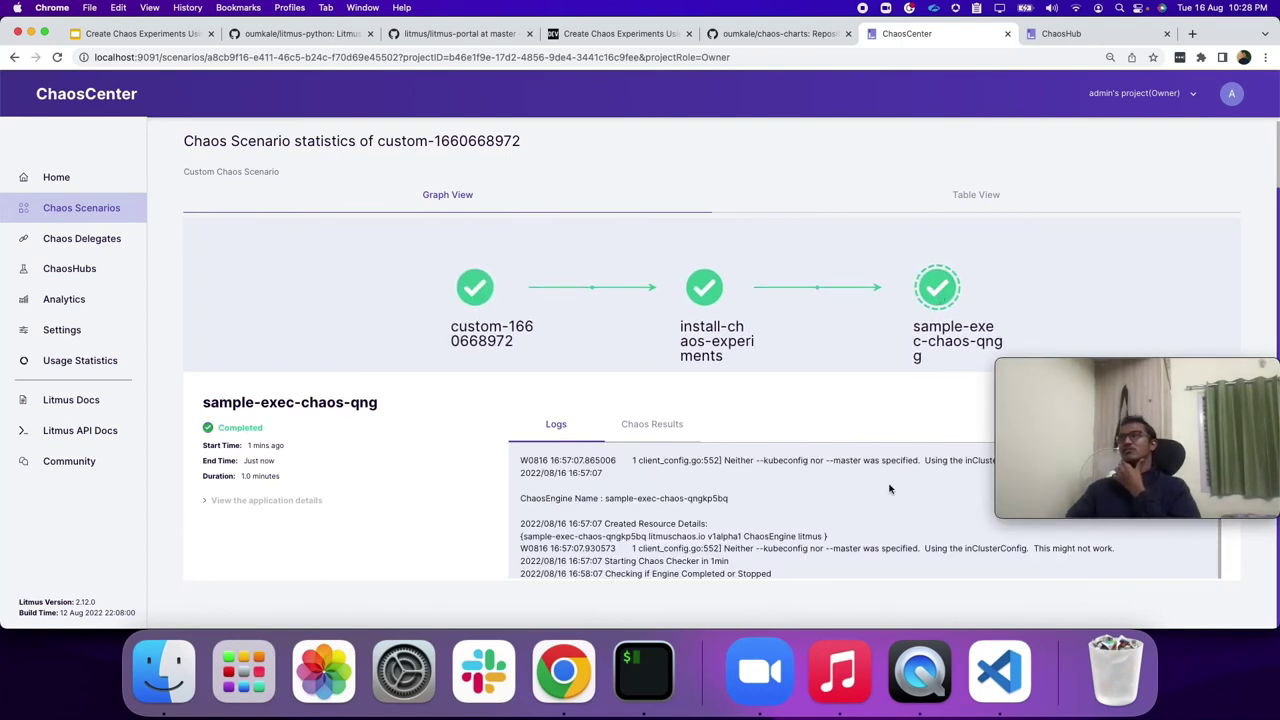
pyautogui.scroll(-10, 889, 488)
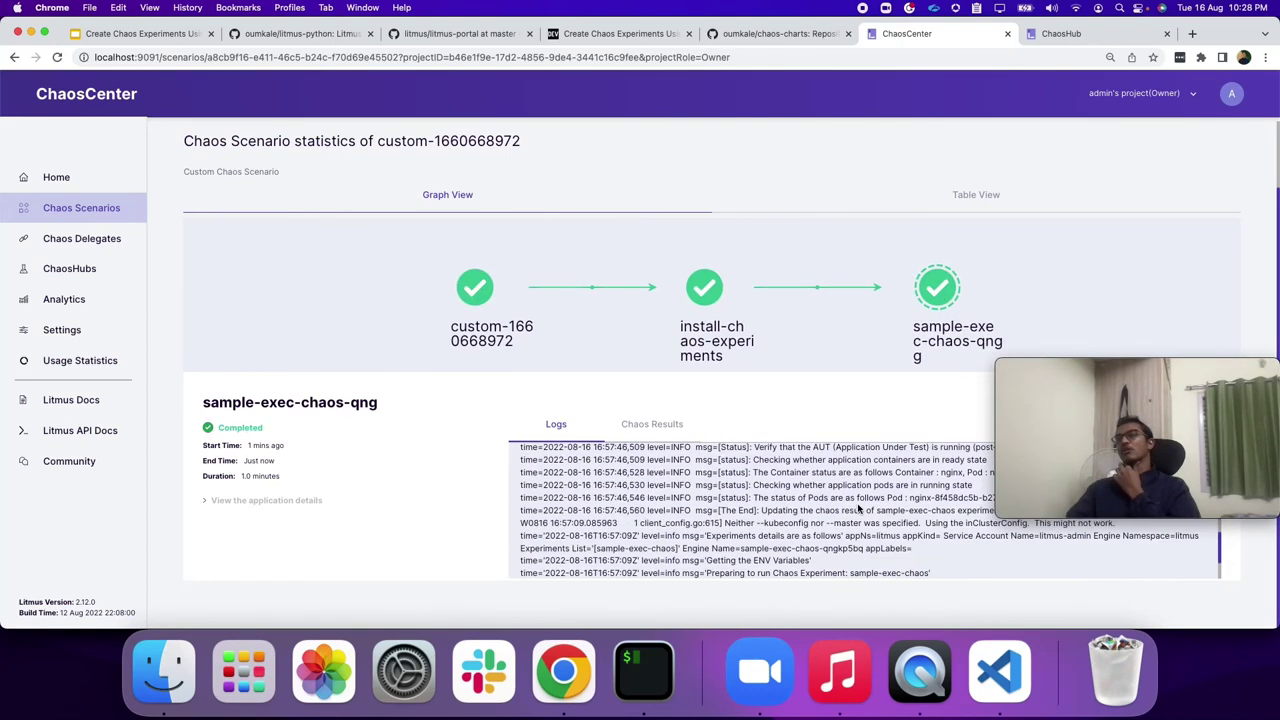
pyautogui.scroll(-3, 858, 509)
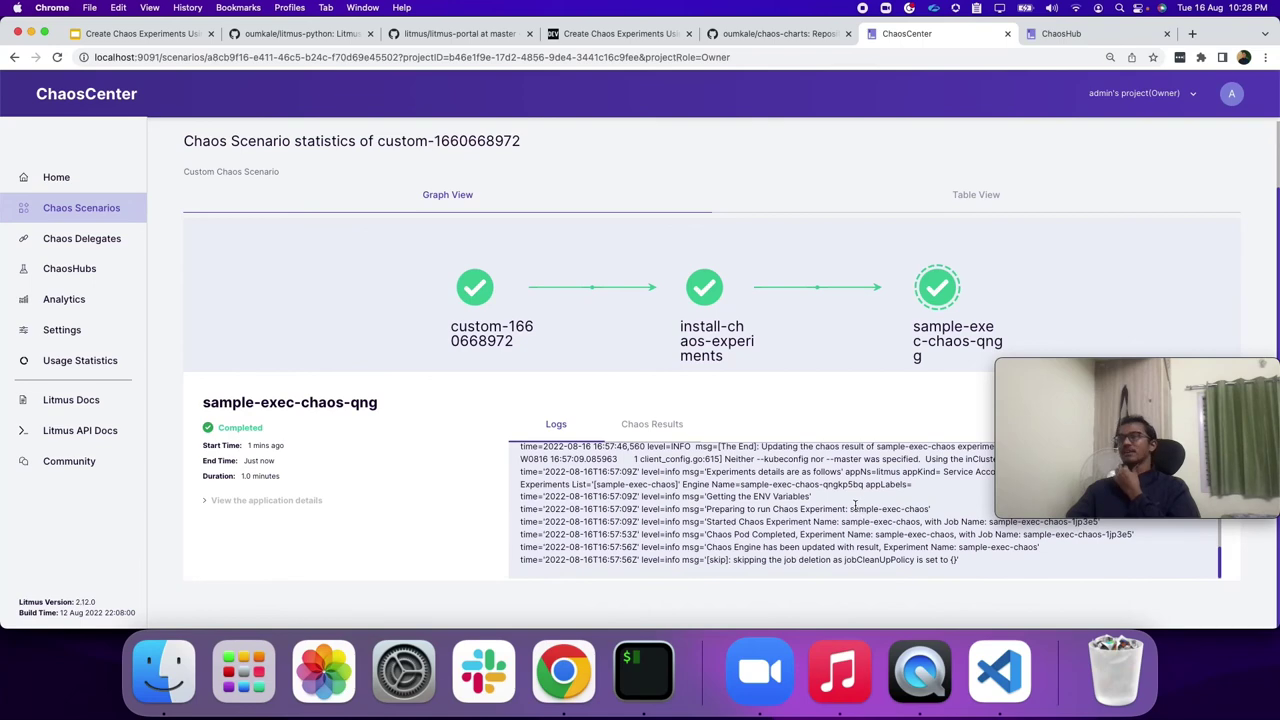
# - Examine the node's chaos results, highlighting the experiment phase, probeSuccessPercentage and passedRuns entries
pyautogui.click(665, 430)
pyautogui.scroll(-10, 760, 531)
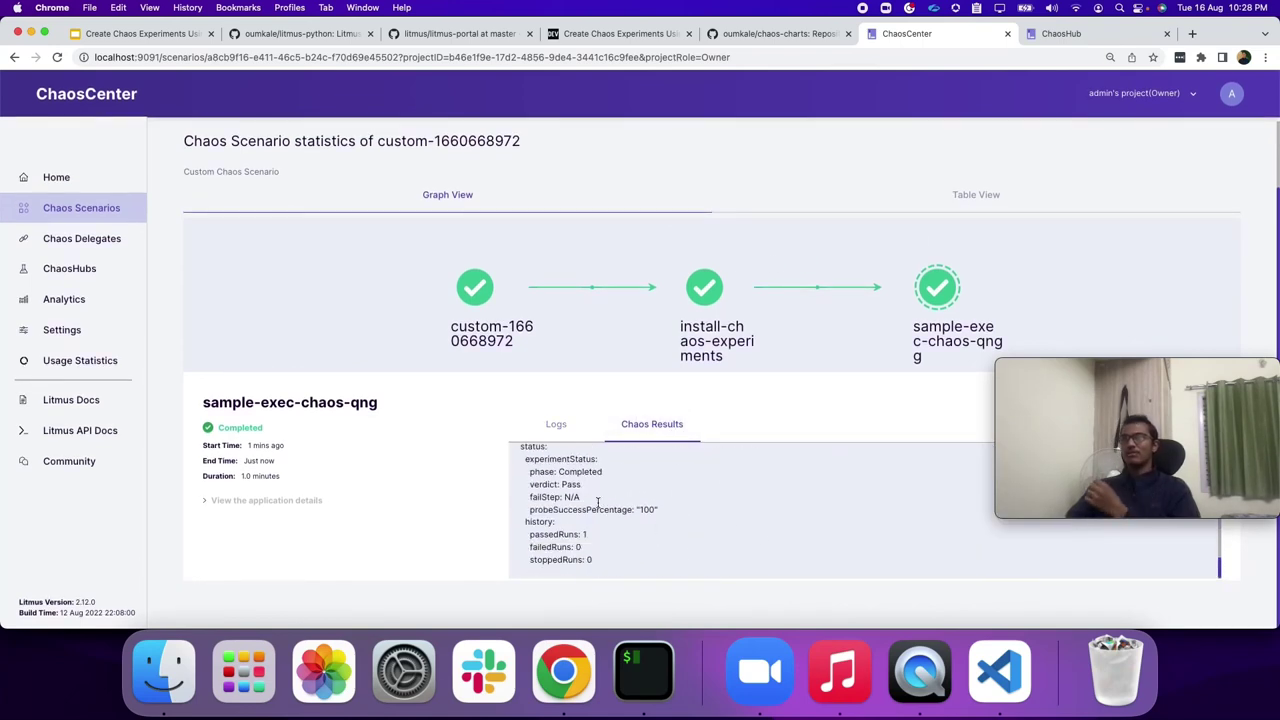
pyautogui.doubleClick(572, 471)
pyautogui.scroll(3, 576, 480)
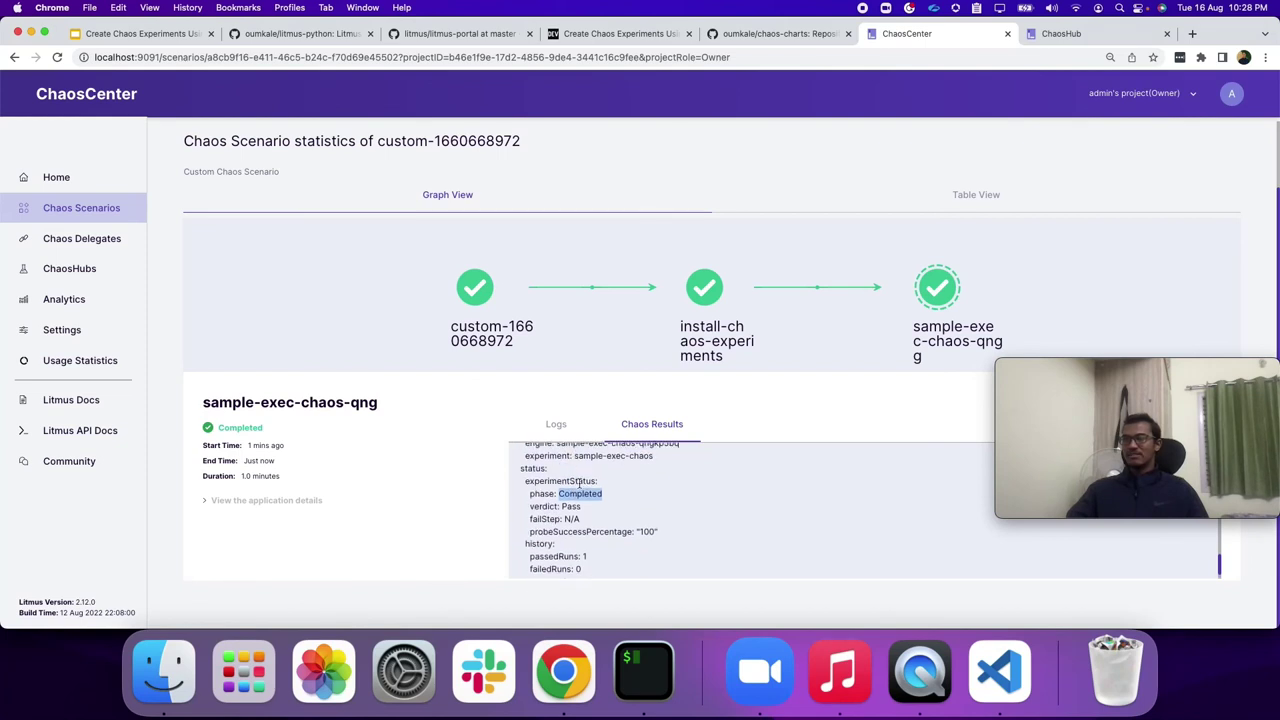
pyautogui.scroll(-2, 580, 486)
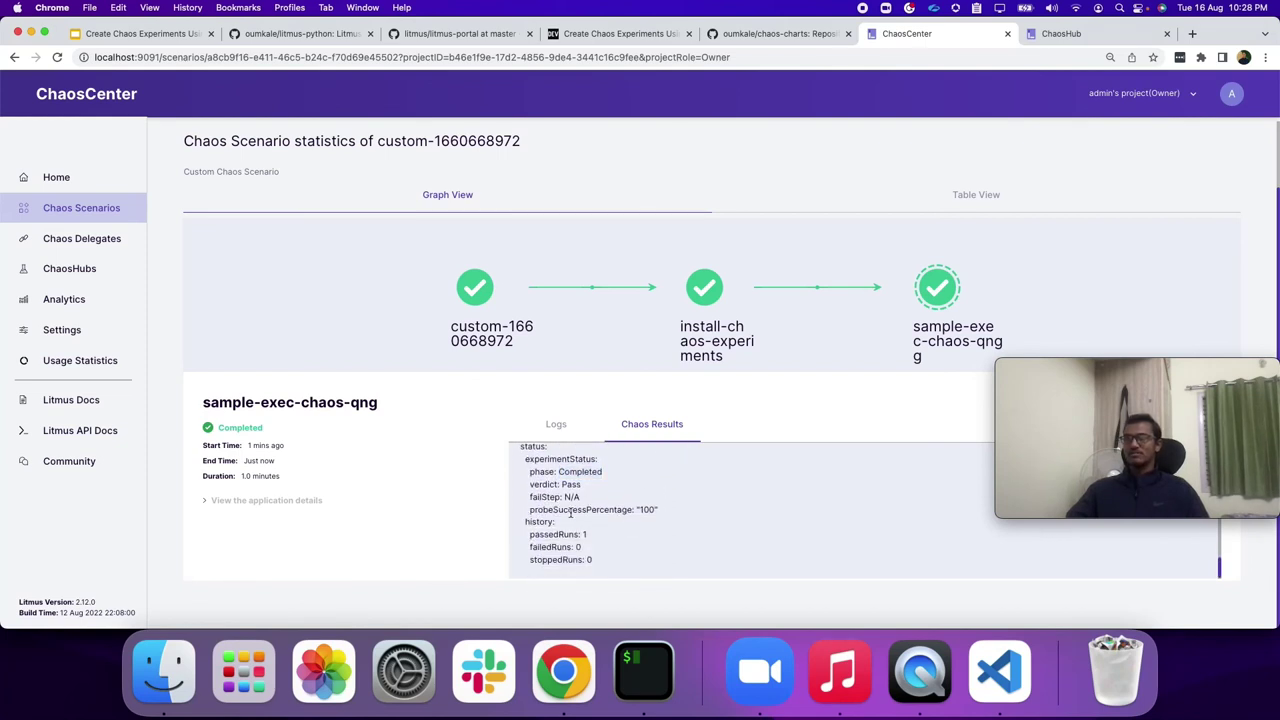
pyautogui.doubleClick(570, 510)
pyautogui.scroll(2, 625, 520)
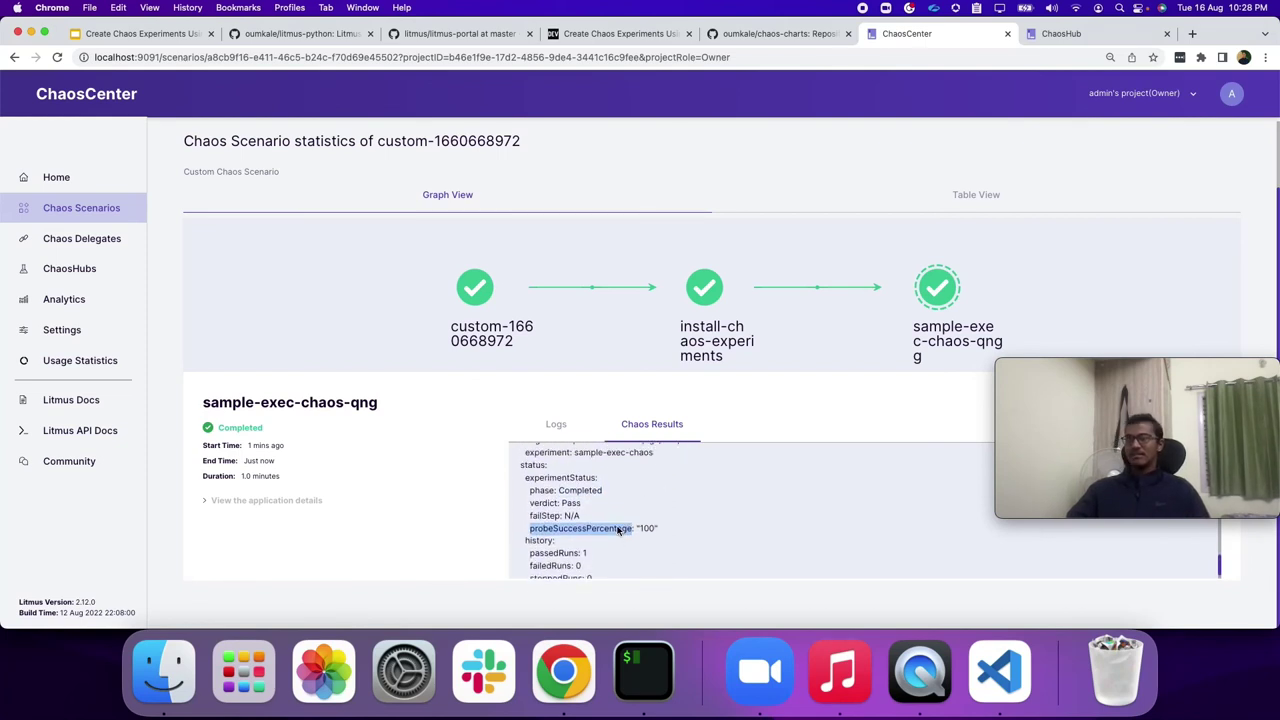
pyautogui.scroll(-2, 618, 531)
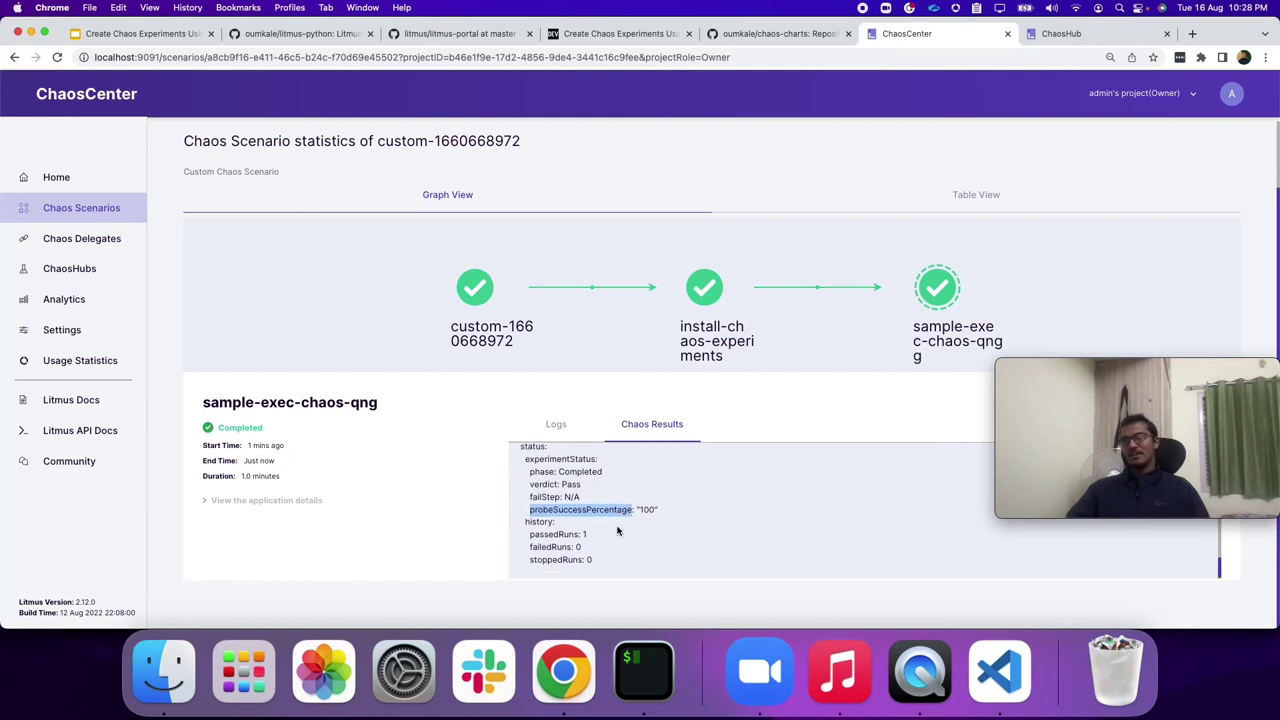
pyautogui.moveTo(590, 540); pyautogui.dragTo(524, 535)
pyautogui.click(636, 529)
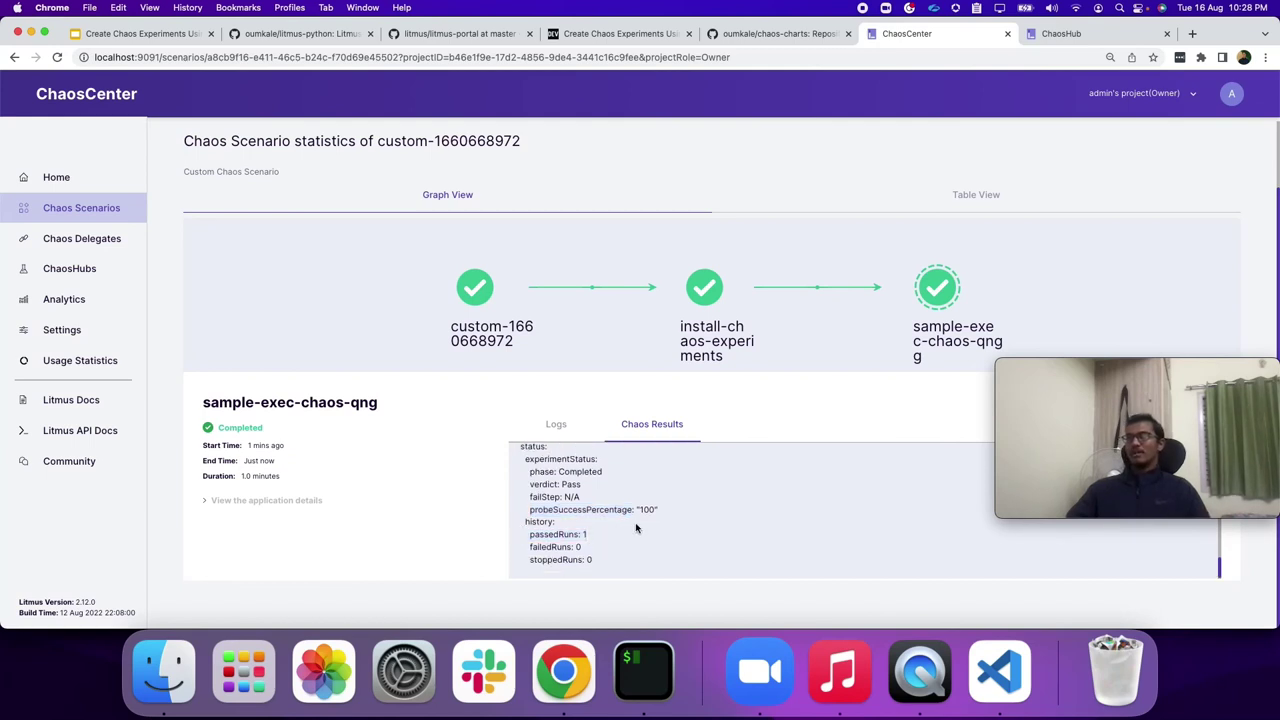
pyautogui.scroll(5, 634, 528)
pyautogui.scroll(10, 634, 529)
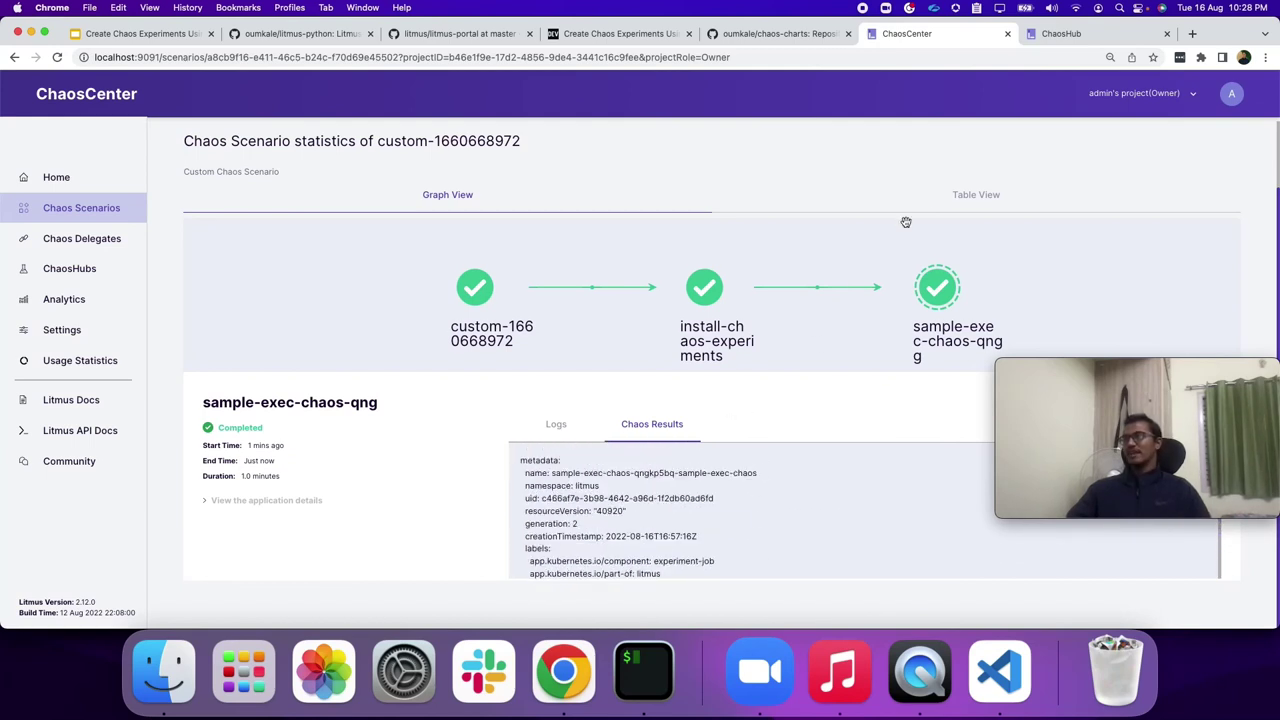
# - Check the scenario run's table view, and review the run stats and Chaos Scenario comparison in Analytics
pyautogui.click(955, 195)
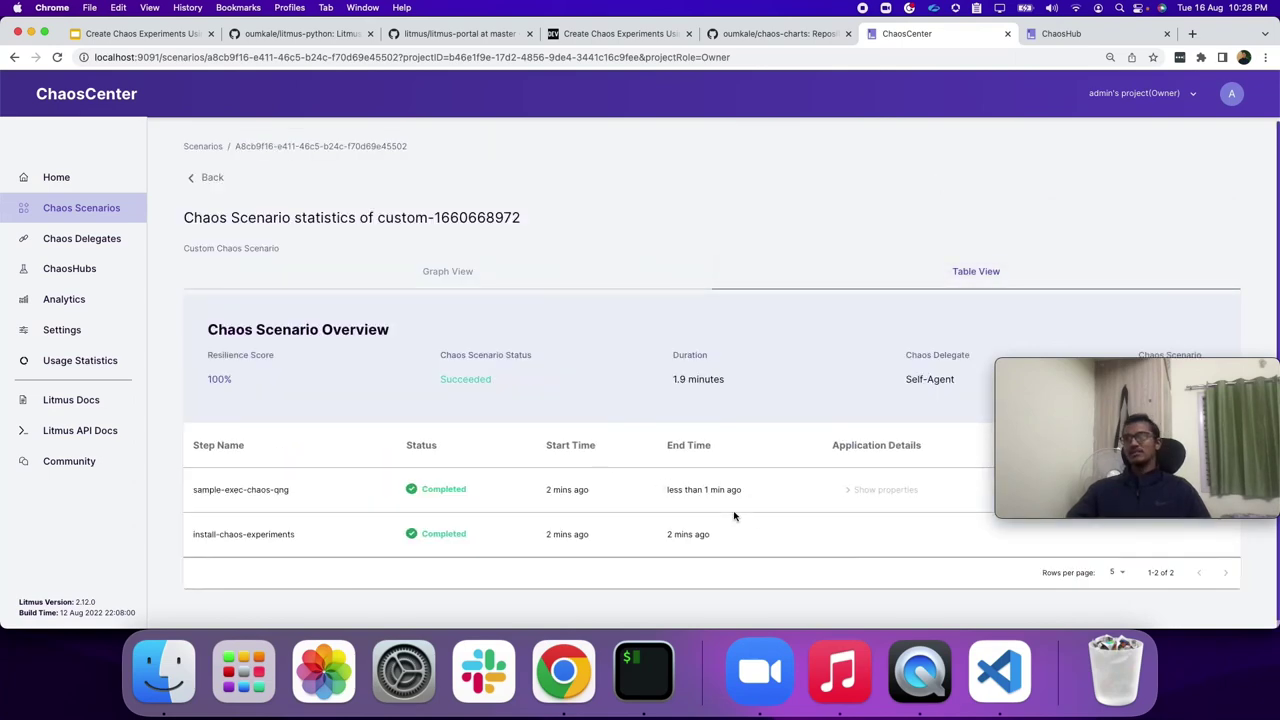
pyautogui.click(86, 298)
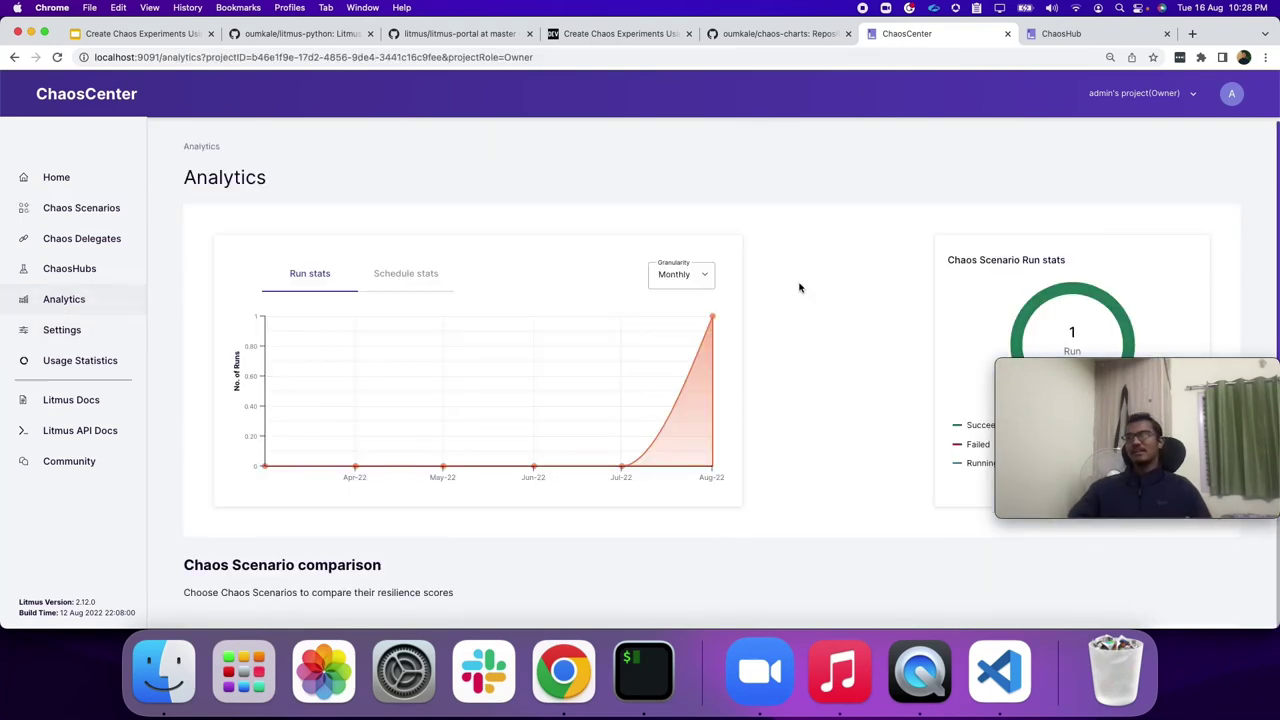
pyautogui.scroll(-5, 799, 288)
pyautogui.scroll(4, 799, 288)
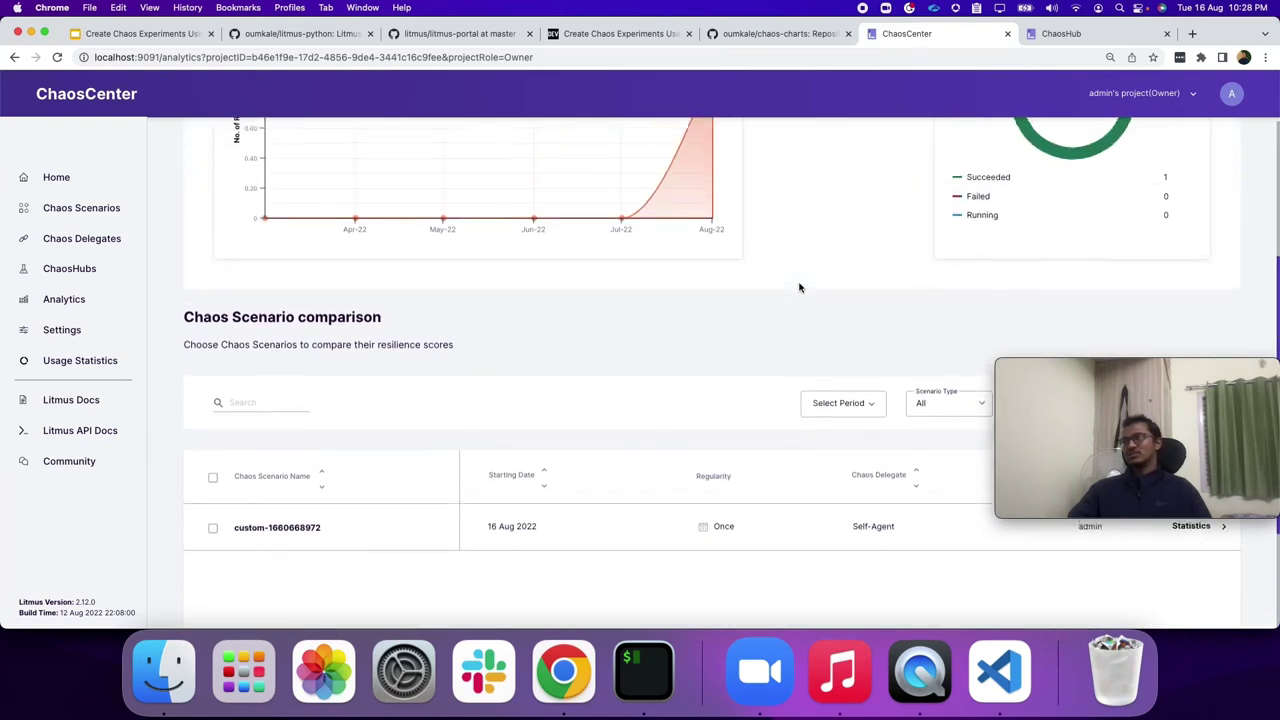
pyautogui.scroll(2, 799, 288)
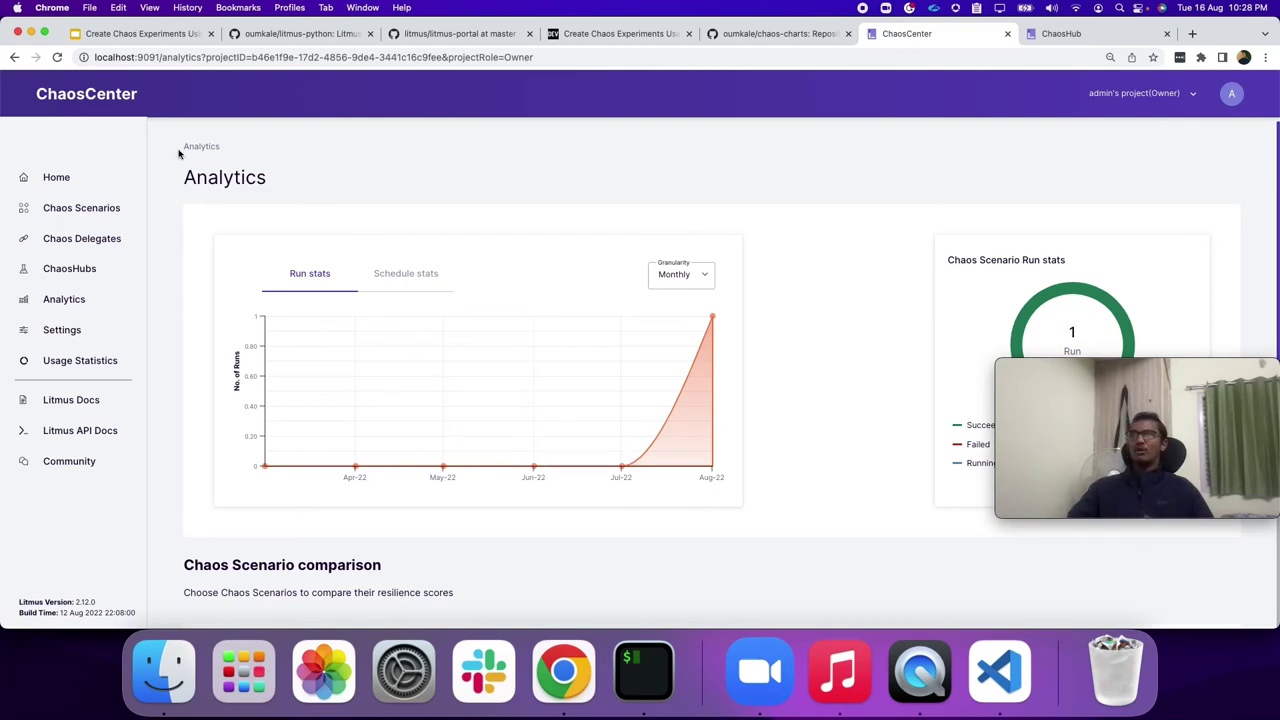
# - Switch to the Create Chaos Experiments Using Litmus-SDK deck in Google Slides and present its closing slides from Ref to Thank you
pyautogui.click(145, 34)
pyautogui.scroll(-5, 95, 422)
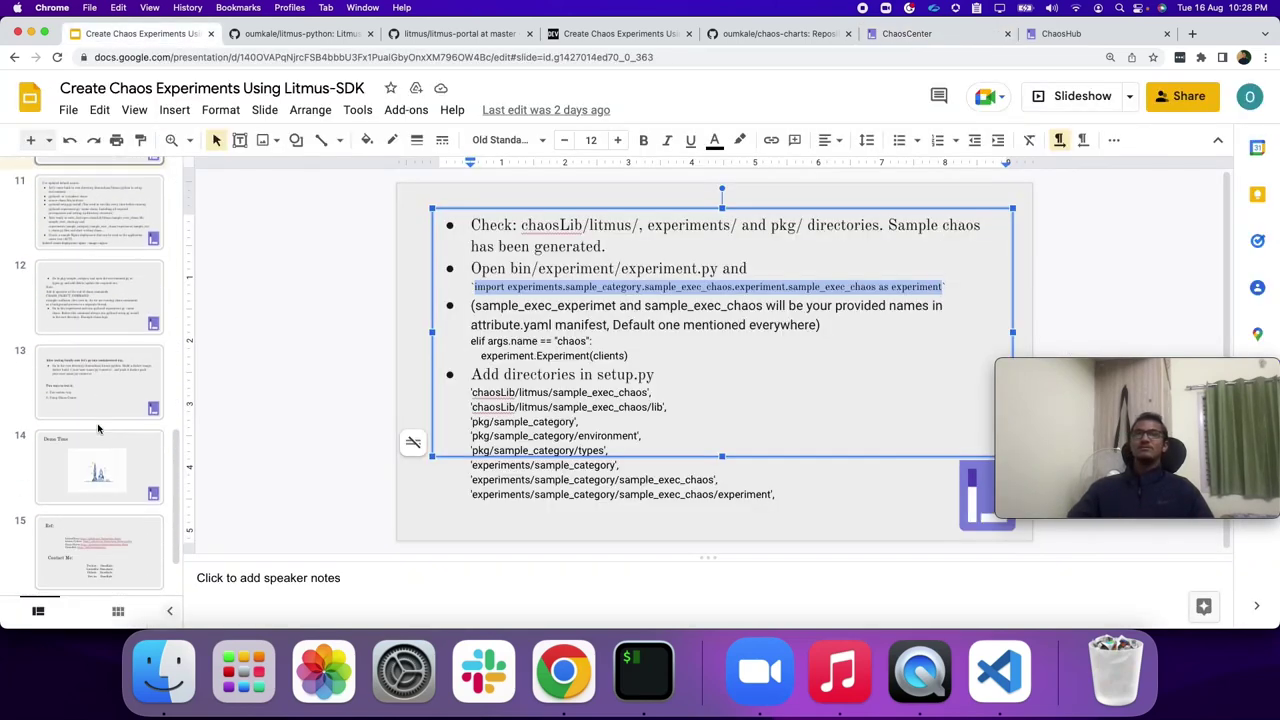
pyautogui.click(123, 449)
pyautogui.click(1082, 96)
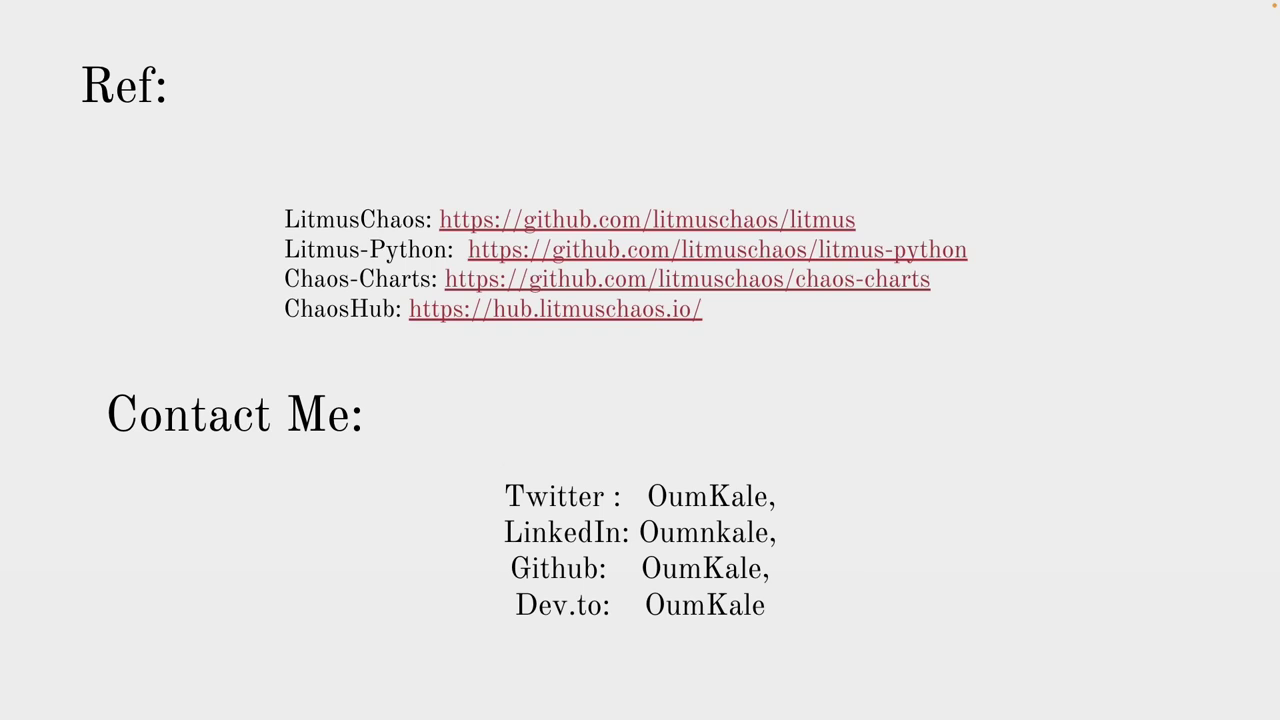
pyautogui.press('Right')
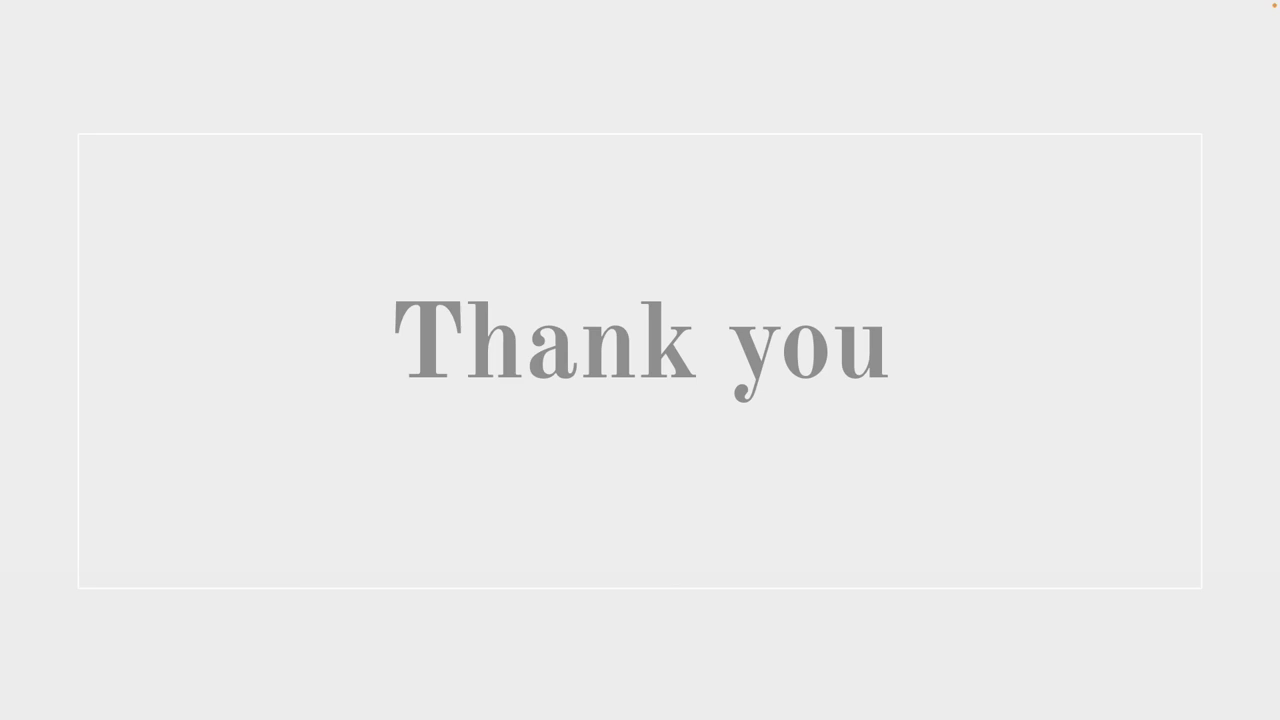